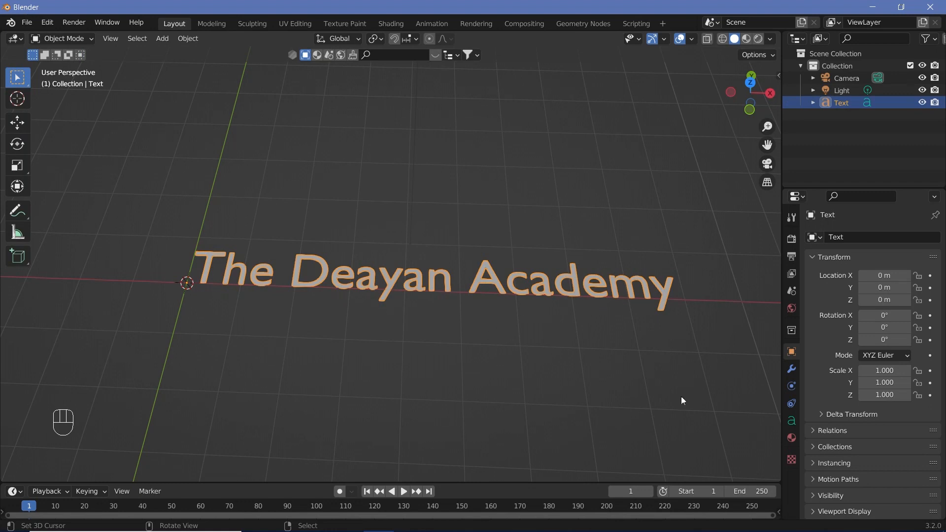
Give the text object depth by setting its geometry Extrude value to 0.05 m.
{"action": "left_click", "coordinate": [792, 421]}
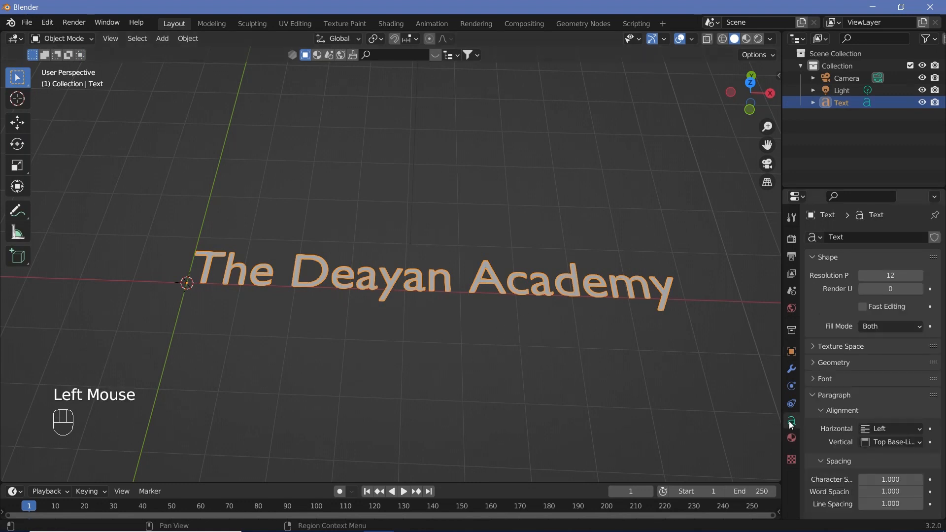
{"action": "left_click", "coordinate": [821, 363]}
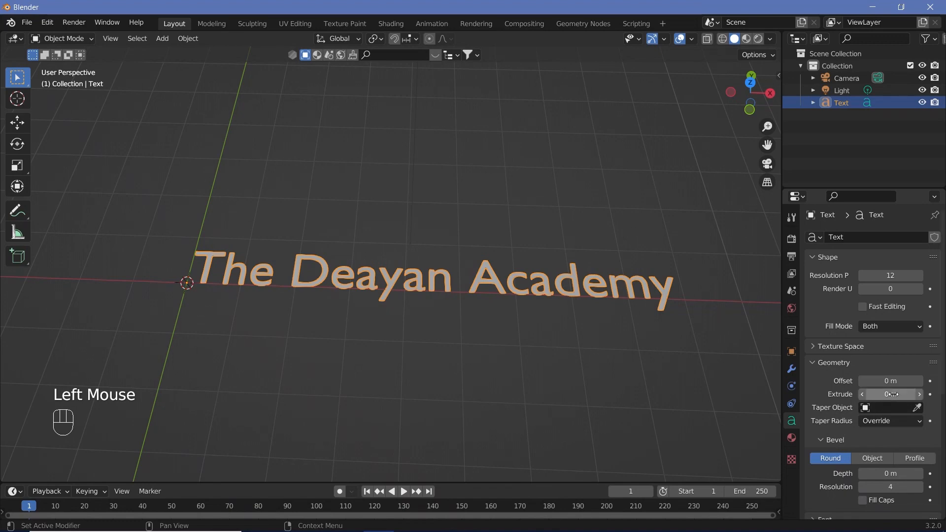
{"action": "left_click_drag", "start_coordinate": [915, 394], "coordinate": [926, 395]}
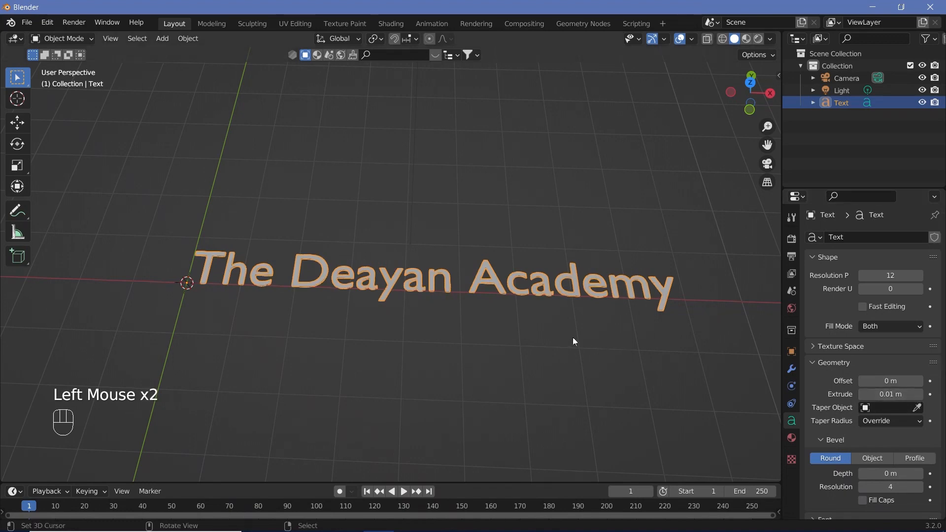
{"action": "middle_click_drag", "start_coordinate": [573, 337], "coordinate": [446, 269]}
{"action": "scroll", "coordinate": [447, 269], "scroll_direction": "up", "scroll_amount": 6}
{"action": "middle_click_drag", "start_coordinate": [425, 308], "coordinate": [422, 285]}
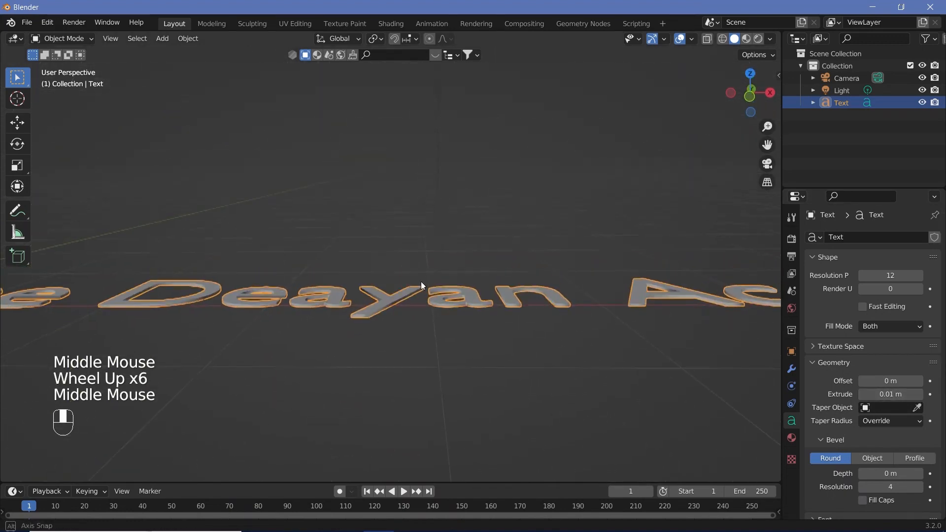
{"action": "left_click_drag", "start_coordinate": [862, 390], "coordinate": [890, 391]}
{"action": "double_click", "coordinate": [900, 394]}
{"action": "type", "text": "0"}
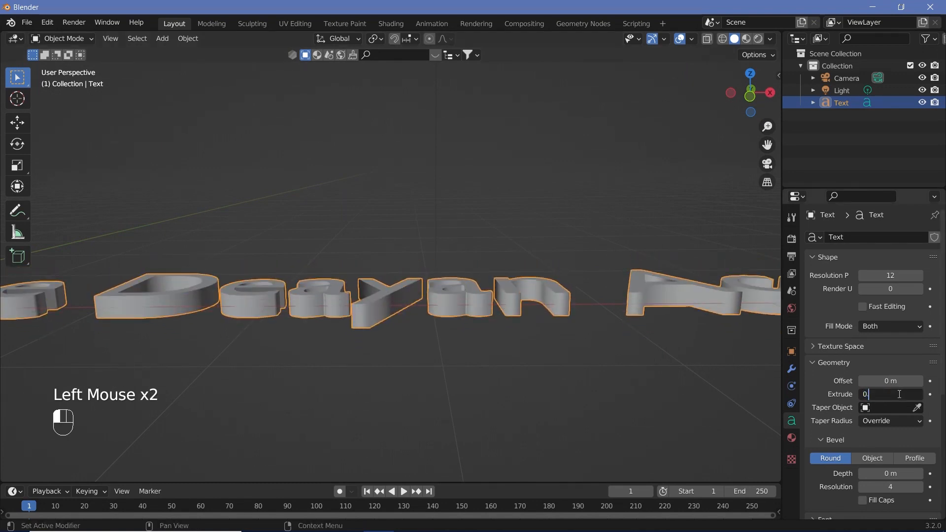
{"action": "type", "text": ".05"}
{"action": "key", "text": "Return"}
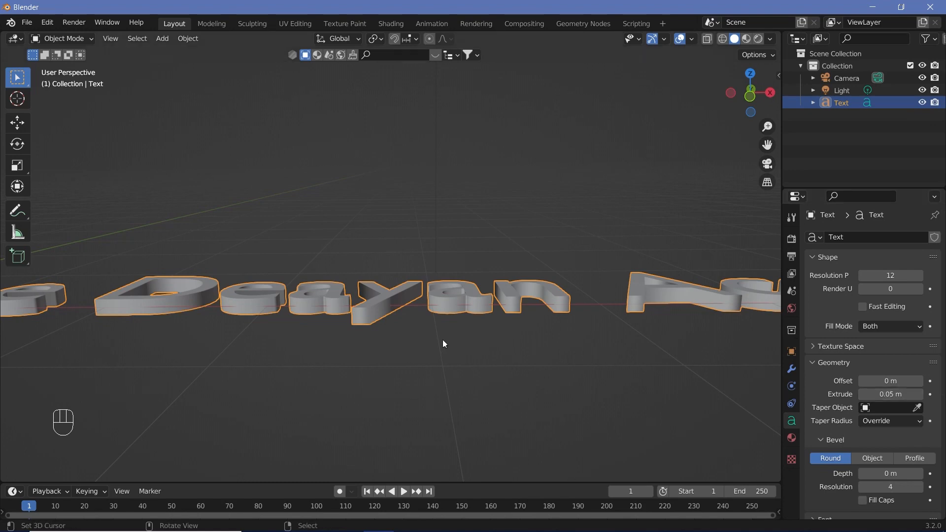
Round the edges of the extruded text by setting its bevel depth to 0.01 m.
{"action": "middle_click_drag", "start_coordinate": [443, 339], "coordinate": [690, 429]}
{"action": "scroll", "coordinate": [822, 444], "scroll_direction": "down", "scroll_amount": 2}
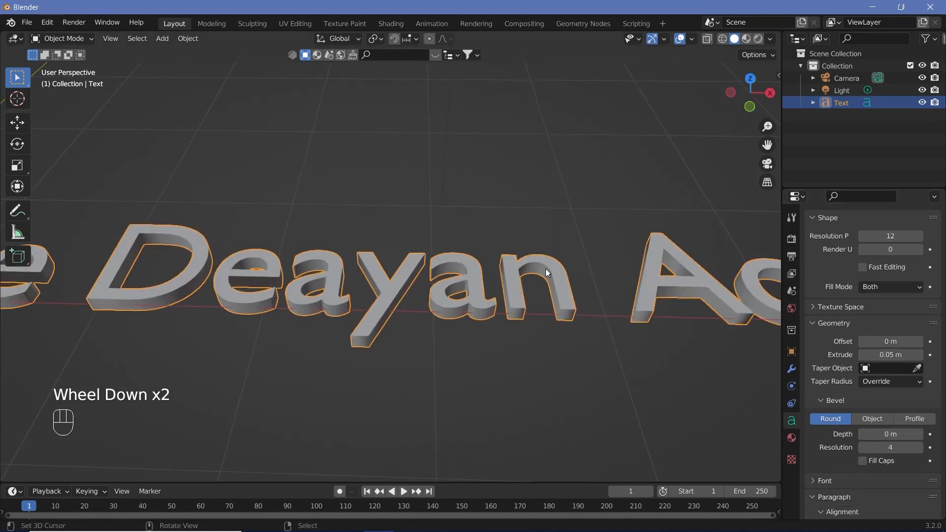
{"action": "left_click", "coordinate": [882, 434]}
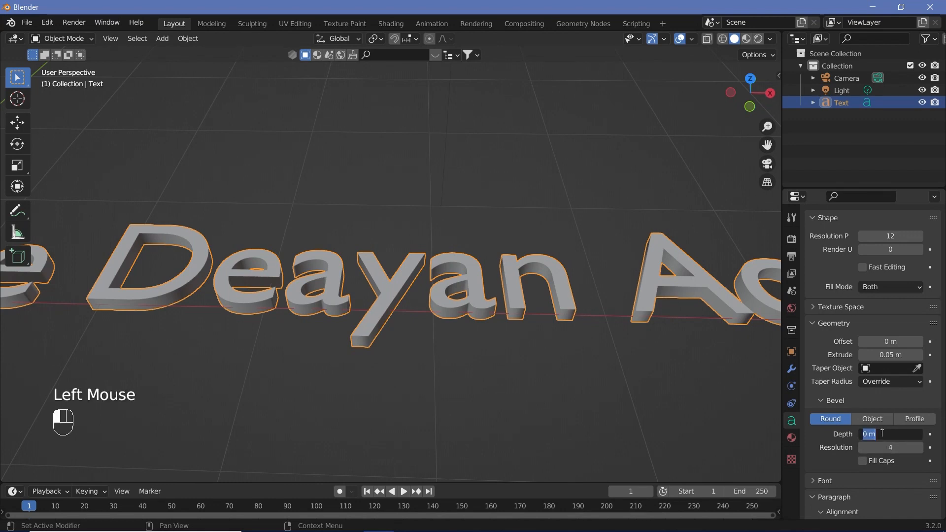
{"action": "type", "text": "0.01"}
{"action": "key", "text": "Return"}
{"action": "middle_click_drag", "start_coordinate": [463, 301], "coordinate": [413, 345]}
{"action": "scroll", "coordinate": [412, 345], "scroll_direction": "down", "scroll_amount": 2}
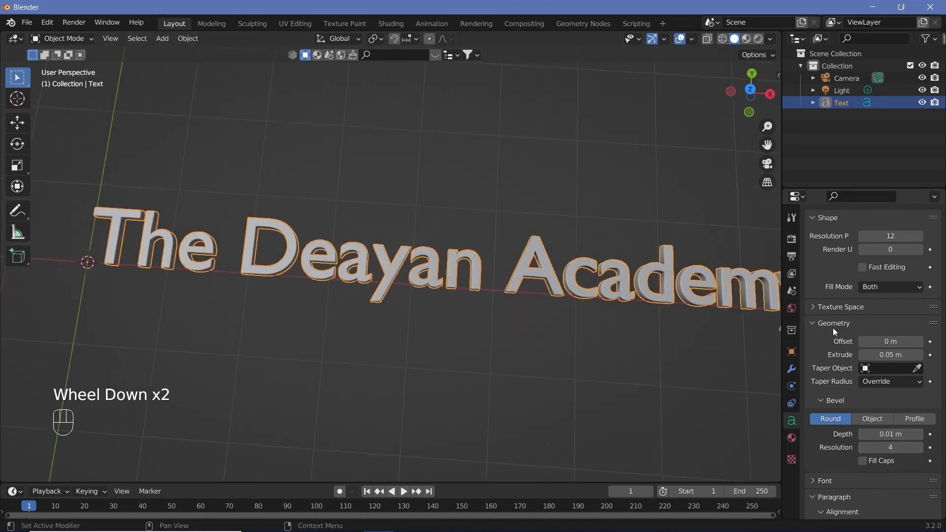
Search the Windows fonts for "copper" and load the bold Copperplate font (COPRGTB.TTF) as the text's Regular font.
{"action": "scroll", "coordinate": [833, 328], "scroll_direction": "down", "scroll_amount": 2}
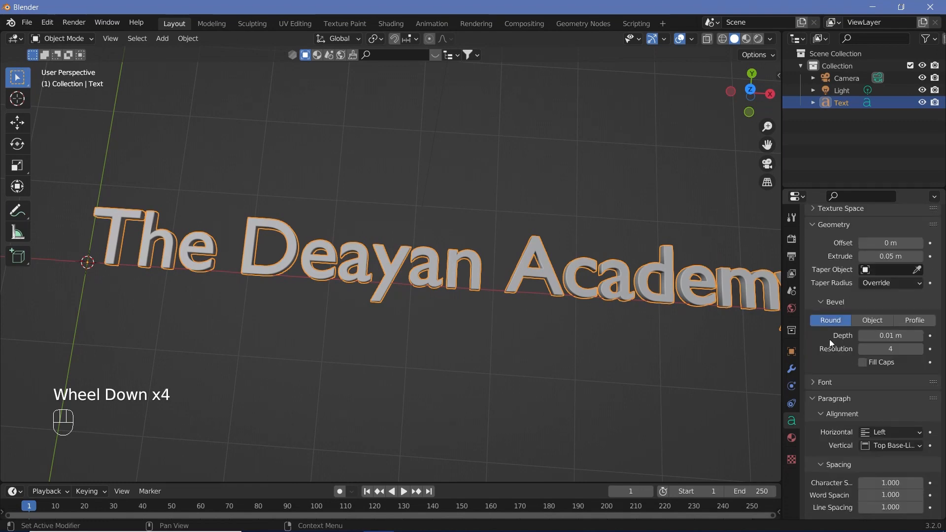
{"action": "left_click", "coordinate": [815, 385]}
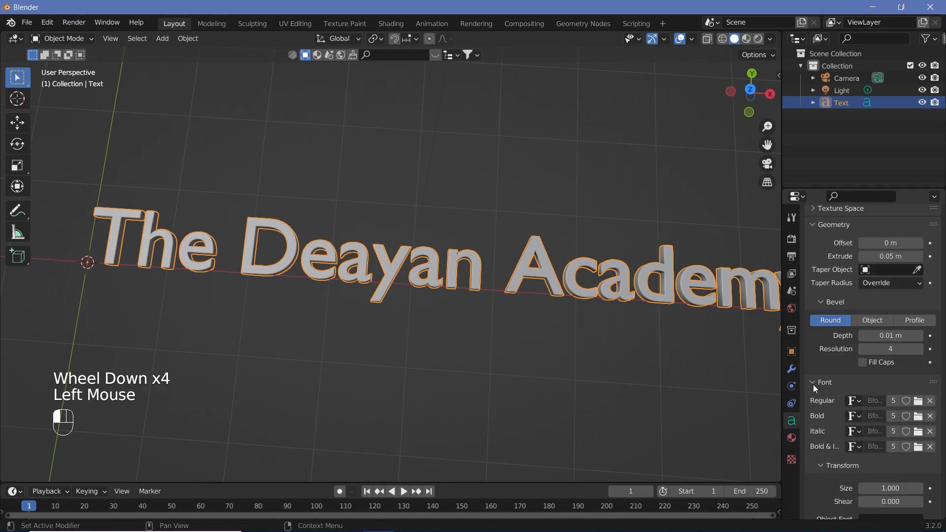
{"action": "left_click", "coordinate": [918, 403]}
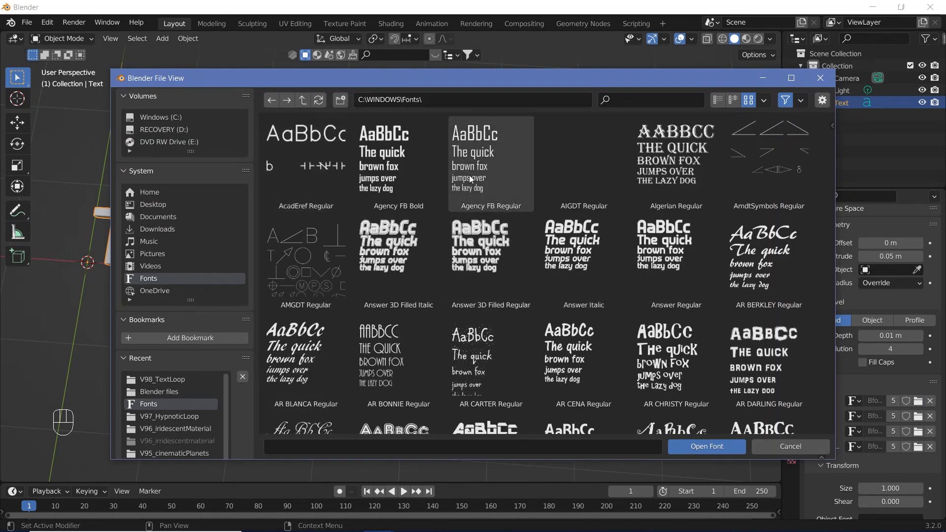
{"action": "scroll", "coordinate": [627, 210], "scroll_direction": "down", "scroll_amount": 4}
{"action": "scroll", "coordinate": [628, 210], "scroll_direction": "up", "scroll_amount": 3}
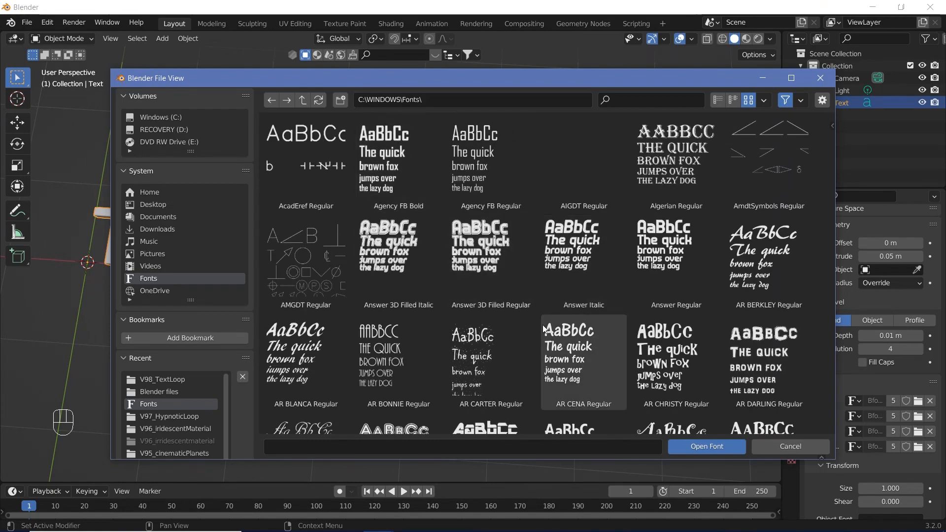
{"action": "scroll", "coordinate": [507, 250], "scroll_direction": "down", "scroll_amount": 12}
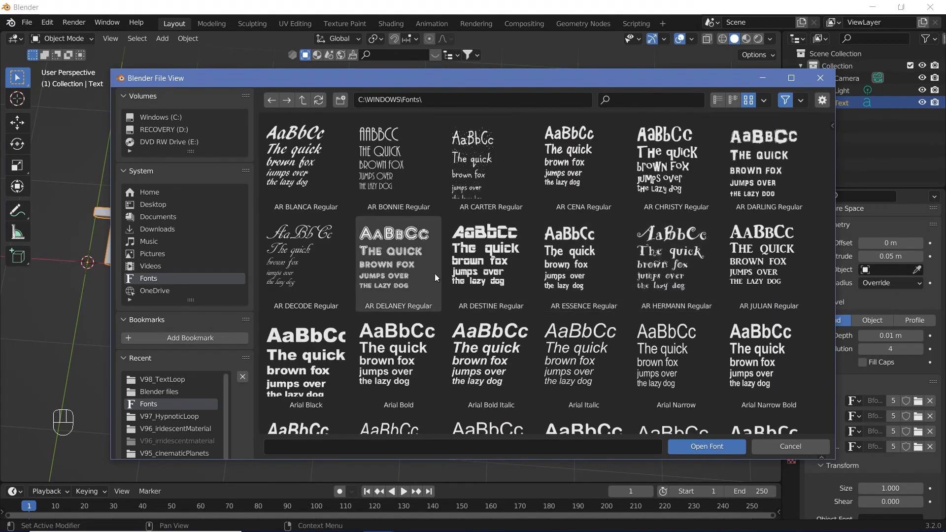
{"action": "scroll", "coordinate": [643, 256], "scroll_direction": "down", "scroll_amount": 5}
{"action": "key", "text": "ctrl+f"}
{"action": "type", "text": "copper"}
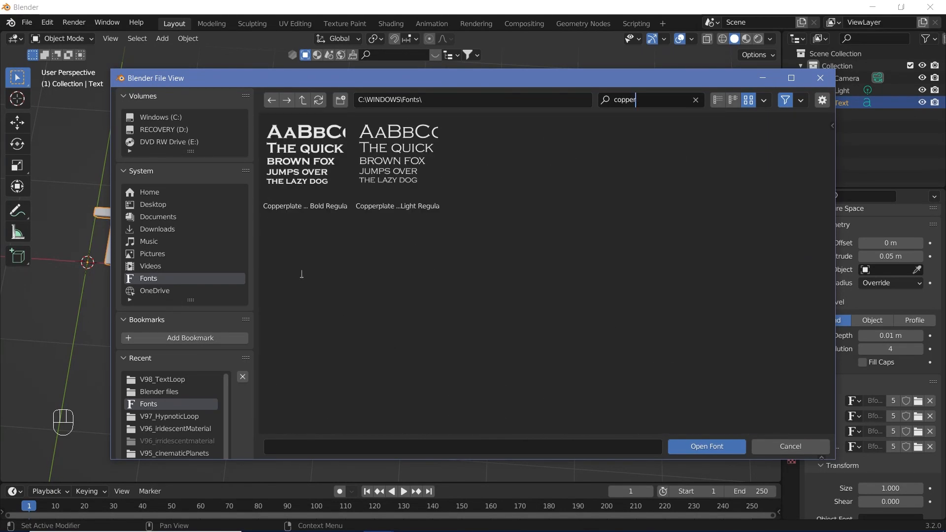
{"action": "left_click", "coordinate": [315, 204]}
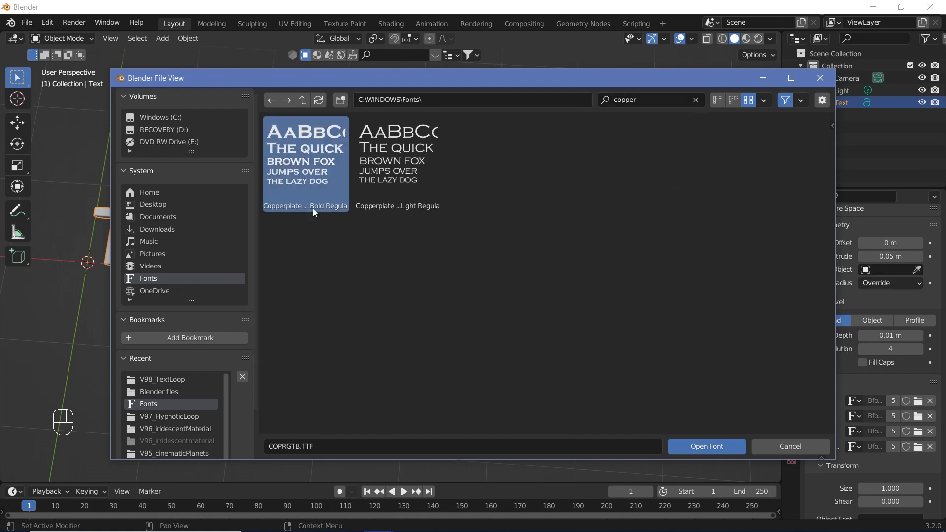
{"action": "left_click", "coordinate": [708, 447]}
Widen the letter spacing of the text by setting its character spacing to 1.200.
{"action": "scroll", "coordinate": [381, 285], "scroll_direction": "down", "scroll_amount": 2}
{"action": "middle_click_drag", "start_coordinate": [380, 285], "coordinate": [397, 308], "text": "shift"}
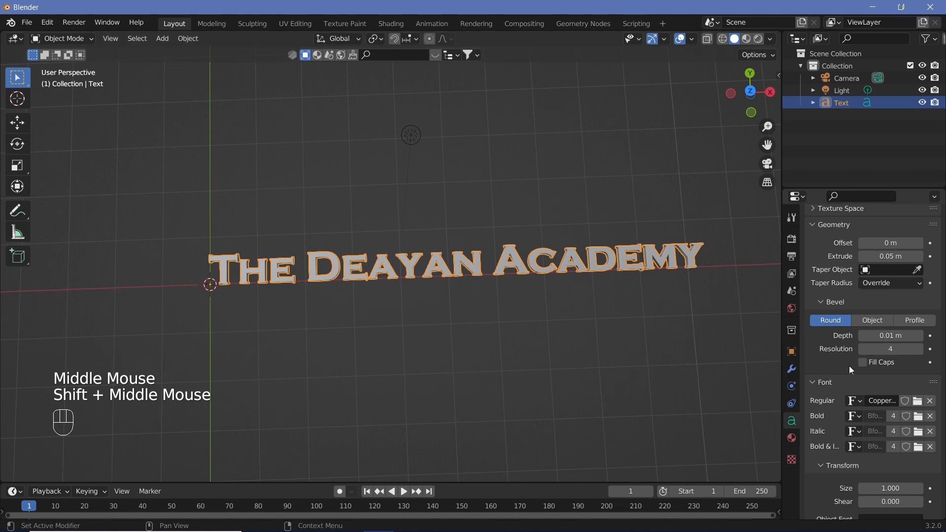
{"action": "middle_click_drag", "start_coordinate": [553, 286], "coordinate": [553, 290]}
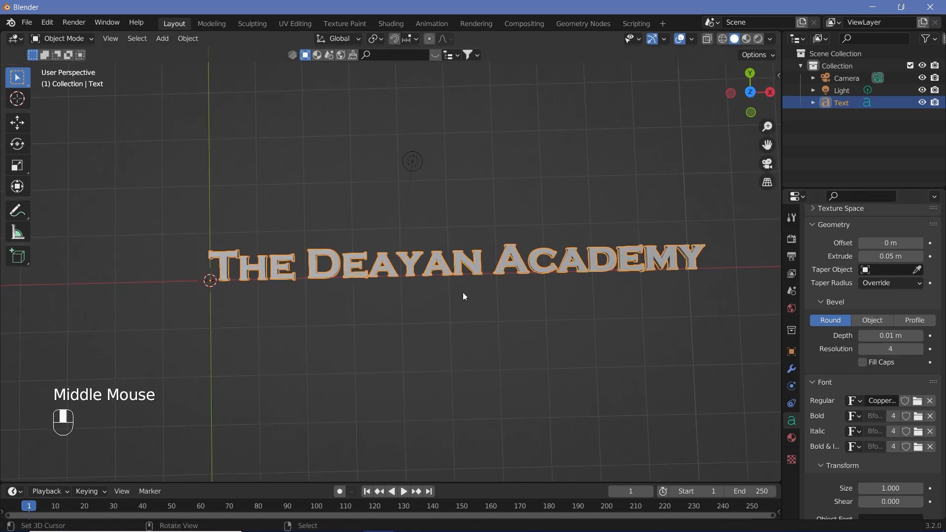
{"action": "scroll", "coordinate": [365, 278], "scroll_direction": "up", "scroll_amount": 2}
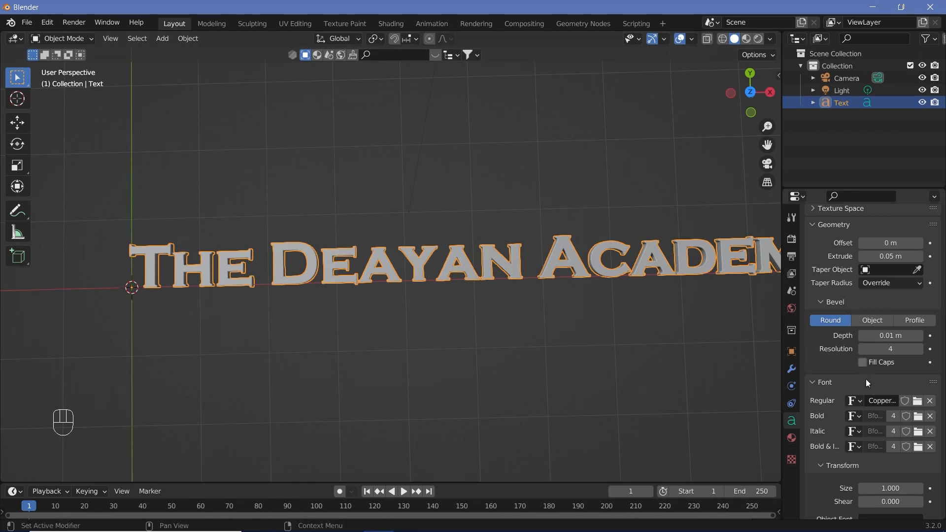
{"action": "scroll", "coordinate": [865, 379], "scroll_direction": "down", "scroll_amount": 9}
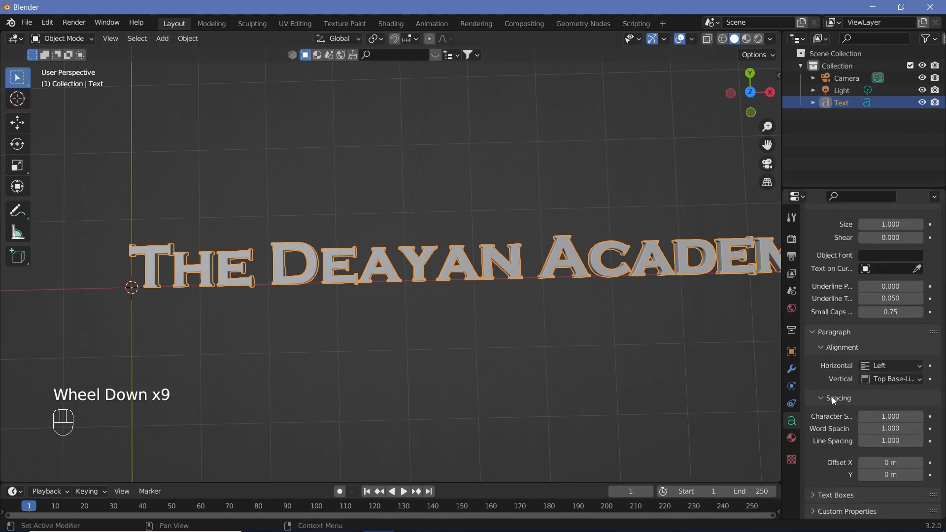
{"action": "left_click", "coordinate": [919, 419]}
{"action": "left_click", "coordinate": [919, 419]}
{"action": "middle_click_drag", "start_coordinate": [616, 345], "coordinate": [440, 338], "text": "shift"}
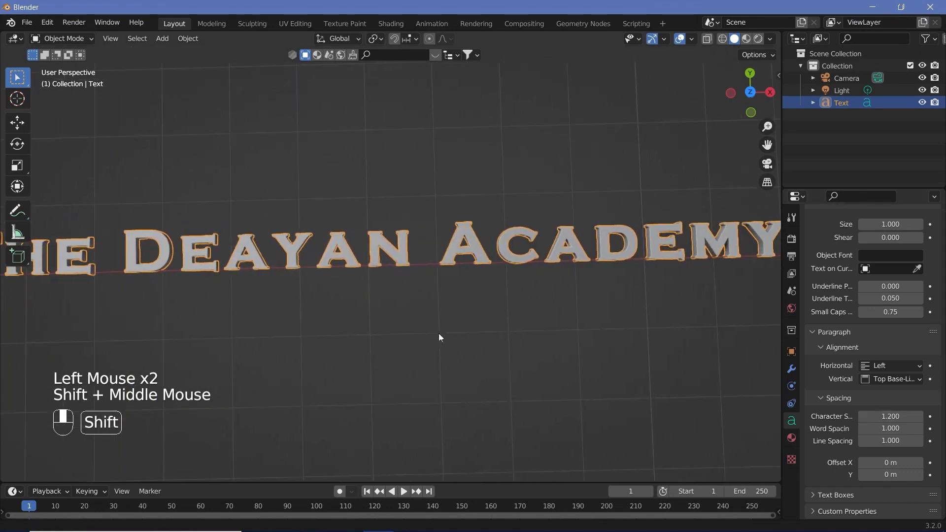
{"action": "scroll", "coordinate": [439, 335], "scroll_direction": "down", "scroll_amount": 1}
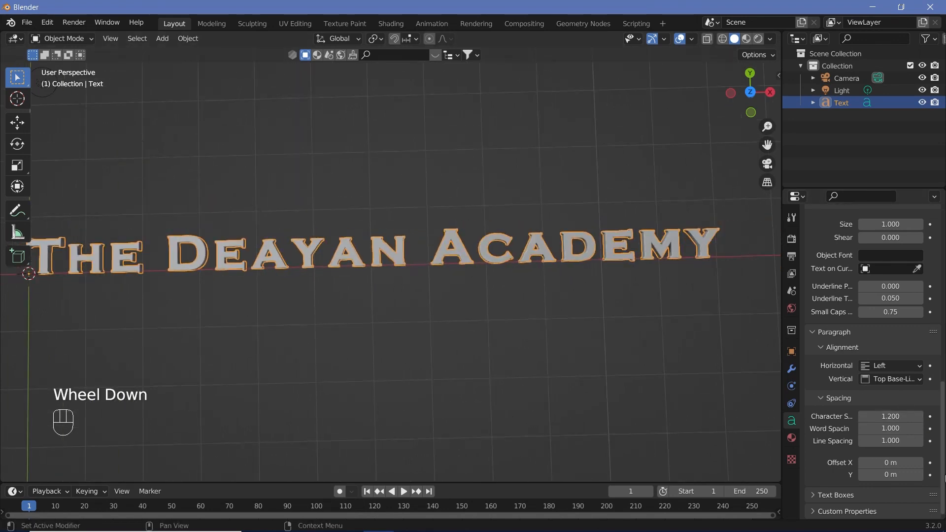
Align the text paragraph to Center both horizontally and vertically around its origin.
{"action": "left_click", "coordinate": [888, 365]}
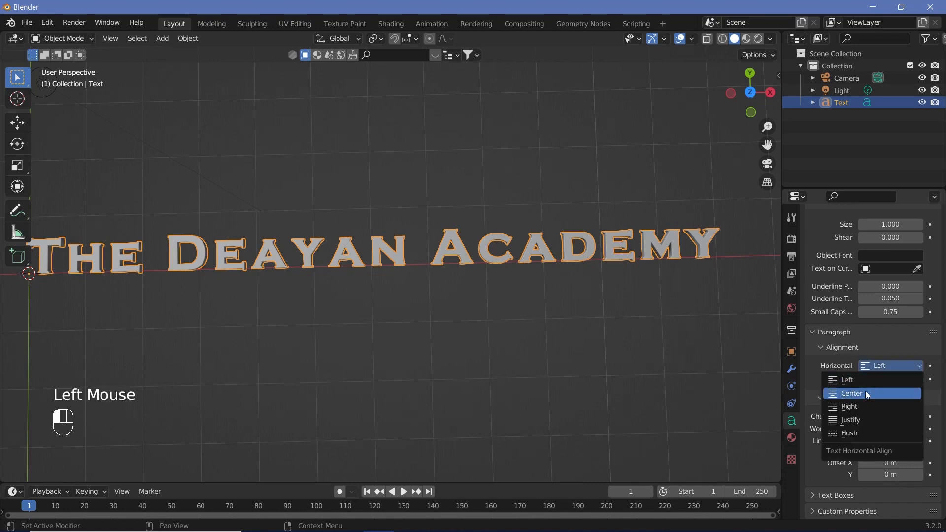
{"action": "left_click", "coordinate": [866, 391]}
{"action": "left_click", "coordinate": [895, 381]}
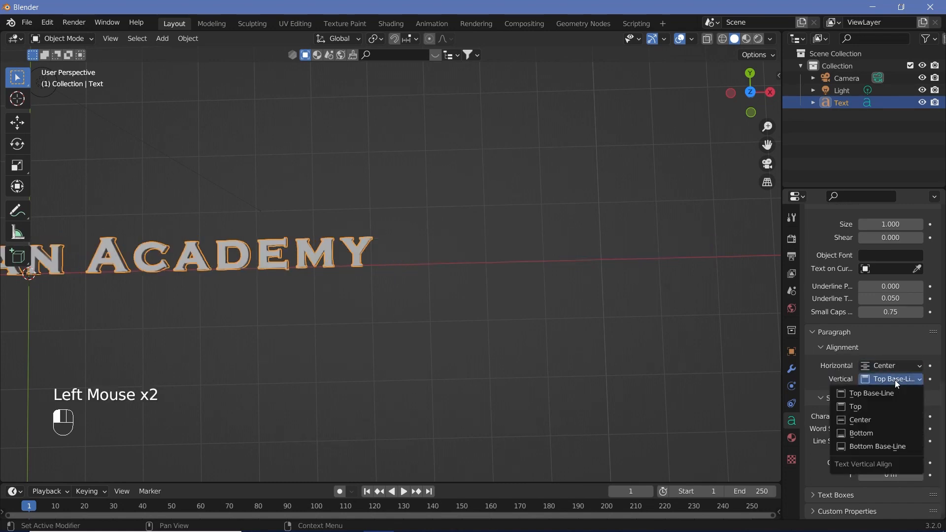
{"action": "left_click", "coordinate": [874, 421]}
{"action": "scroll", "coordinate": [363, 351], "scroll_direction": "down", "scroll_amount": 8, "text": "shift"}
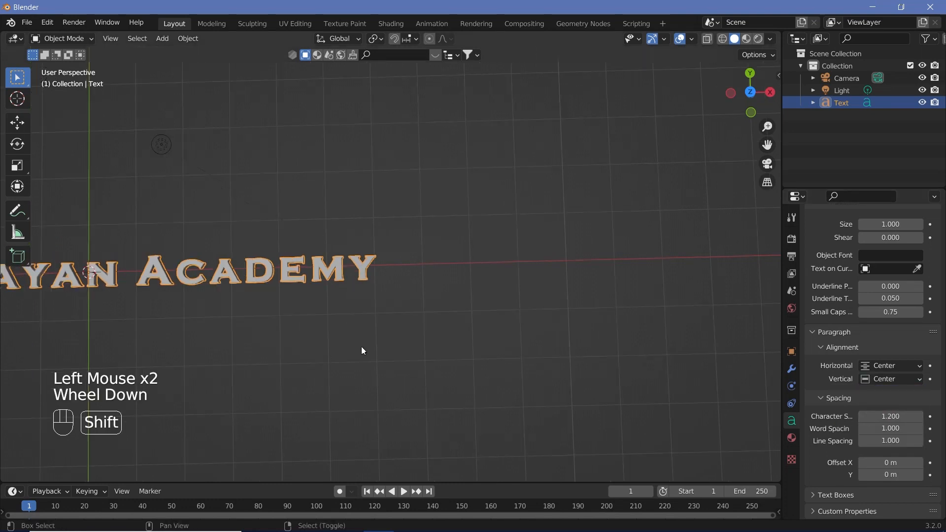
{"action": "left_click", "coordinate": [793, 370]}
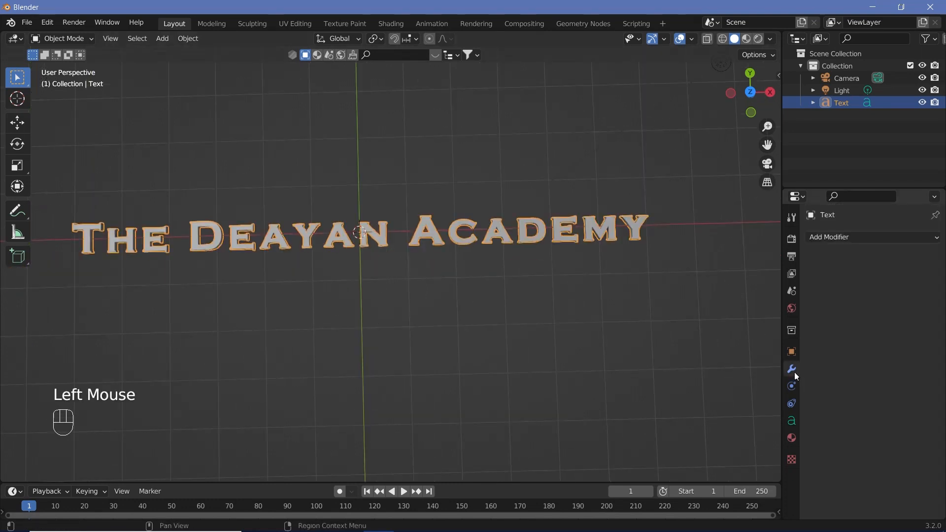
{"action": "left_click", "coordinate": [867, 238]}
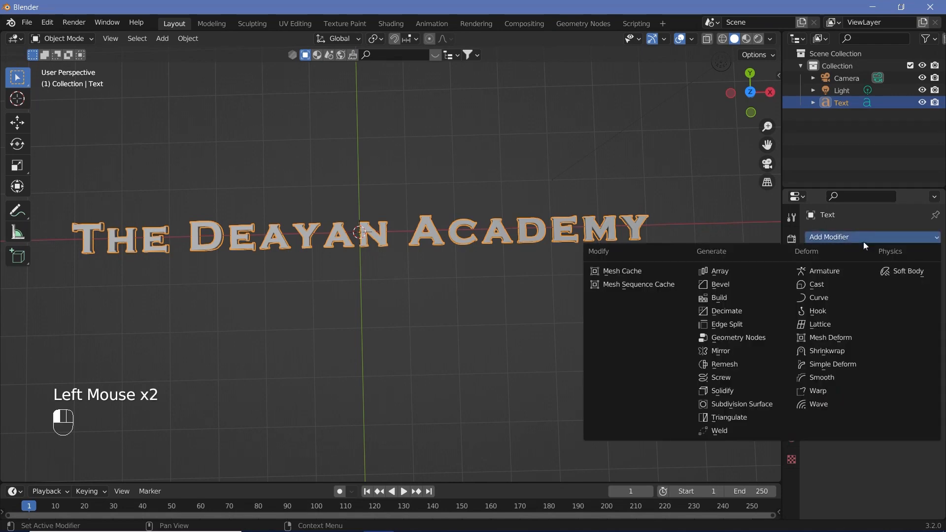
{"action": "left_click", "coordinate": [827, 298]}
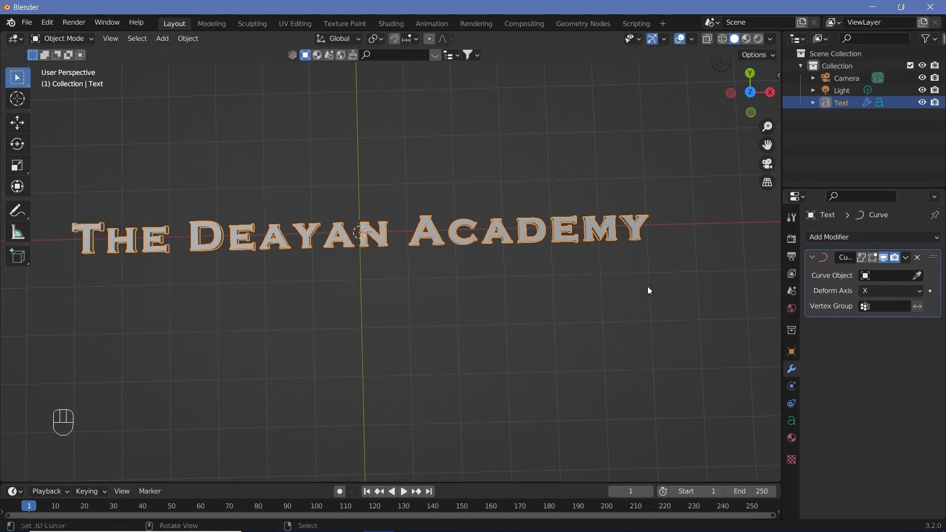
{"action": "middle_click_drag", "start_coordinate": [408, 295], "coordinate": [443, 288], "text": "shift"}
{"action": "left_click", "coordinate": [917, 257]}
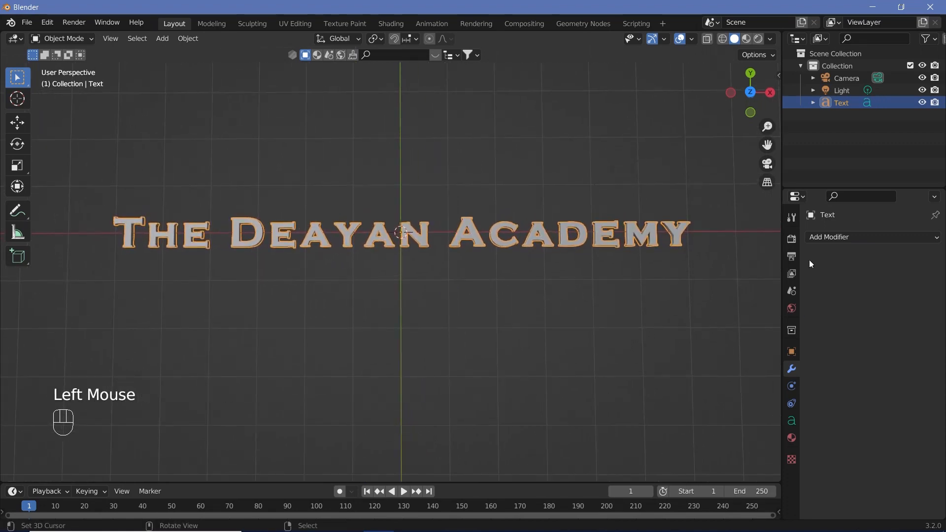
Add a Simple Deform modifier to the text with a 360° Twist angle, followed by a Curve modifier.
{"action": "left_click", "coordinate": [862, 238]}
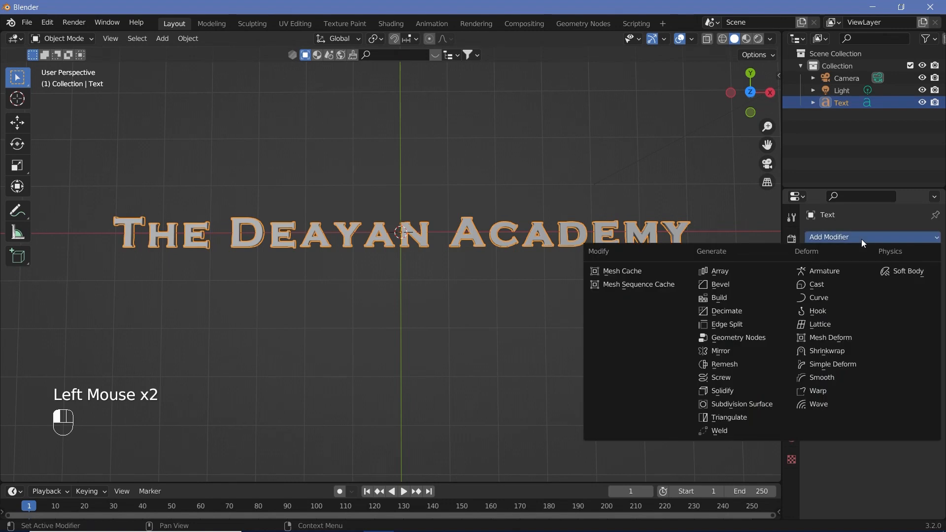
{"action": "left_click", "coordinate": [836, 363]}
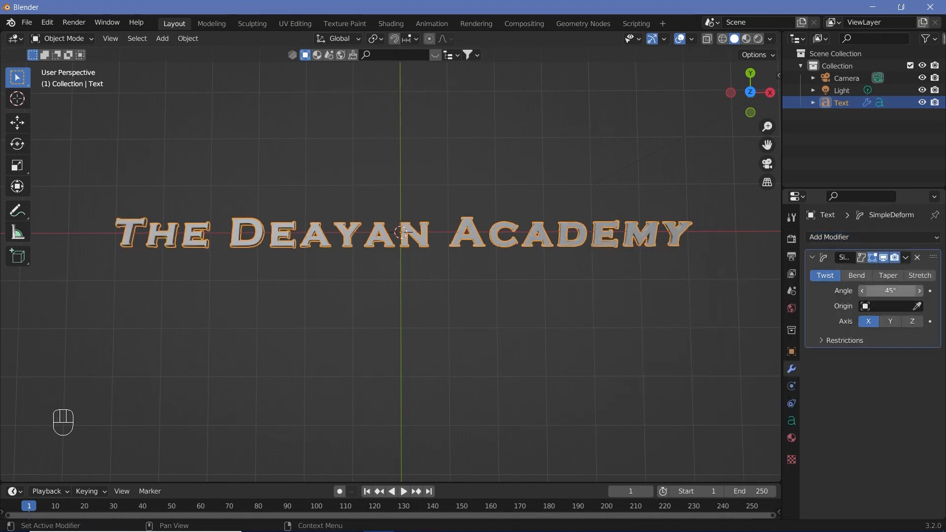
{"action": "left_click", "coordinate": [890, 294]}
{"action": "type", "text": "360"}
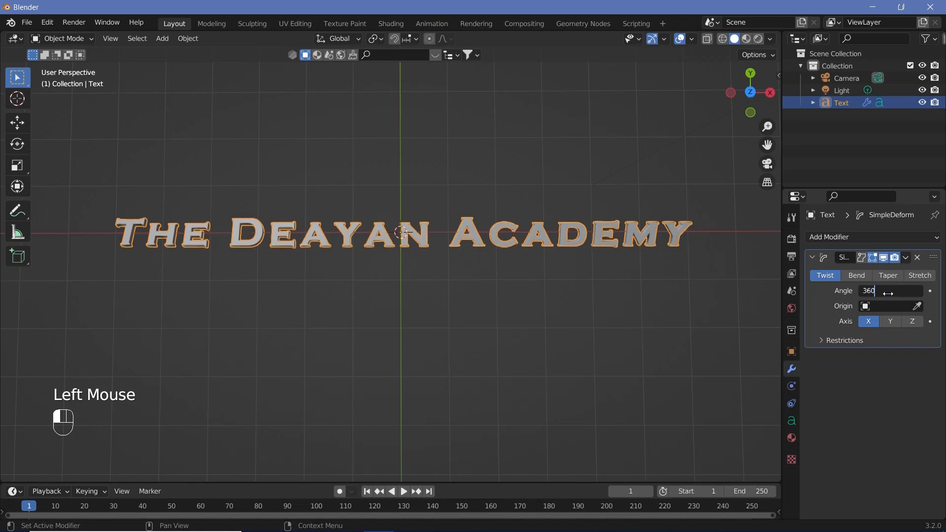
{"action": "key", "text": "Return"}
{"action": "left_click", "coordinate": [840, 239]}
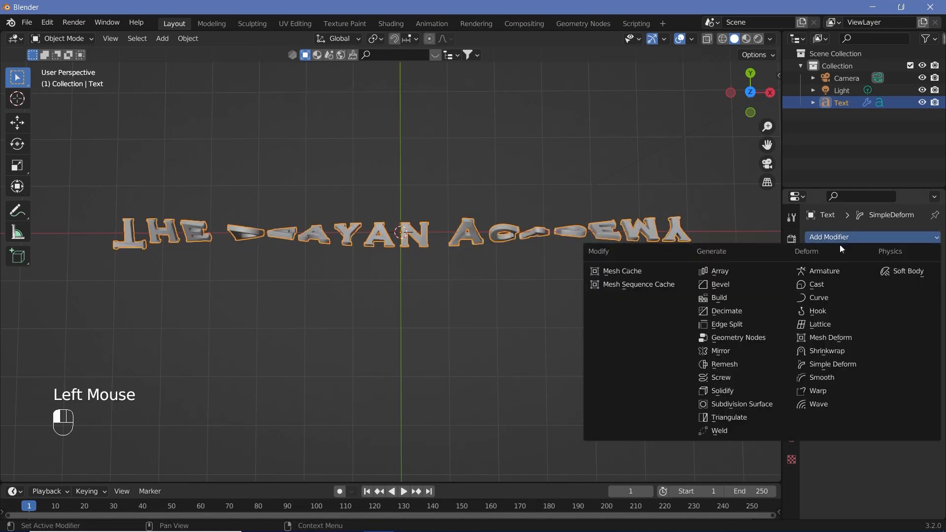
{"action": "left_click", "coordinate": [822, 297]}
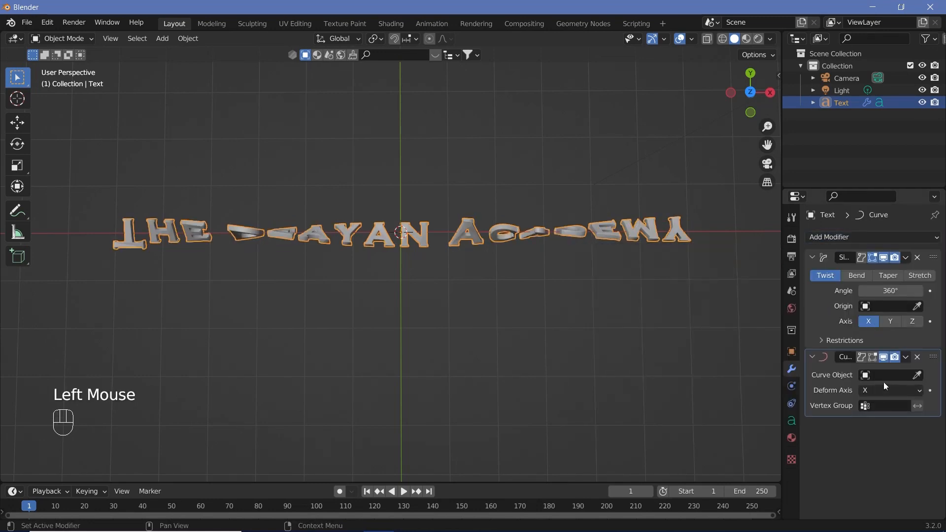
Add a Bezier circle at the origin and scale it up to nearly the width of the text.
{"action": "key", "text": "shift+a"}
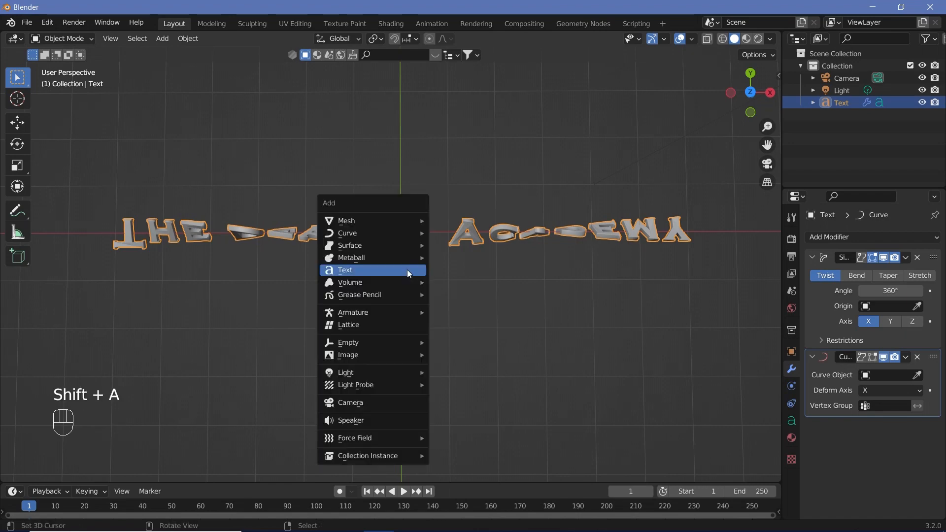
{"action": "mouse_move", "coordinate": [400, 238]}
{"action": "left_click", "coordinate": [482, 247]}
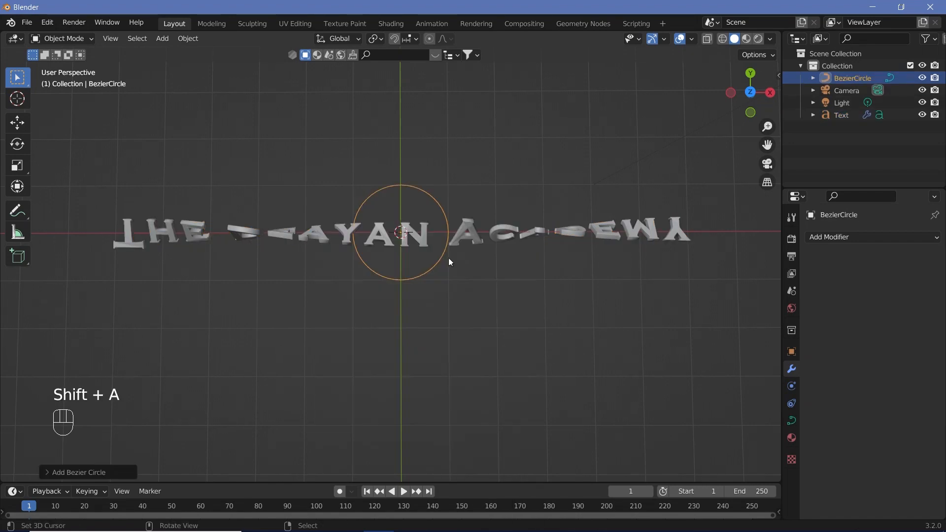
{"action": "key", "text": "s"}
{"action": "left_click", "coordinate": [625, 242]}
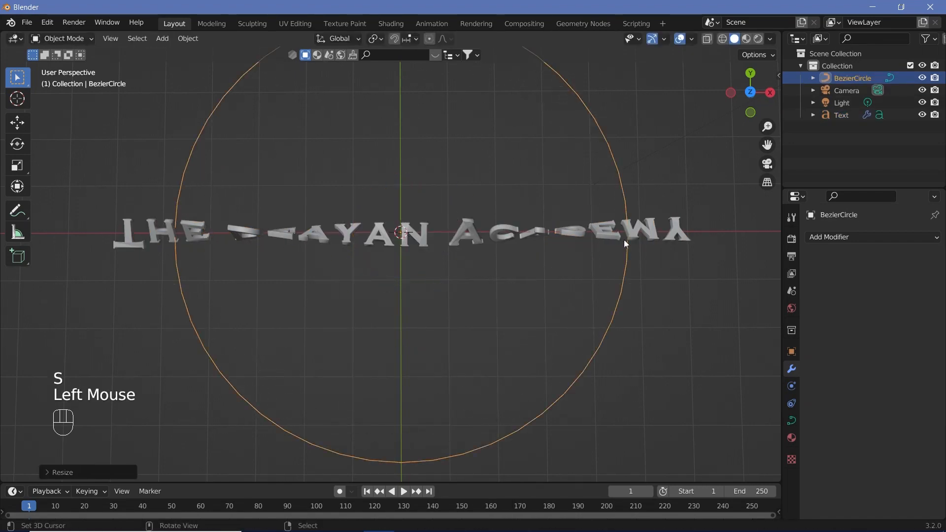
Assign the Bezier circle as the Curve Object of the text's Curve modifier.
{"action": "right_click", "coordinate": [543, 235]}
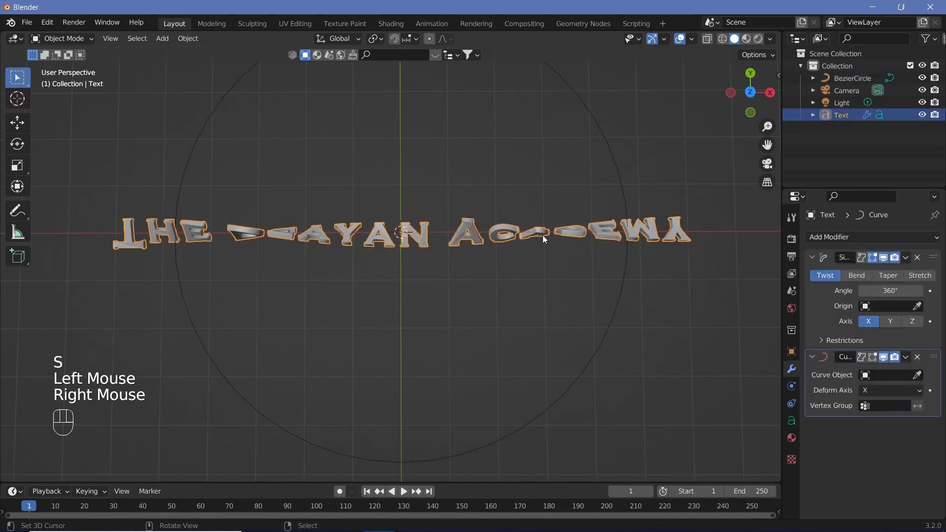
{"action": "left_click", "coordinate": [919, 376]}
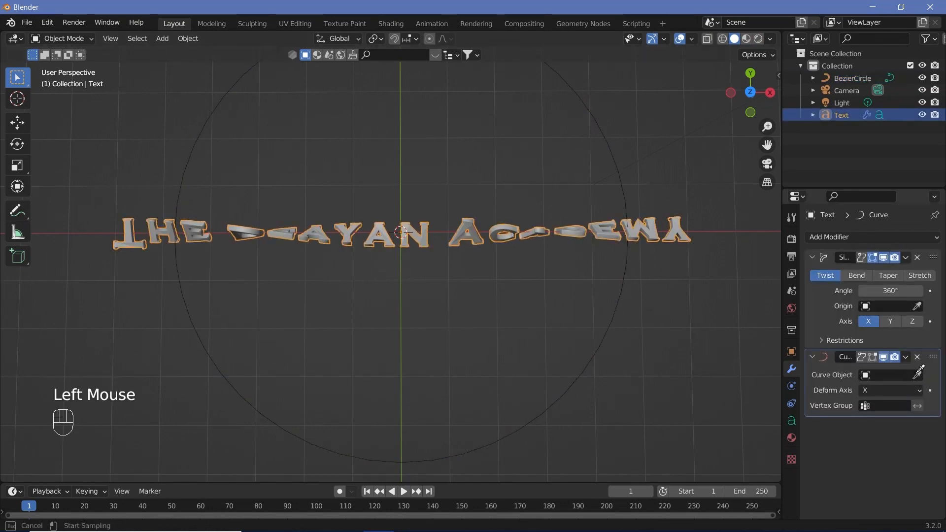
{"action": "left_click", "coordinate": [625, 179]}
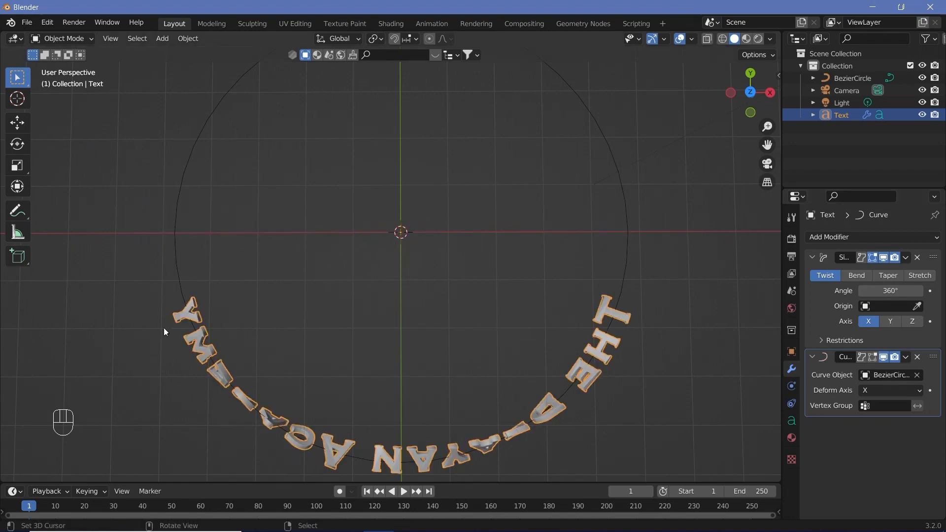
Scale the Bezier circle down to about 0.41 and fine-tune it so the text wraps into a nearly closed ring.
{"action": "right_click", "coordinate": [625, 194]}
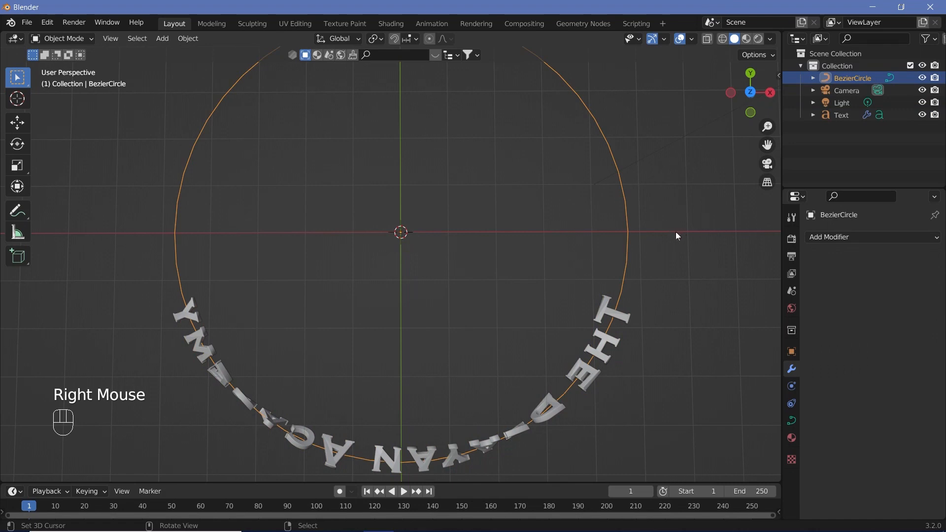
{"action": "key", "text": "s"}
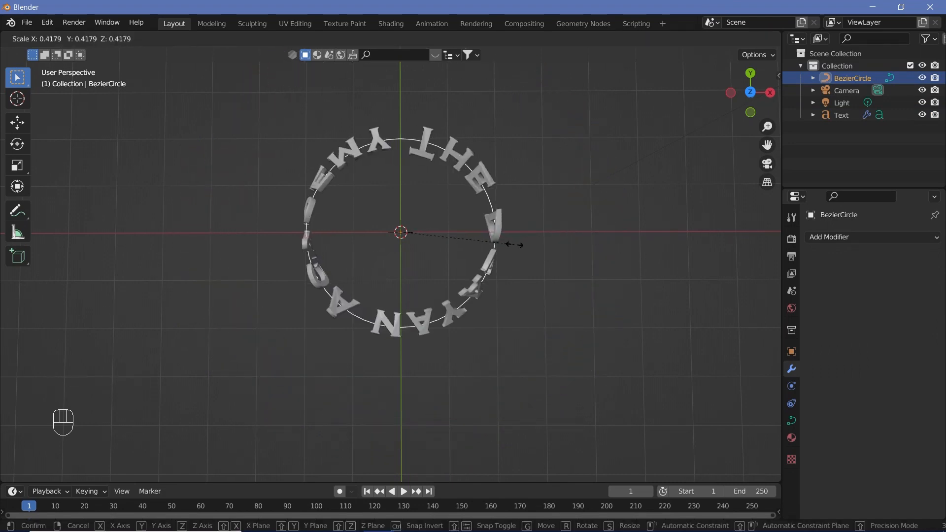
{"action": "key", "text": "shift"}
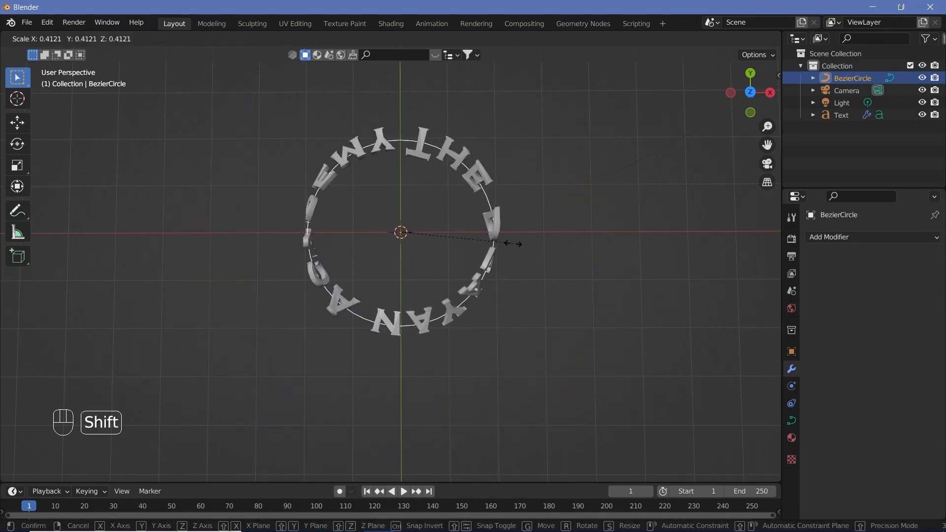
{"action": "left_click", "coordinate": [514, 243]}
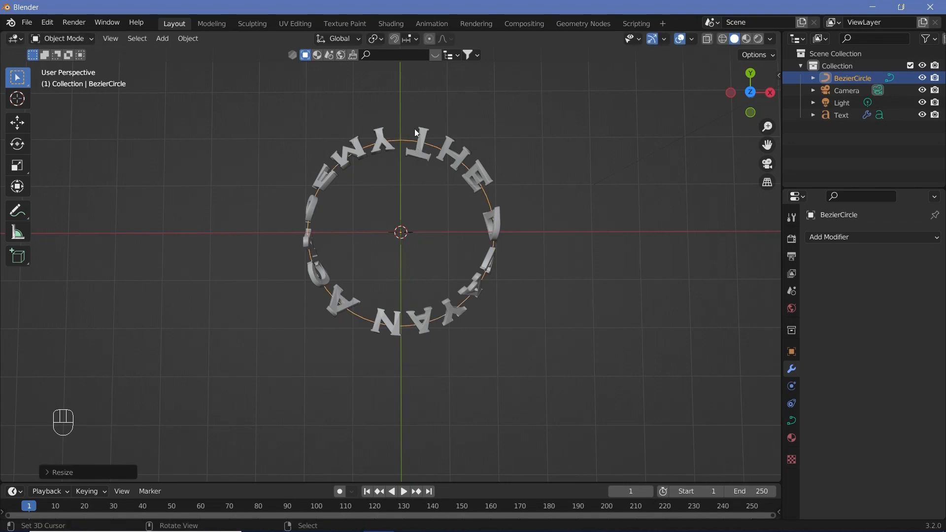
{"action": "right_click", "coordinate": [417, 156]}
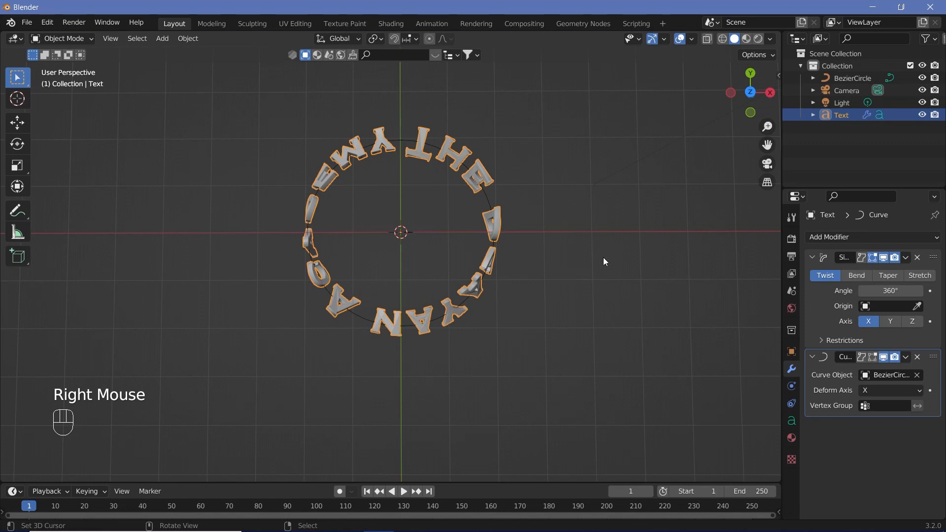
{"action": "left_click", "coordinate": [465, 158], "text": "shift"}
Rotate the text freely about the global X axis so its letters turn around the circular curve.
{"action": "right_click", "coordinate": [495, 177]}
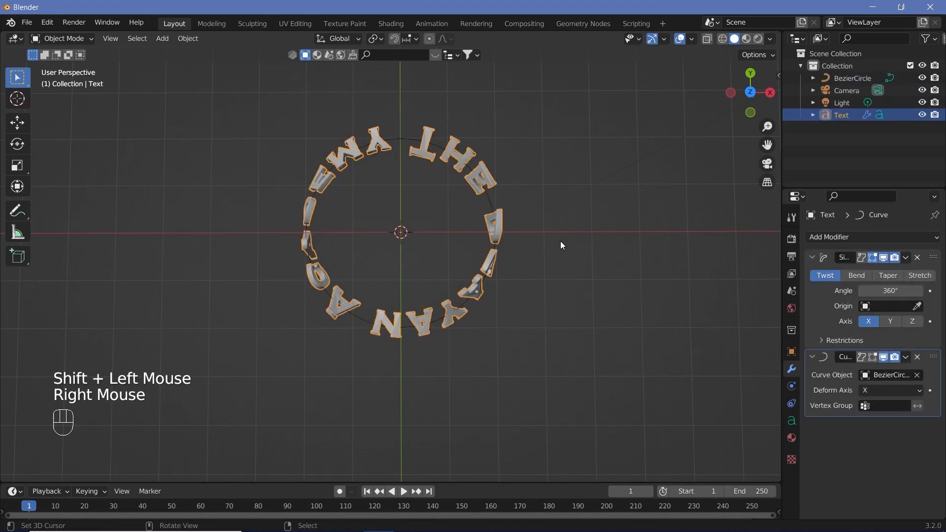
{"action": "key", "text": "r"}
{"action": "key", "text": "x"}
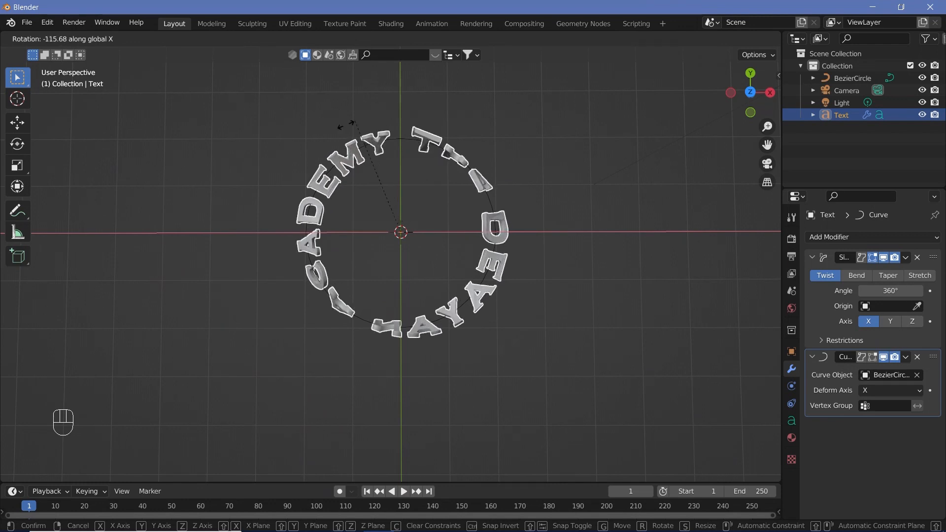
{"action": "left_click", "coordinate": [296, 180]}
{"action": "scroll", "coordinate": [449, 224], "scroll_direction": "up", "scroll_amount": 1}
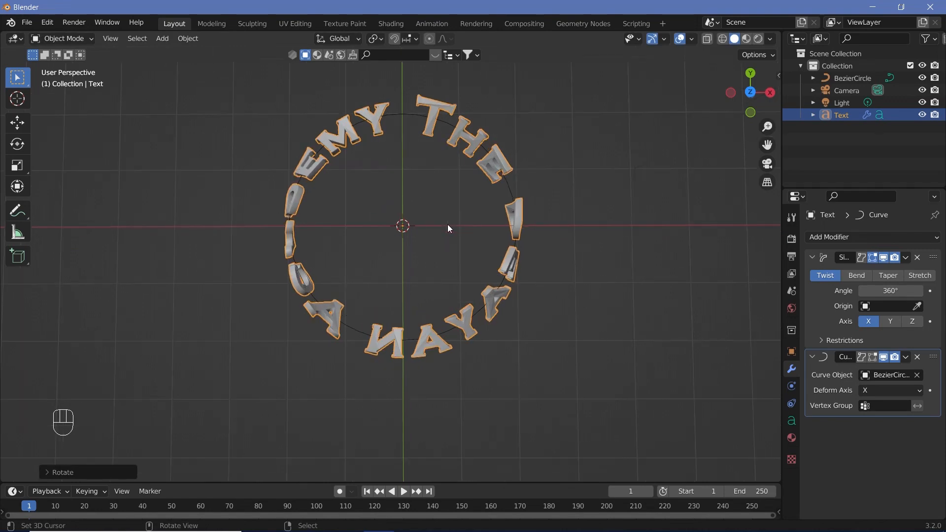
{"action": "middle_click_drag", "start_coordinate": [445, 224], "coordinate": [460, 255], "text": "shift"}
Enable Bloom and Screen Space Reflections in the Eevee render settings.
{"action": "left_click", "coordinate": [791, 239]}
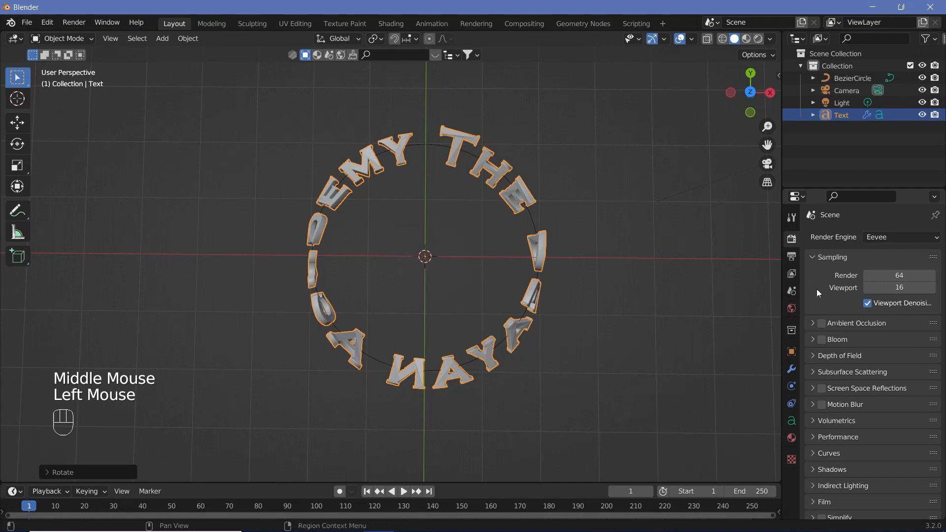
{"action": "left_click", "coordinate": [826, 342]}
{"action": "left_click", "coordinate": [821, 389]}
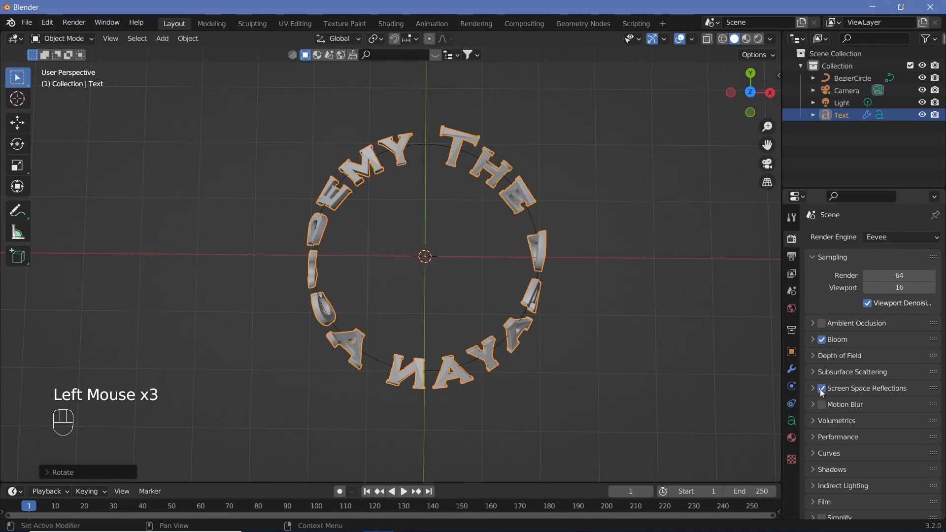
Set the output frame rate to 30 fps and the end frame to 300.
{"action": "left_click", "coordinate": [792, 257]}
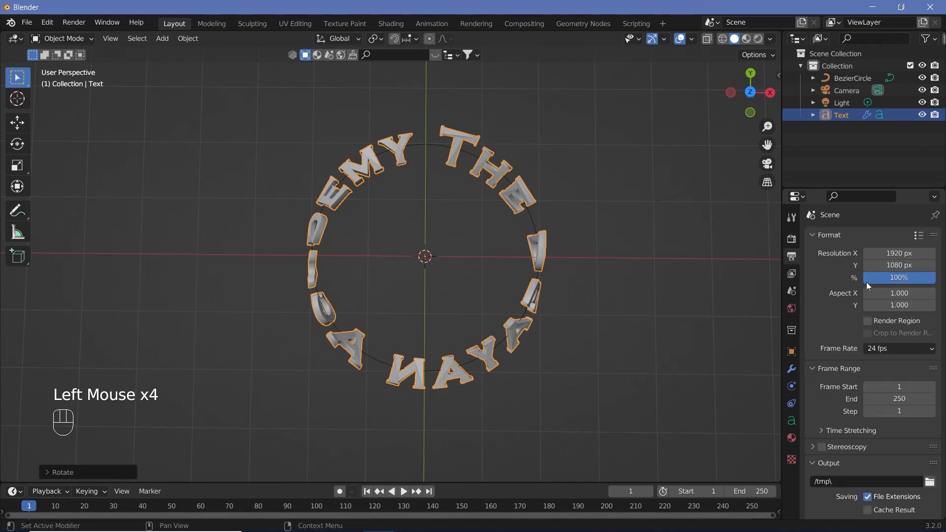
{"action": "left_click", "coordinate": [891, 351]}
{"action": "left_click", "coordinate": [901, 410]}
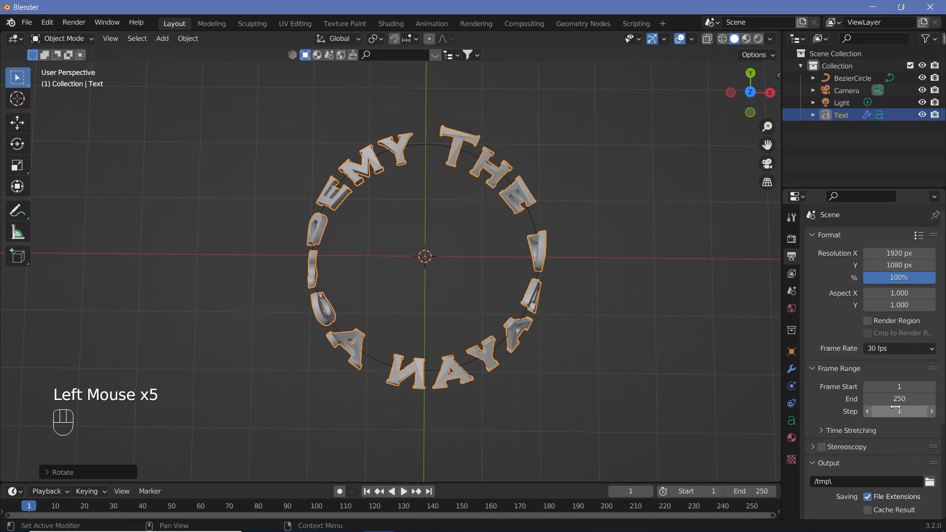
{"action": "left_click", "coordinate": [895, 399]}
{"action": "type", "text": "300"}
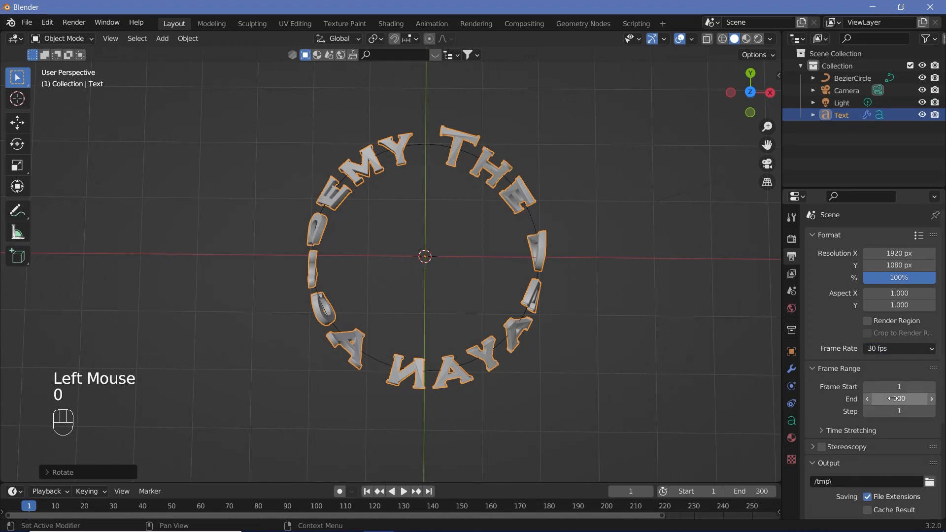
{"action": "key", "text": "Return"}
Set the render output path to // and the file format to FFmpeg Video.
{"action": "scroll", "coordinate": [841, 413], "scroll_direction": "down", "scroll_amount": 3}
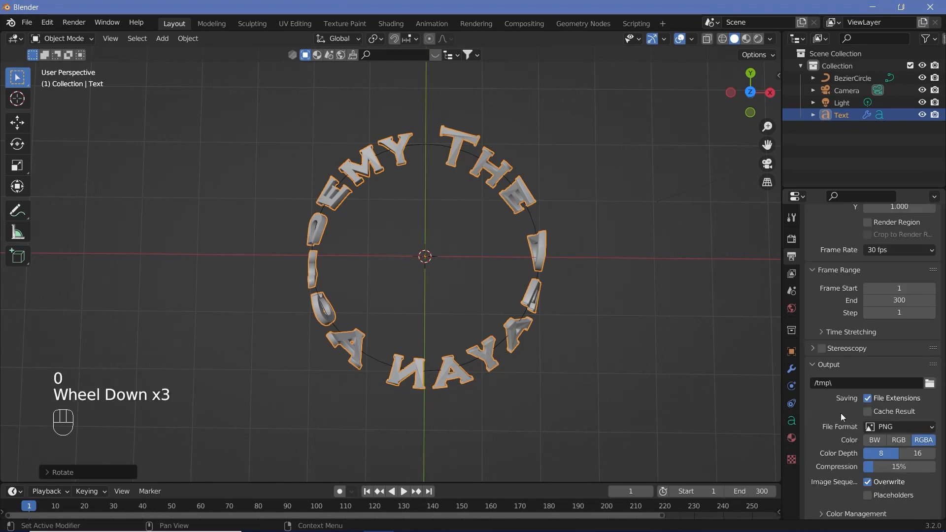
{"action": "left_click", "coordinate": [849, 383]}
{"action": "type", "text": "//"}
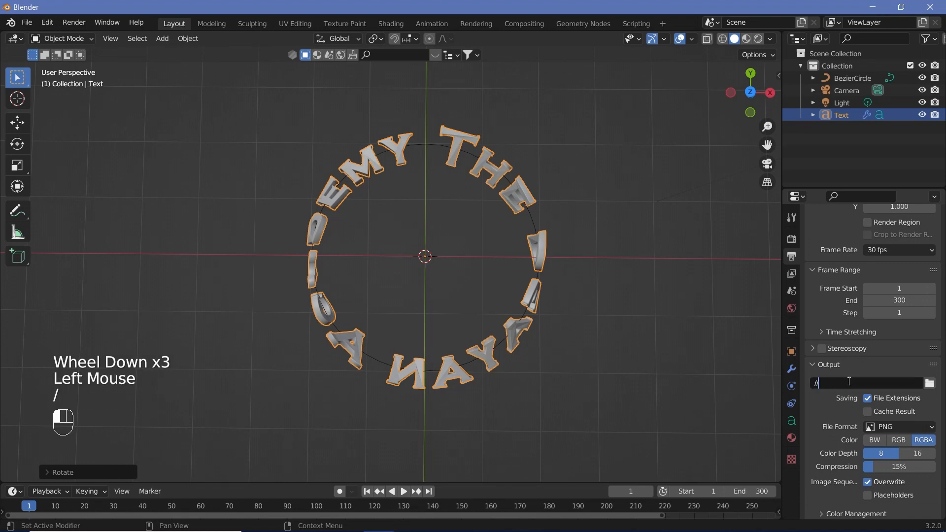
{"action": "left_click", "coordinate": [870, 428]}
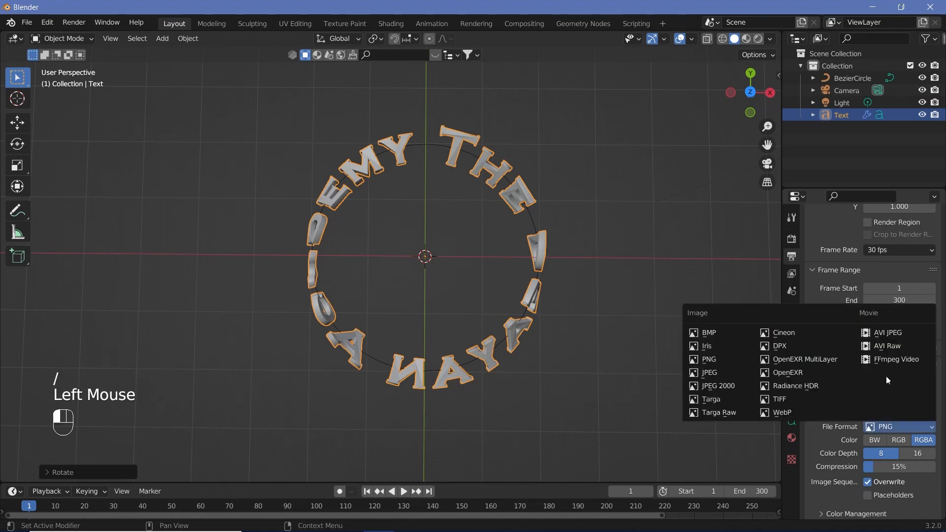
{"action": "left_click", "coordinate": [888, 362]}
{"action": "scroll", "coordinate": [856, 445], "scroll_direction": "down", "scroll_amount": 2}
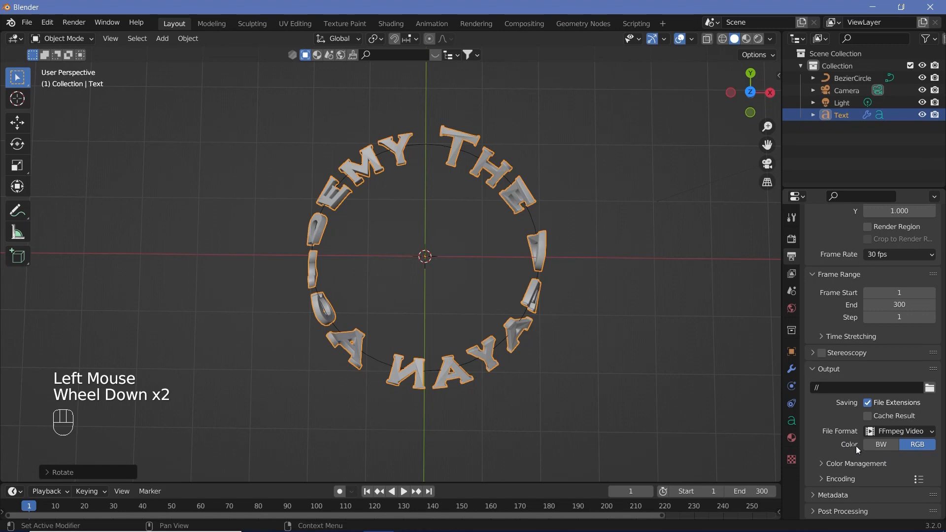
Configure the video encoding with an MPEG-4 container and Perceptually Lossless output quality.
{"action": "left_click", "coordinate": [844, 477]}
{"action": "scroll", "coordinate": [844, 473], "scroll_direction": "down", "scroll_amount": 2}
{"action": "left_click", "coordinate": [898, 437]}
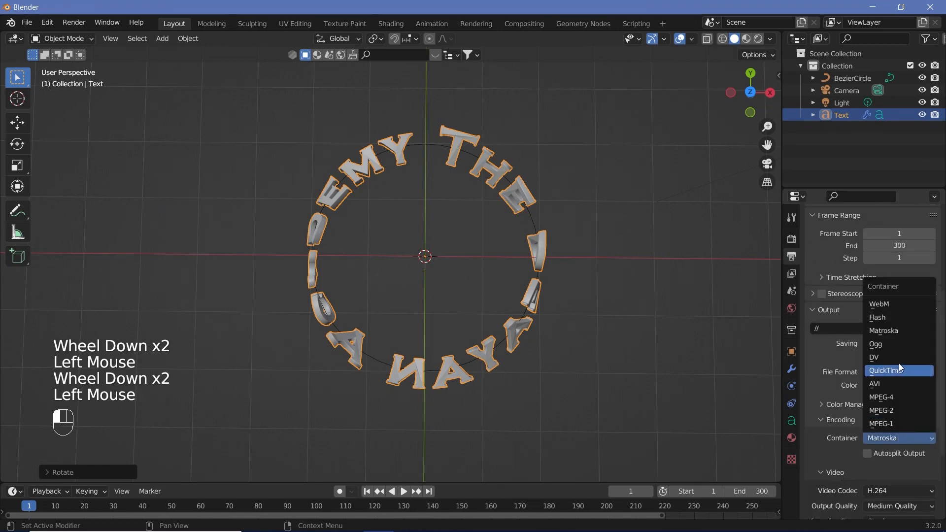
{"action": "left_click", "coordinate": [888, 397]}
{"action": "scroll", "coordinate": [876, 440], "scroll_direction": "down", "scroll_amount": 3}
{"action": "left_click", "coordinate": [890, 427]}
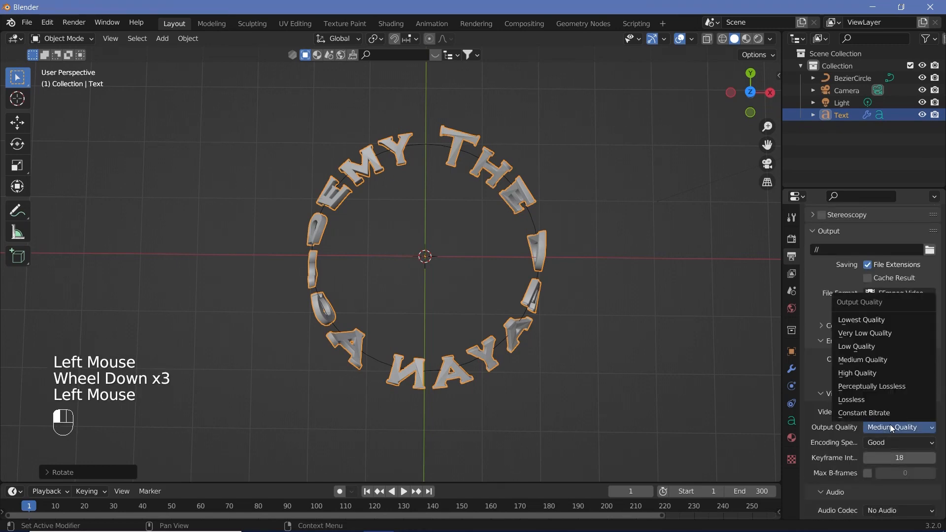
{"action": "left_click", "coordinate": [886, 383]}
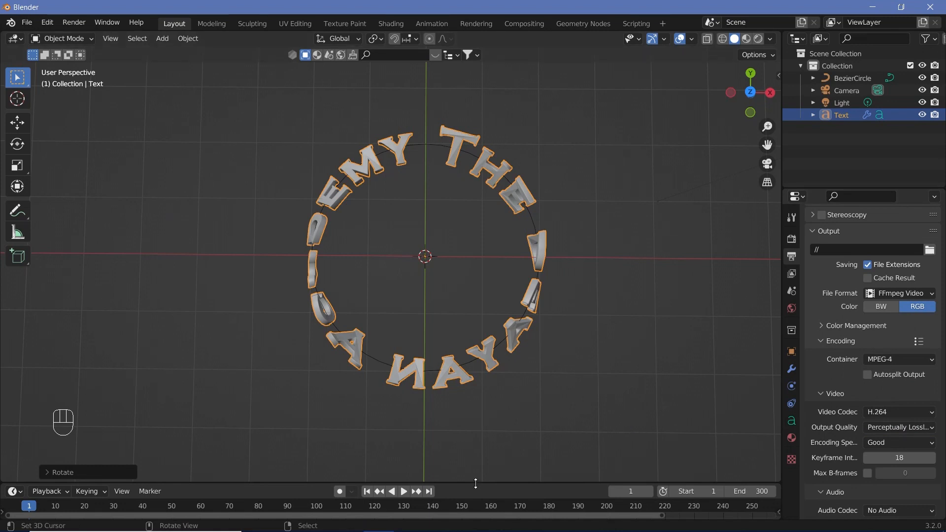
Enlarge the timeline and insert a rotation keyframe for the text at frame 0.
{"action": "left_click_drag", "start_coordinate": [476, 484], "coordinate": [475, 403]}
{"action": "key", "text": "Left"}
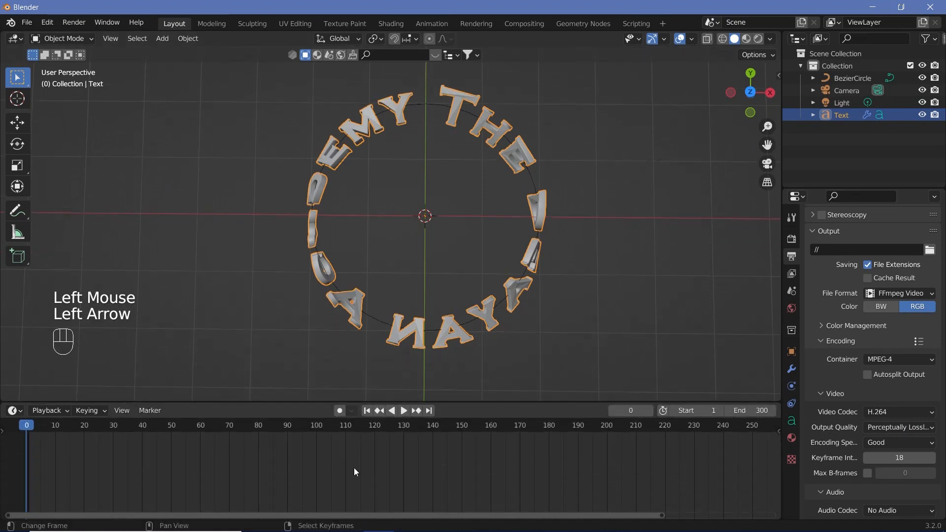
{"action": "key", "text": "i"}
{"action": "left_click", "coordinate": [462, 176]}
At frame 300, rotate the text -360° about the global X axis and insert a rotation keyframe.
{"action": "scroll", "coordinate": [596, 430], "scroll_direction": "down", "scroll_amount": 3}
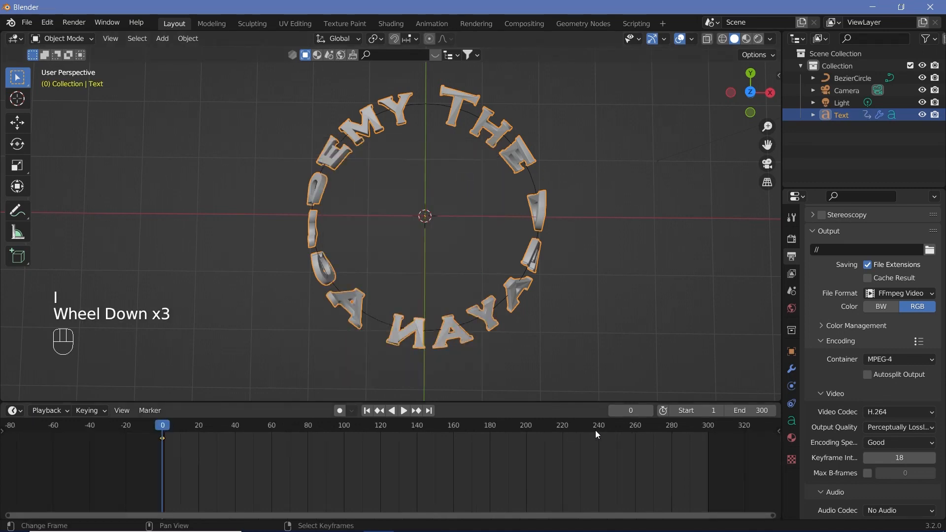
{"action": "left_click", "coordinate": [708, 434]}
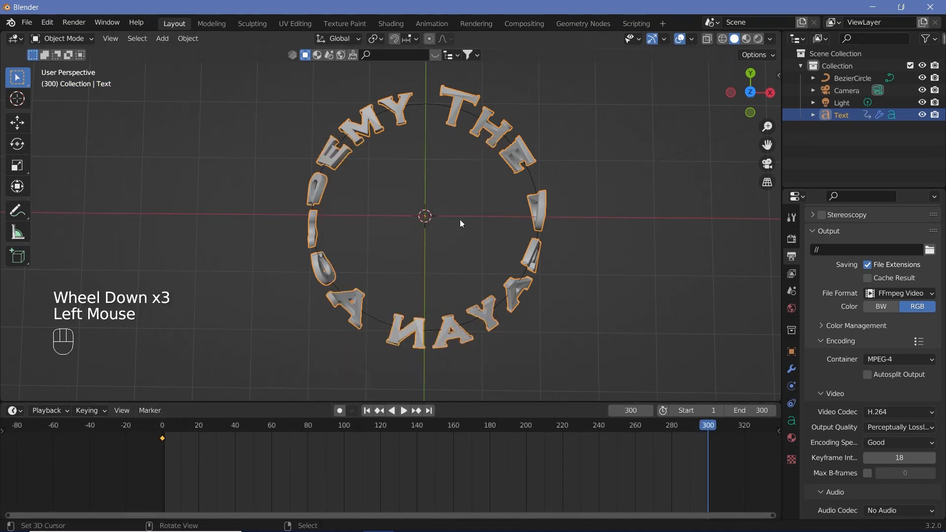
{"action": "key", "text": "r"}
{"action": "key", "text": "x"}
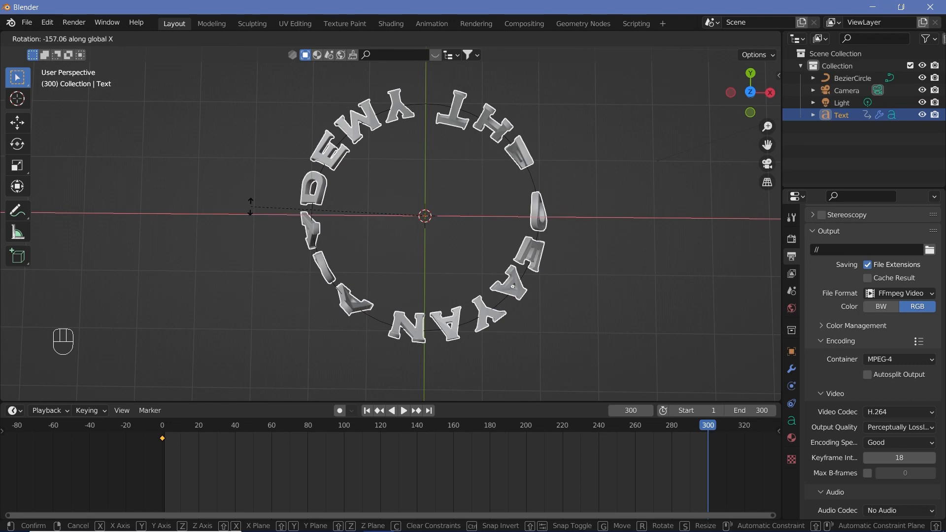
{"action": "type", "text": "360"}
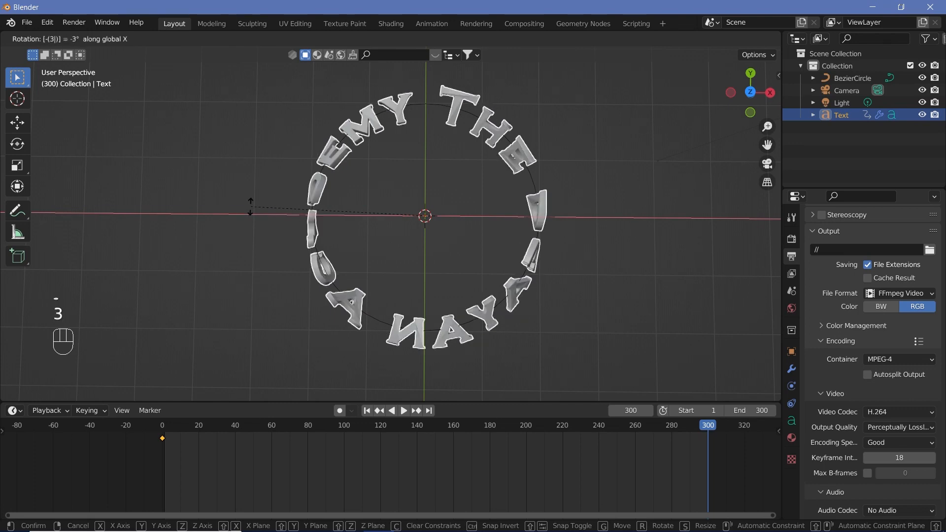
{"action": "key", "text": "Return"}
{"action": "key", "text": "i"}
{"action": "left_click", "coordinate": [253, 210]}
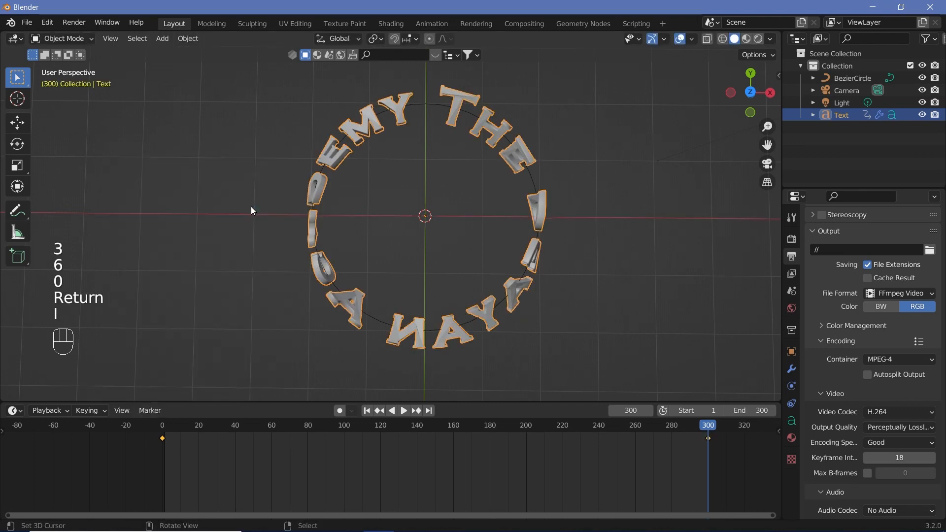
Set the text keyframes' interpolation to Linear and play back the animation to check the rotation.
{"action": "key", "text": "t"}
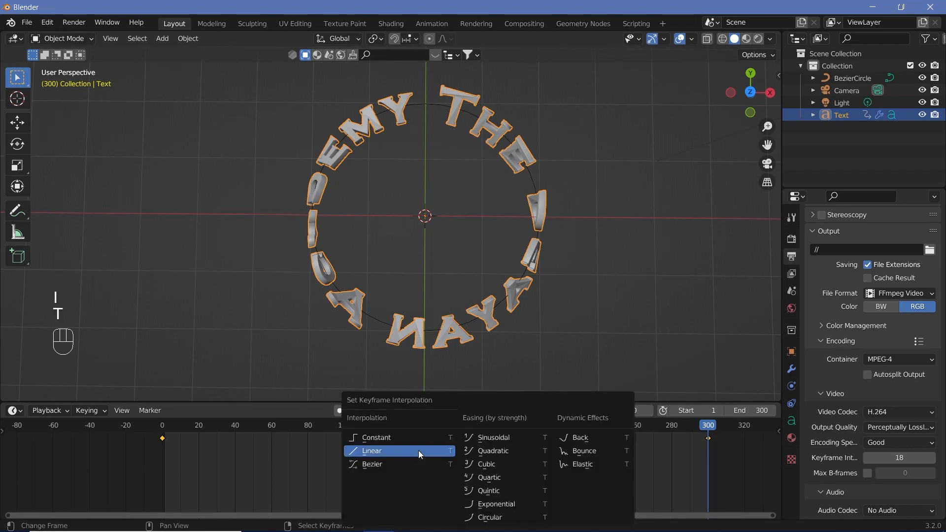
{"action": "left_click", "coordinate": [418, 450]}
{"action": "key", "text": "shift+space"}
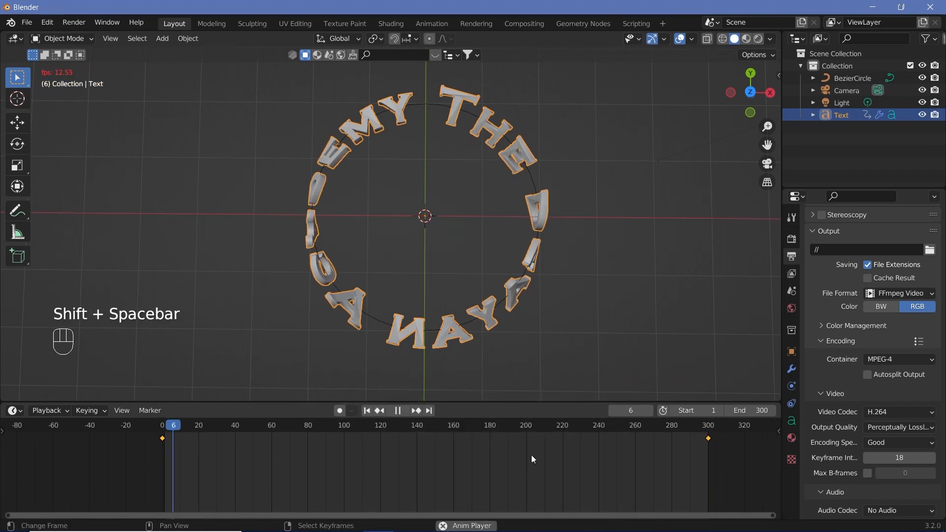
{"action": "key", "text": "shift+space"}
{"action": "key", "text": "shift+space"}
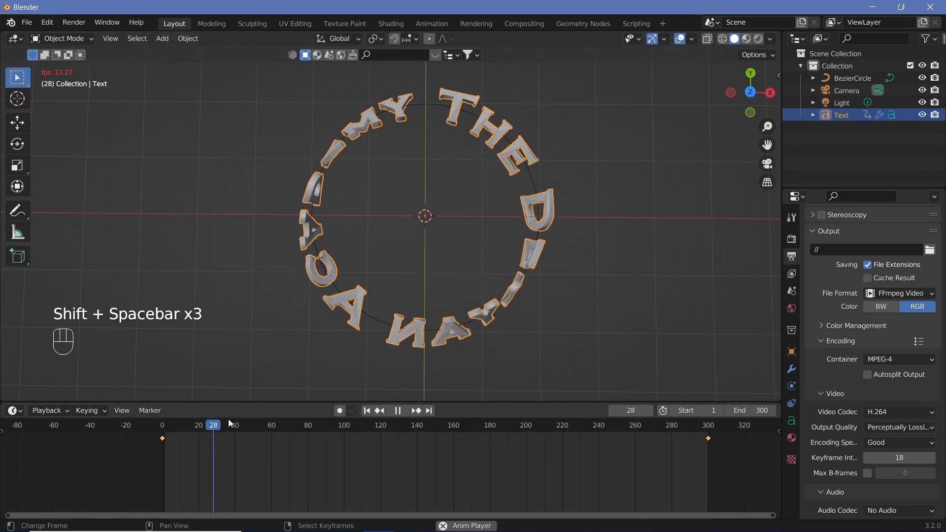
Set the timeline's playback sync mode to Frame Dropping and play back the animation to check its speed.
{"action": "key", "text": "shift+space"}
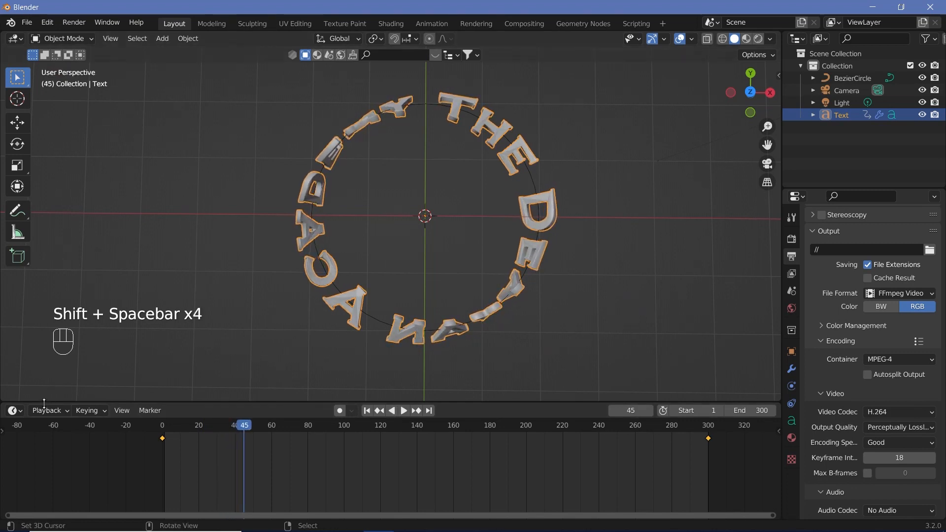
{"action": "left_click", "coordinate": [48, 412]}
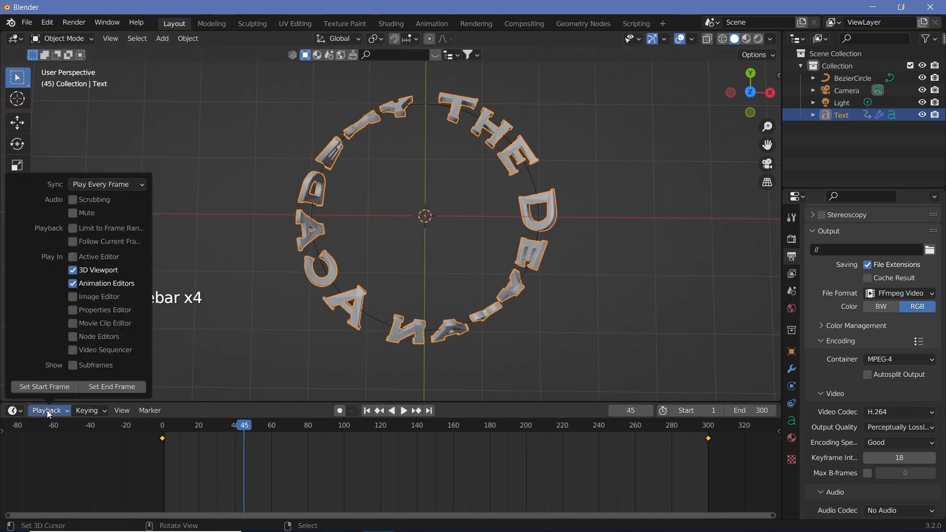
{"action": "left_click", "coordinate": [47, 412]}
{"action": "left_click", "coordinate": [48, 411]}
{"action": "left_click", "coordinate": [107, 185]}
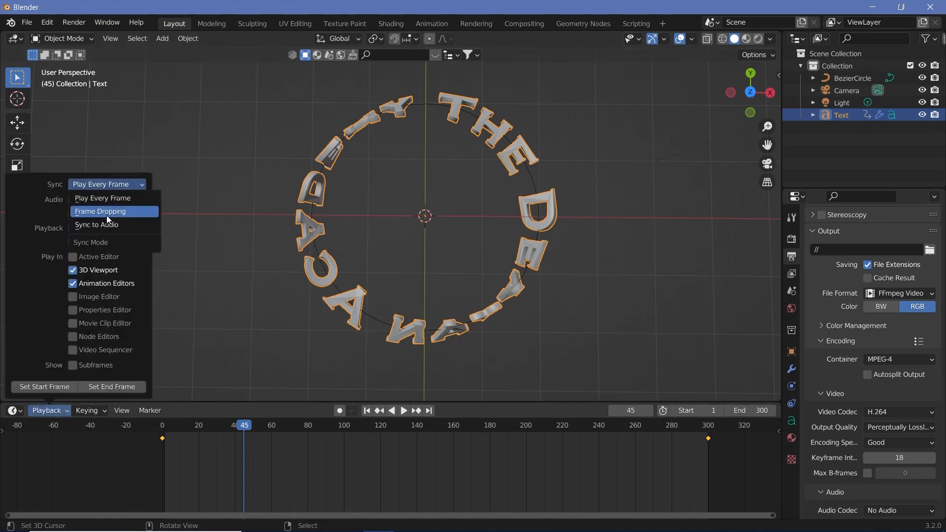
{"action": "left_click", "coordinate": [108, 215]}
{"action": "key", "text": "shift+space"}
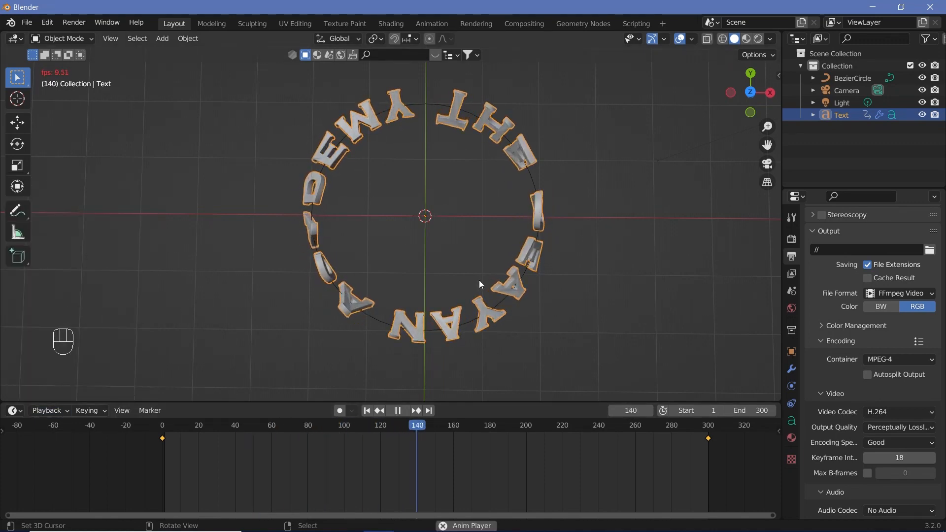
{"action": "key", "text": "shift+space"}
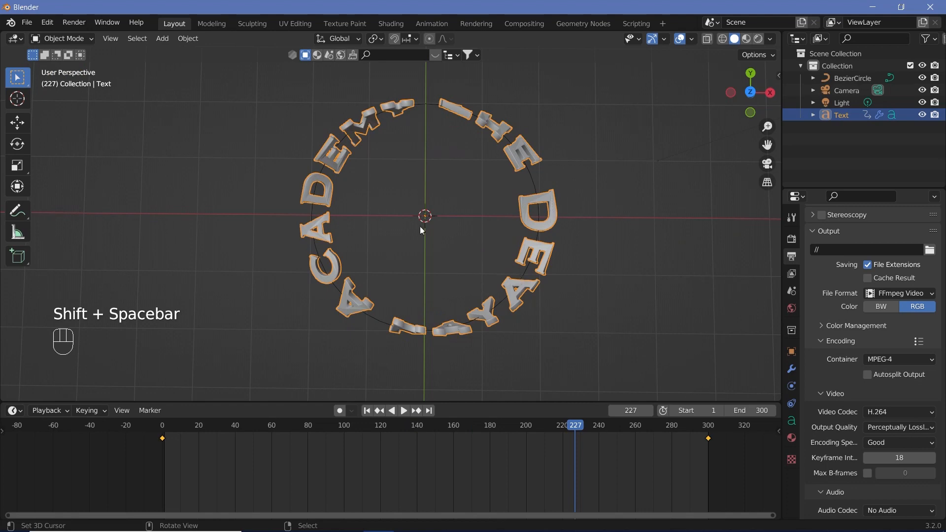
Clear the camera's location and rotation and raise it along the global Z axis above the text ring.
{"action": "scroll", "coordinate": [415, 241], "scroll_direction": "down", "scroll_amount": 5}
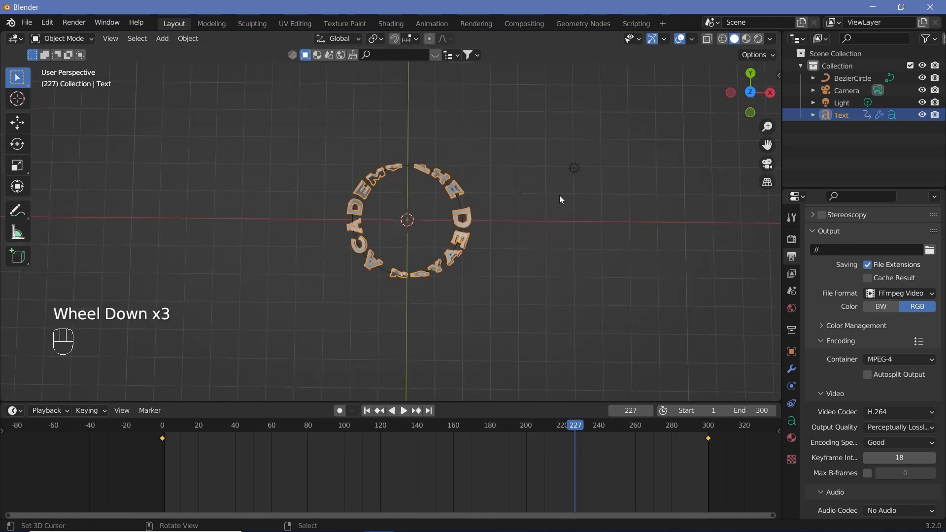
{"action": "right_click", "coordinate": [561, 373]}
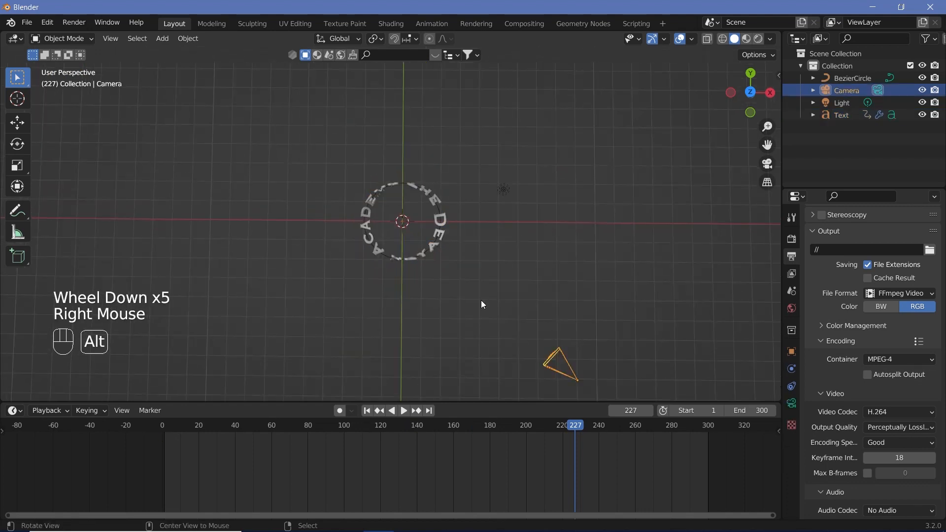
{"action": "key", "text": "alt+g"}
{"action": "key", "text": "alt+r"}
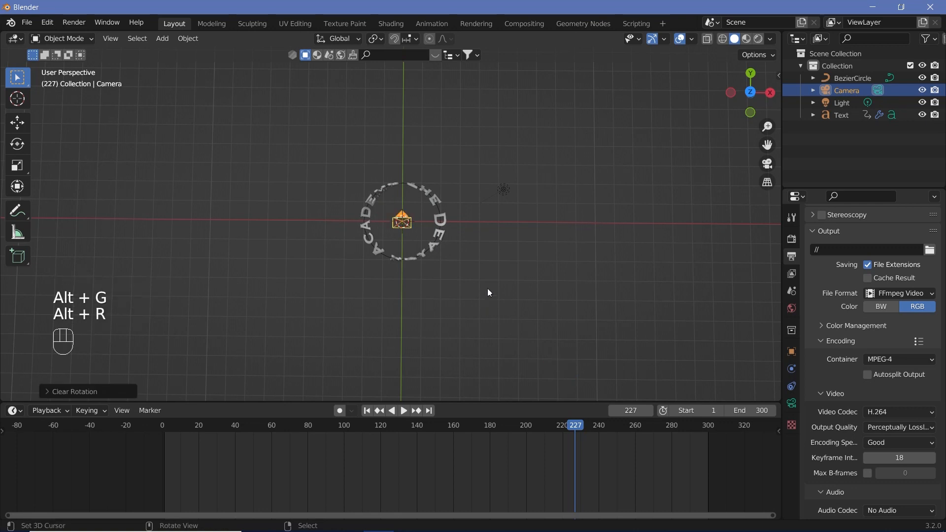
{"action": "key", "text": "g"}
{"action": "key", "text": "z"}
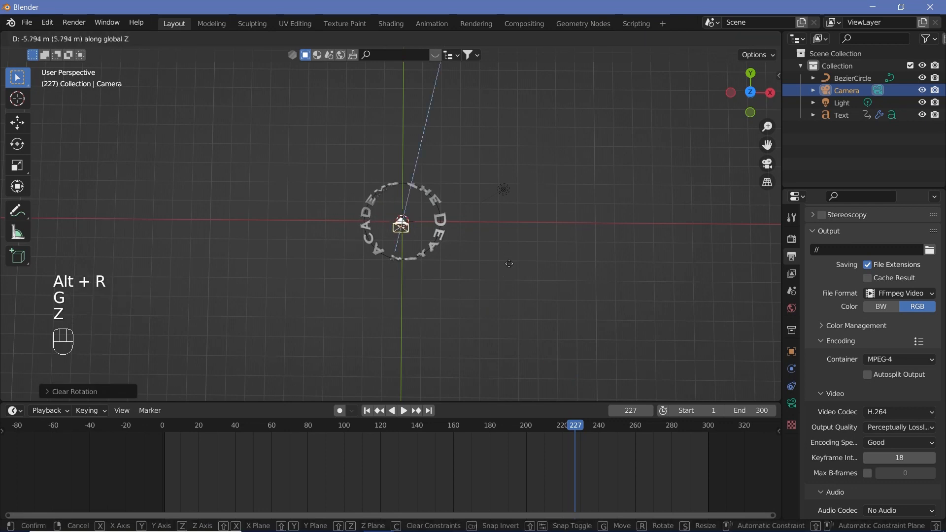
{"action": "left_click", "coordinate": [493, 283]}
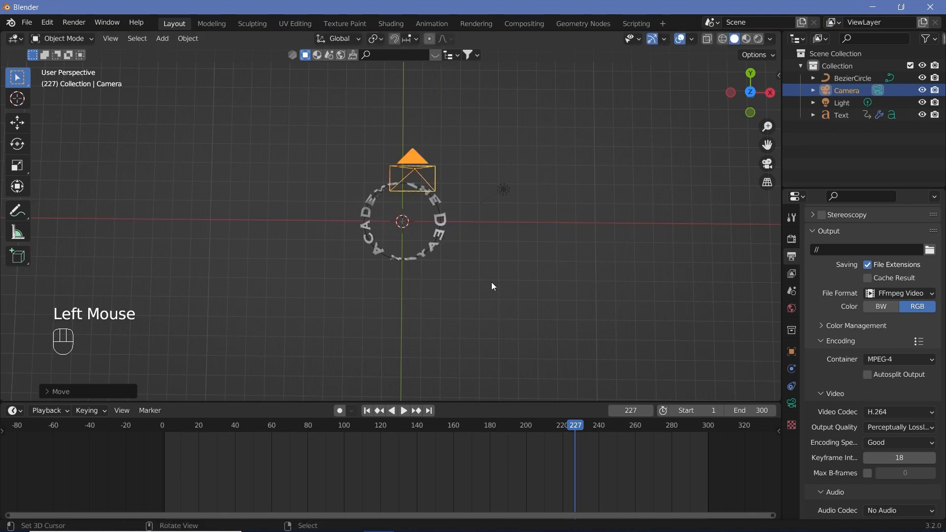
In camera view, move the camera about -3.57 m along global Z toward the text ring and preview the animation.
{"action": "key", "text": "KP_0"}
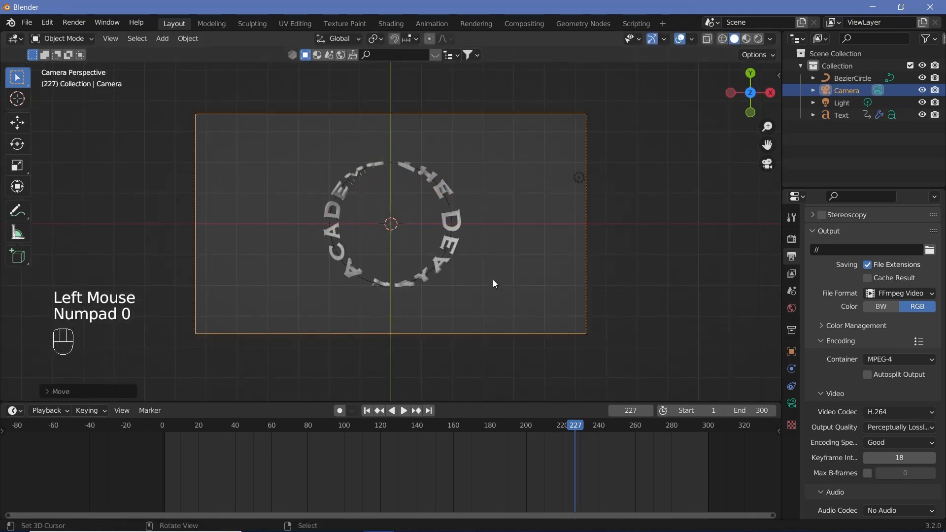
{"action": "scroll", "coordinate": [493, 282], "scroll_direction": "up", "scroll_amount": 2}
{"action": "scroll", "coordinate": [498, 281], "scroll_direction": "down", "scroll_amount": 1}
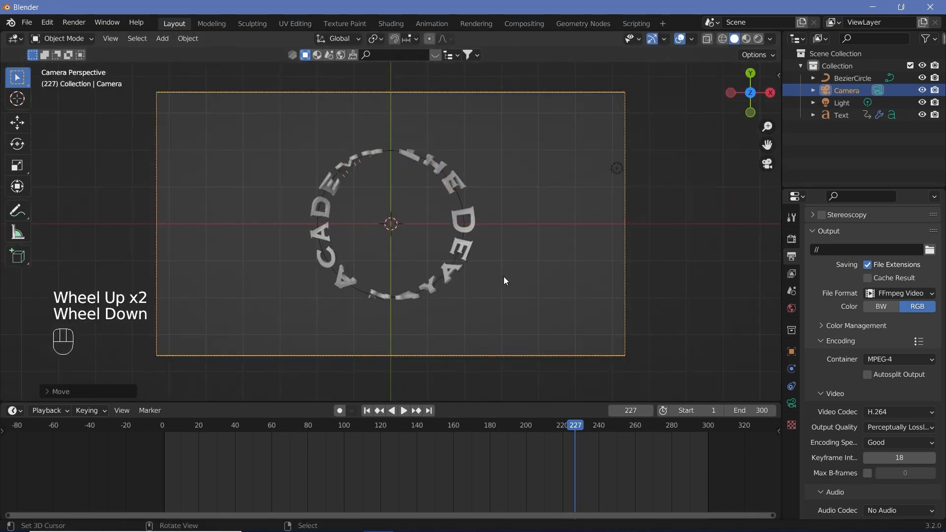
{"action": "key", "text": "g"}
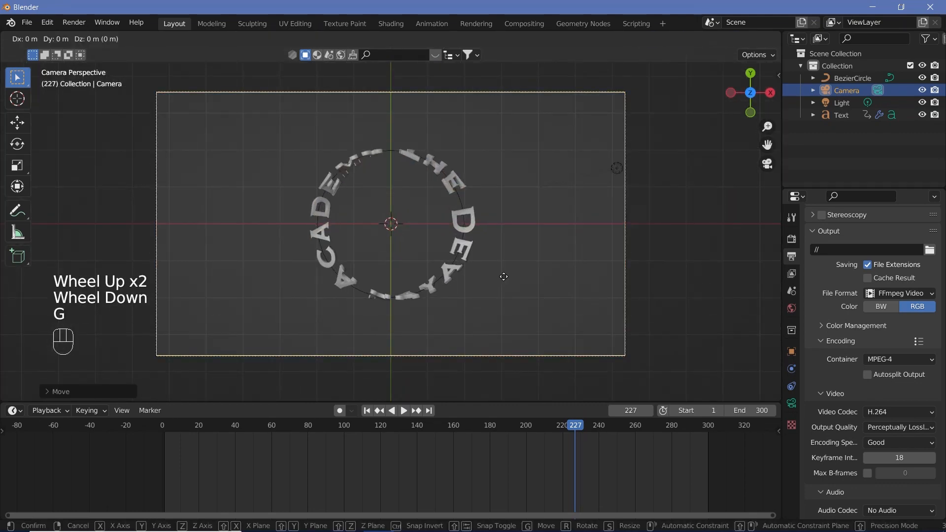
{"action": "key", "text": "z"}
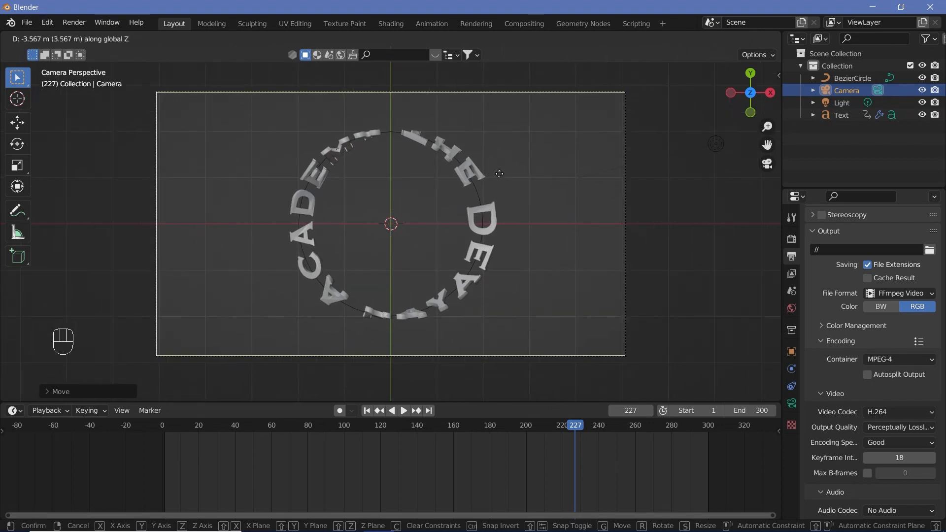
{"action": "left_click", "coordinate": [499, 173]}
{"action": "key", "text": "shift+space"}
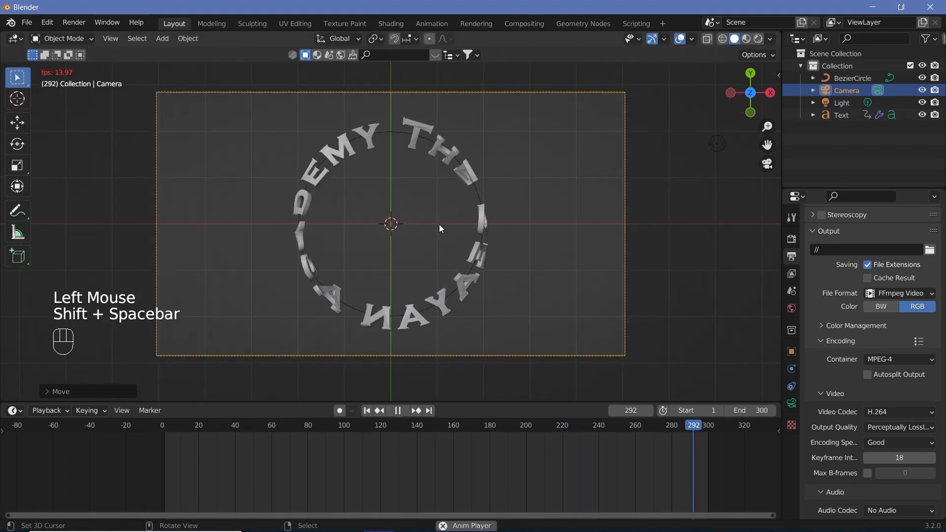
{"action": "key", "text": "shift+space"}
Insert a rotation keyframe for the camera at frame 0.
{"action": "left_click", "coordinate": [162, 427]}
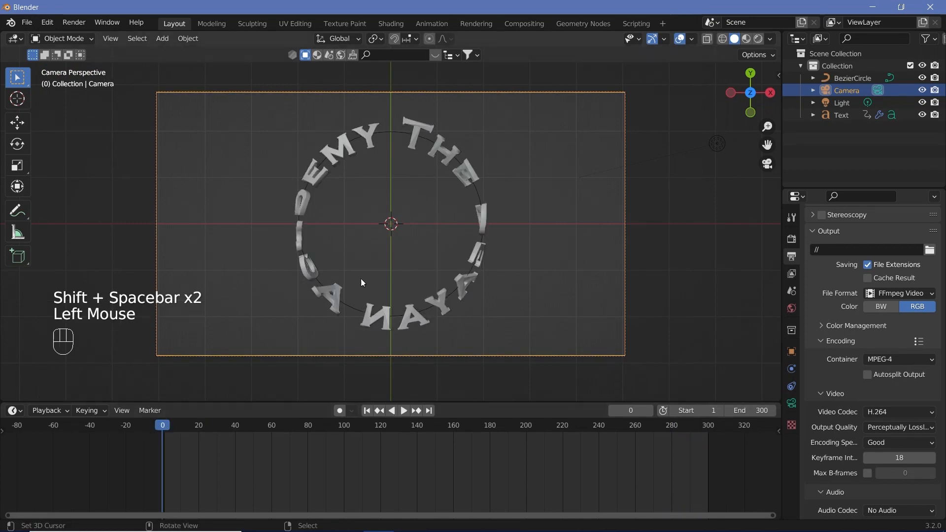
{"action": "key", "text": "i"}
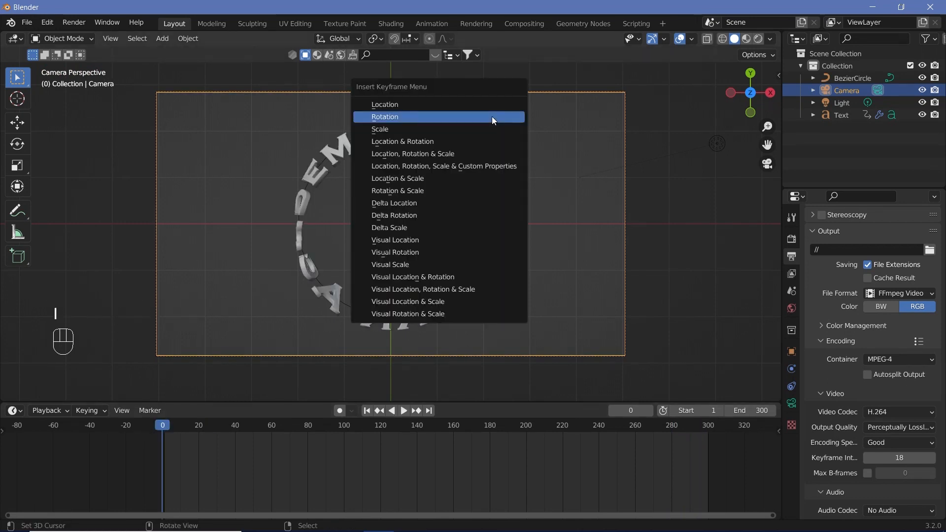
{"action": "left_click", "coordinate": [492, 117]}
At frame 300, rotate the camera -360° about the global Z axis and insert a rotation keyframe.
{"action": "left_click_drag", "start_coordinate": [160, 431], "coordinate": [377, 429]}
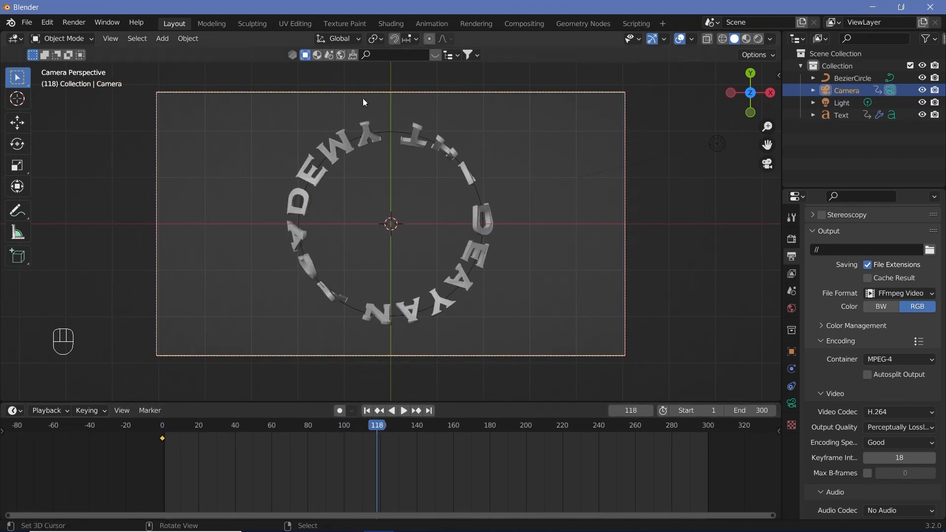
{"action": "left_click_drag", "start_coordinate": [375, 440], "coordinate": [708, 463]}
{"action": "key", "text": "r"}
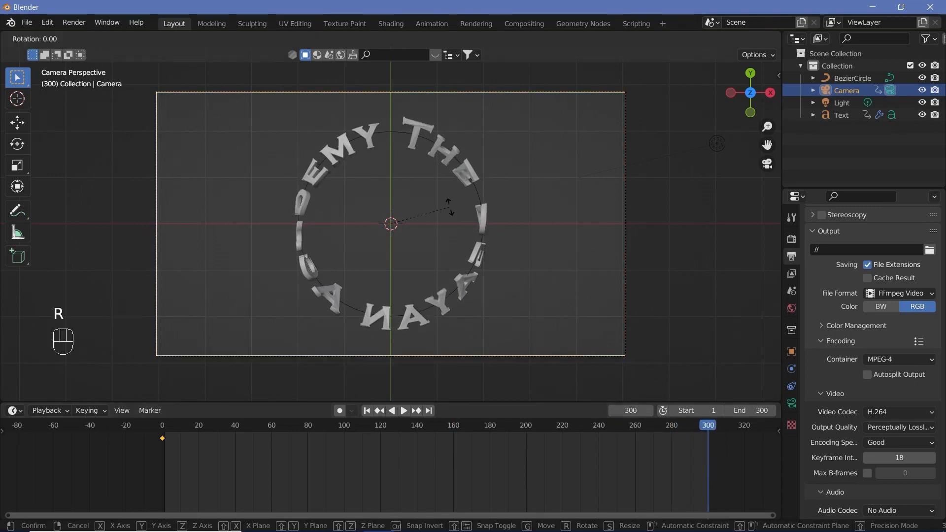
{"action": "key", "text": "z"}
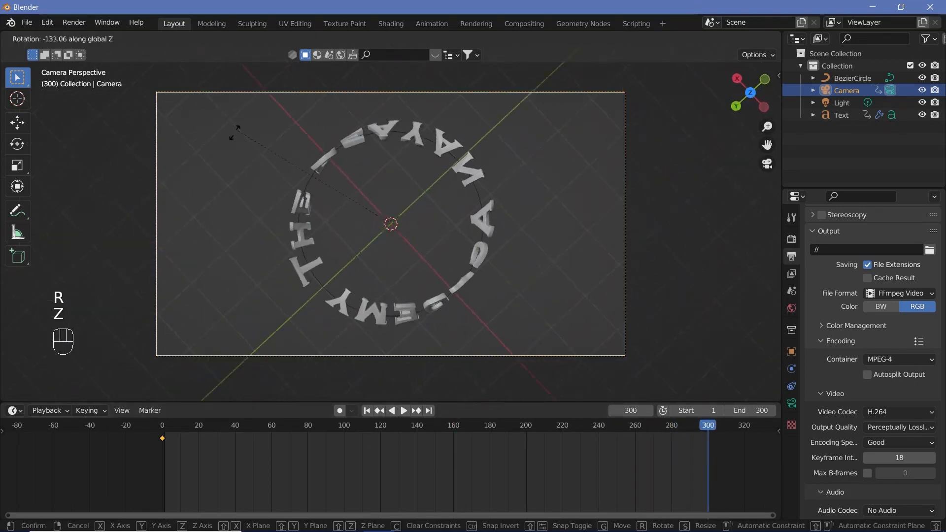
{"action": "type", "text": "360"}
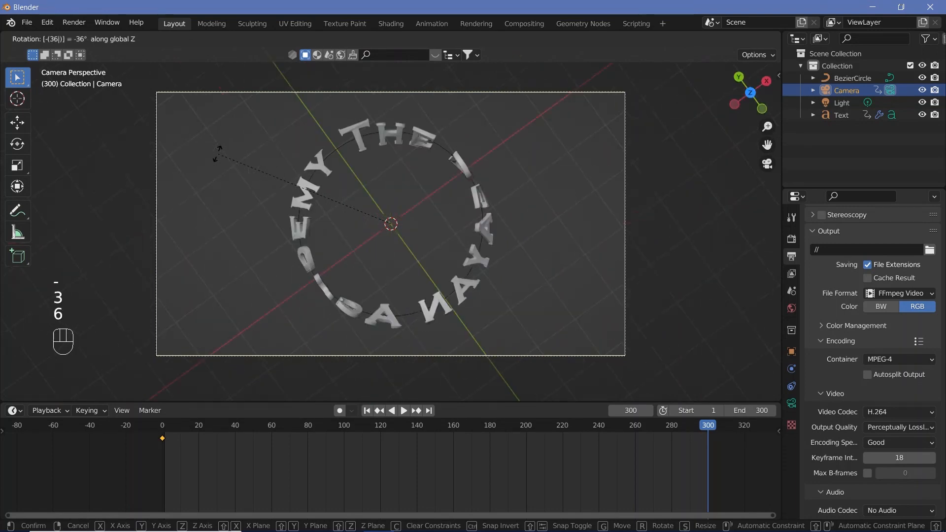
{"action": "key", "text": "Return"}
{"action": "key", "text": "i"}
{"action": "left_click", "coordinate": [218, 153]}
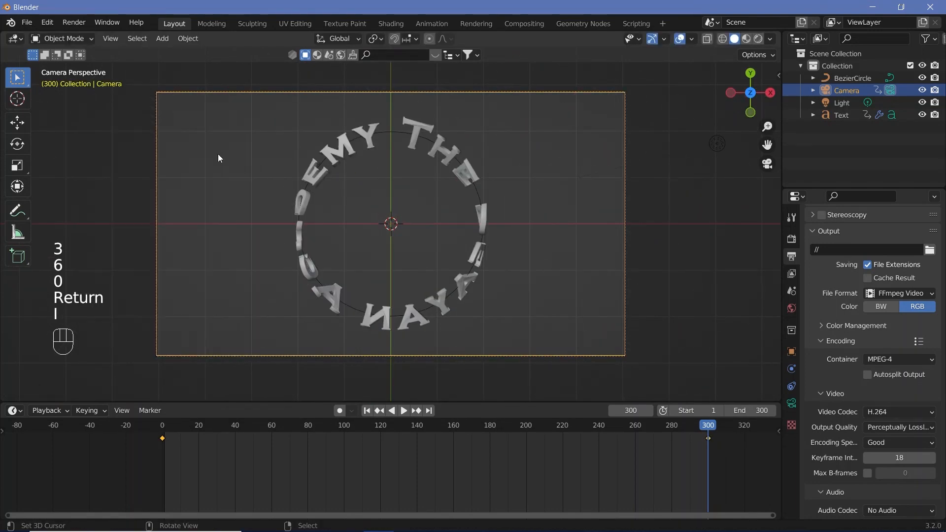
Set the camera keyframes' interpolation to Linear and play back the combined camera and text rotation.
{"action": "key", "text": "t"}
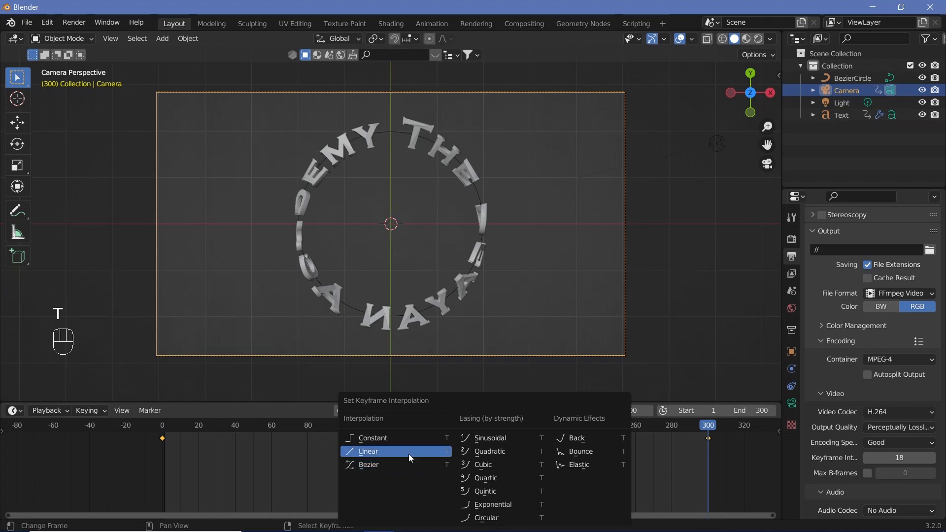
{"action": "left_click", "coordinate": [409, 452]}
{"action": "key", "text": "shift+space"}
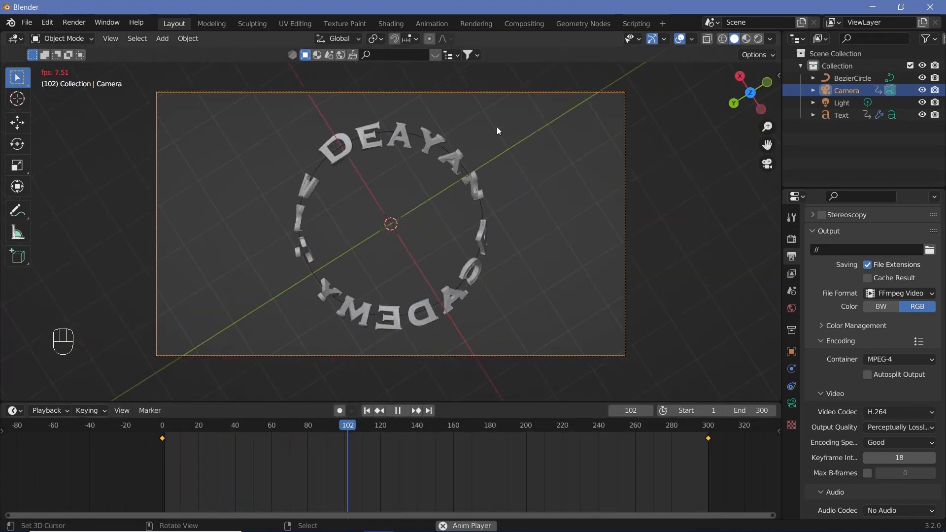
{"action": "key", "text": "shift+space"}
Play back the animation through the camera with viewport overlays hidden, and return to frame 0.
{"action": "left_click", "coordinate": [681, 40]}
{"action": "key", "text": "shift+space"}
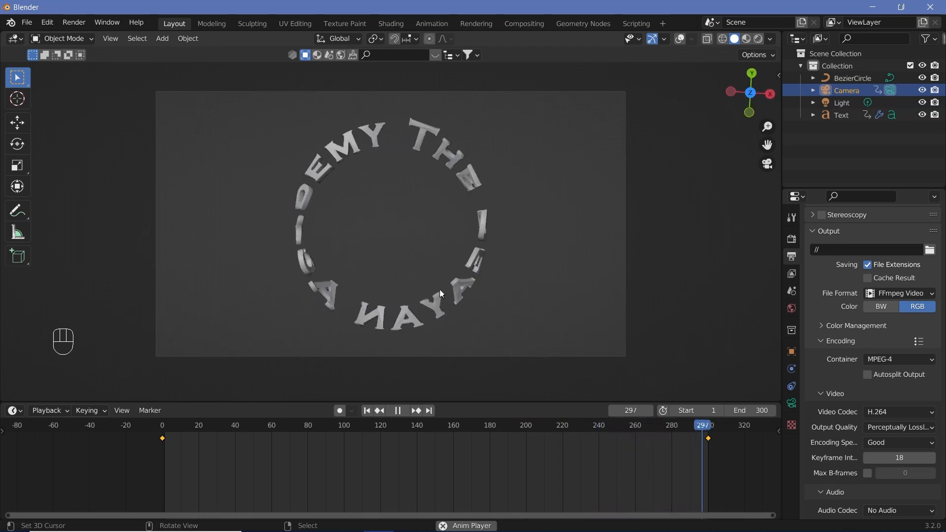
{"action": "key", "text": "shift+space"}
{"action": "mouse_move", "coordinate": [168, 425]}
{"action": "left_mouse_down"}
{"action": "mouse_move", "coordinate": [187, 424]}
{"action": "mouse_move", "coordinate": [161, 419]}
{"action": "left_mouse_up"}
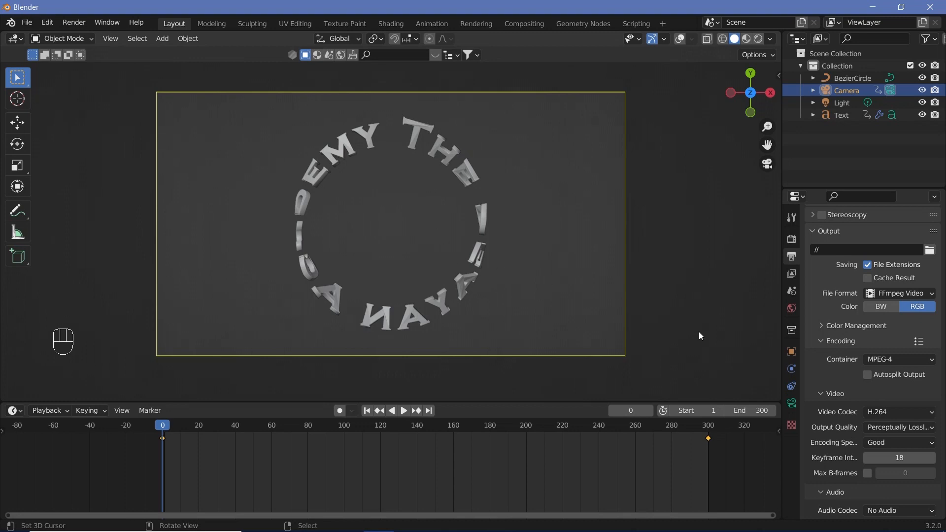
Show the viewport overlays again and duplicate the ring text in place.
{"action": "right_click", "coordinate": [450, 155]}
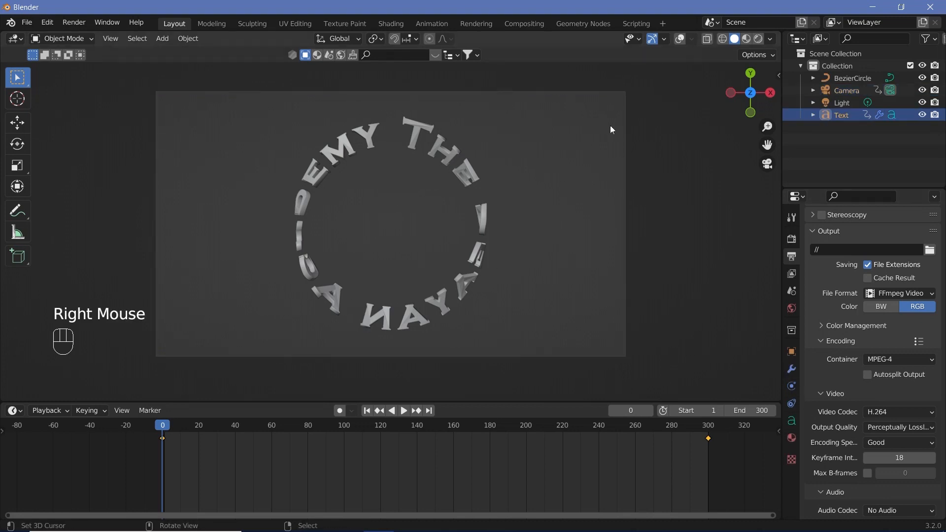
{"action": "left_click", "coordinate": [680, 38]}
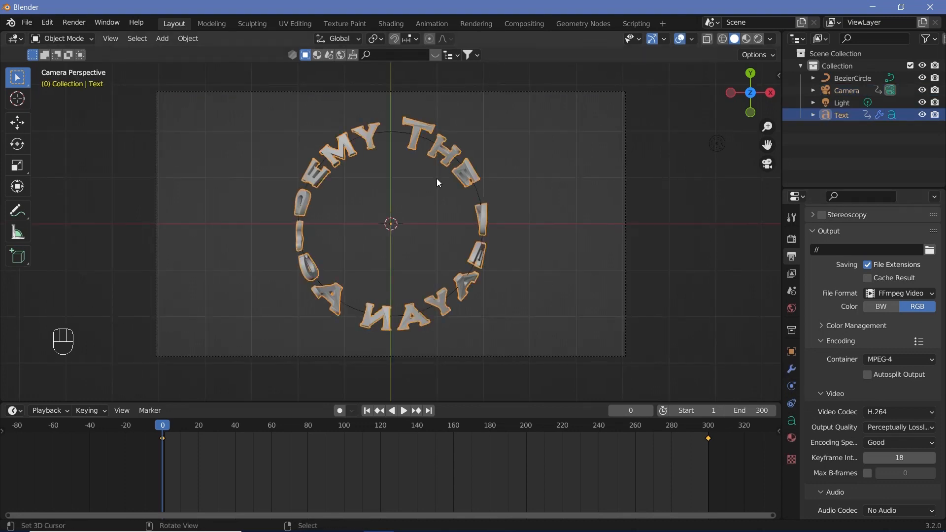
{"action": "key", "text": "shift+d"}
{"action": "key", "text": "Return"}
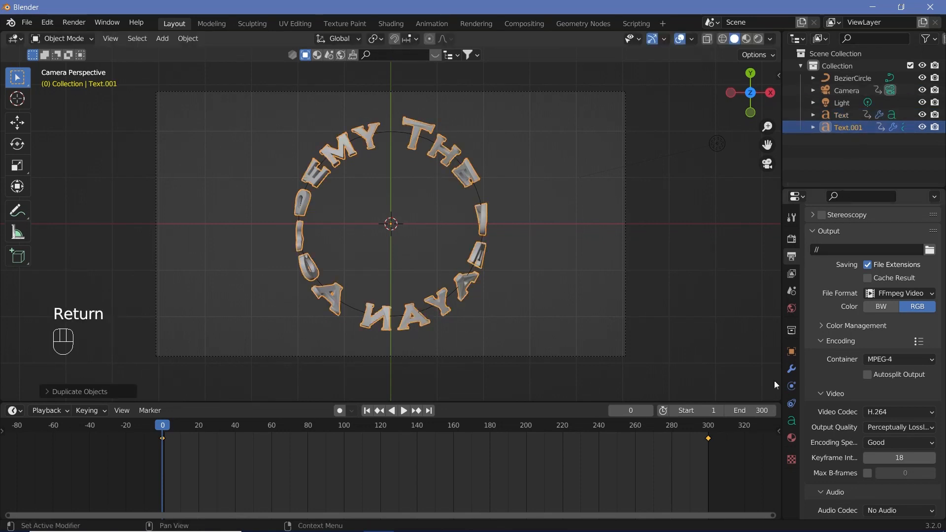
Set the duplicate text's geometry Offset to 0.01 m and Extrude to 0.051 m, and inspect the letters up close.
{"action": "left_click", "coordinate": [792, 422]}
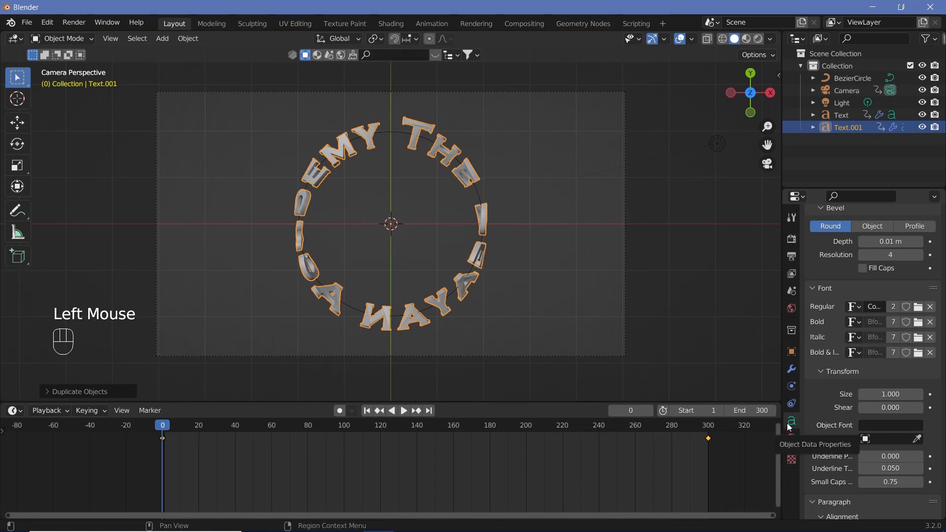
{"action": "scroll", "coordinate": [819, 296], "scroll_direction": "up", "scroll_amount": 5}
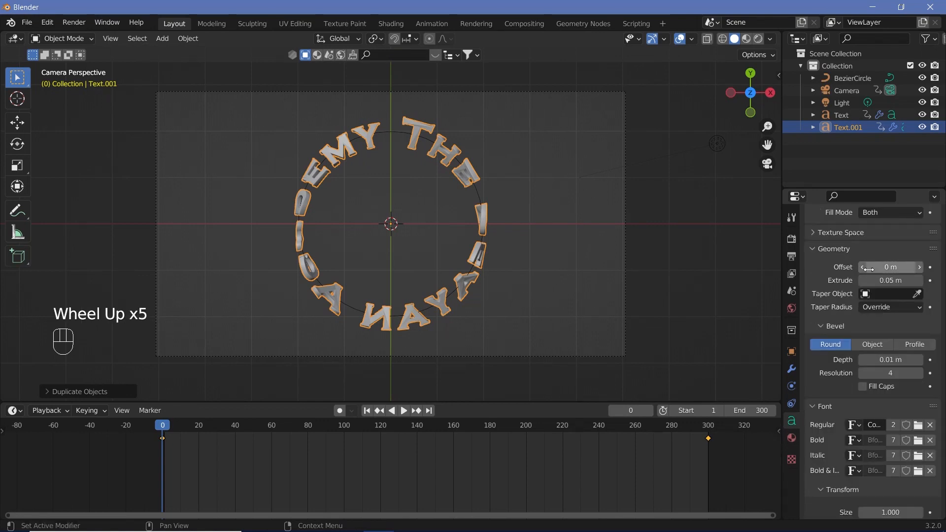
{"action": "left_click_drag", "start_coordinate": [874, 268], "coordinate": [879, 268]}
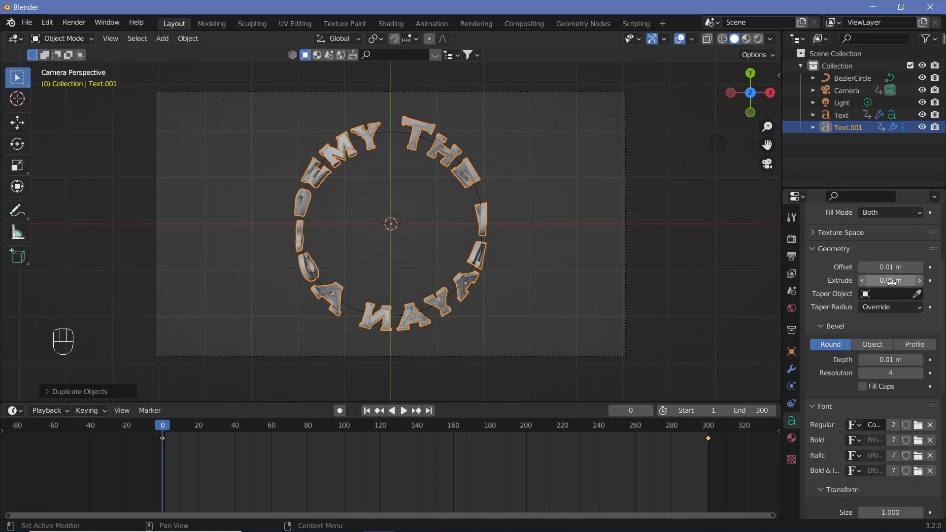
{"action": "left_click", "coordinate": [891, 281]}
{"action": "left_click", "coordinate": [880, 280]}
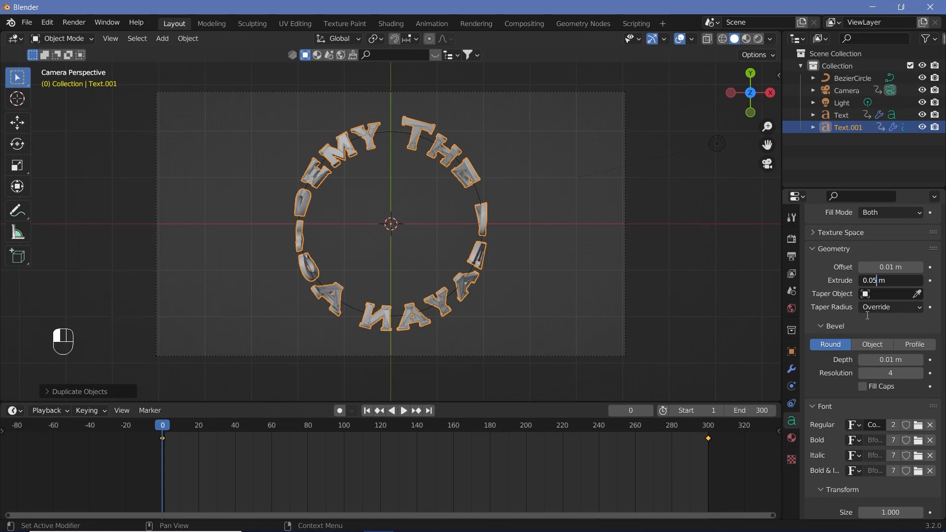
{"action": "key", "text": "Return"}
{"action": "scroll", "coordinate": [665, 257], "scroll_direction": "up", "scroll_amount": 8}
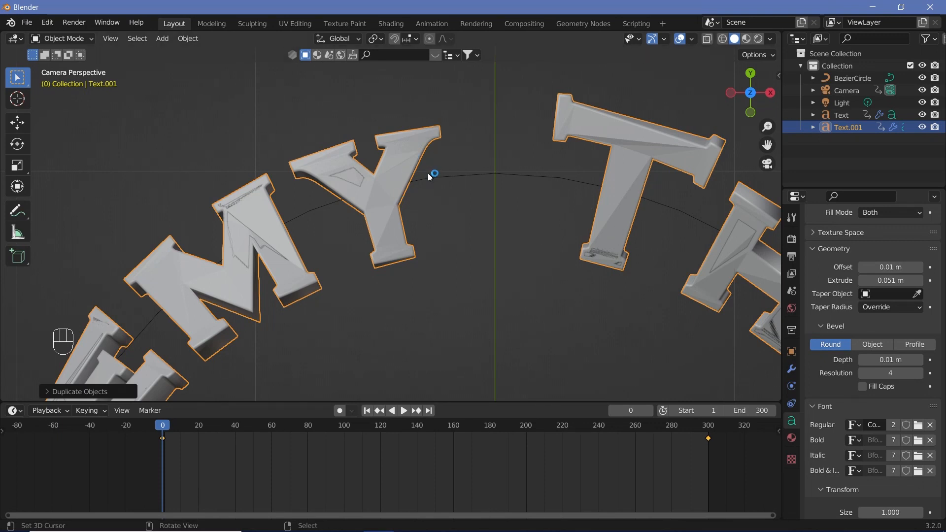
{"action": "scroll", "coordinate": [816, 350], "scroll_direction": "up", "scroll_amount": 4}
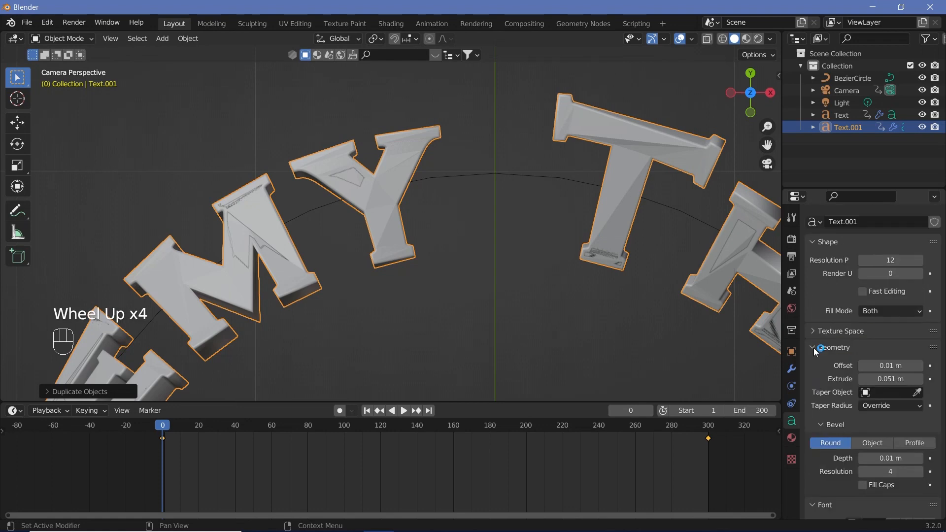
Set the duplicate text's Fill Mode to None so only its rim surrounds the letters.
{"action": "left_click", "coordinate": [873, 315]}
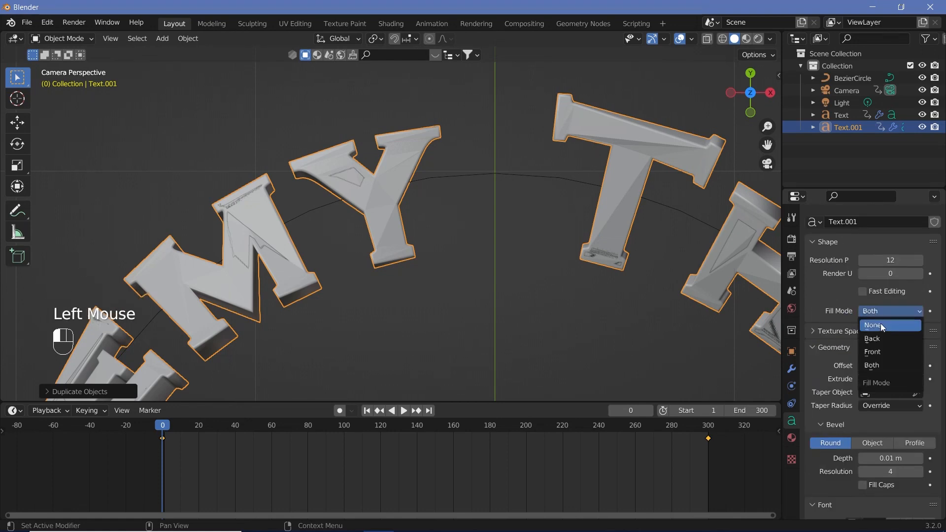
{"action": "left_click", "coordinate": [871, 354]}
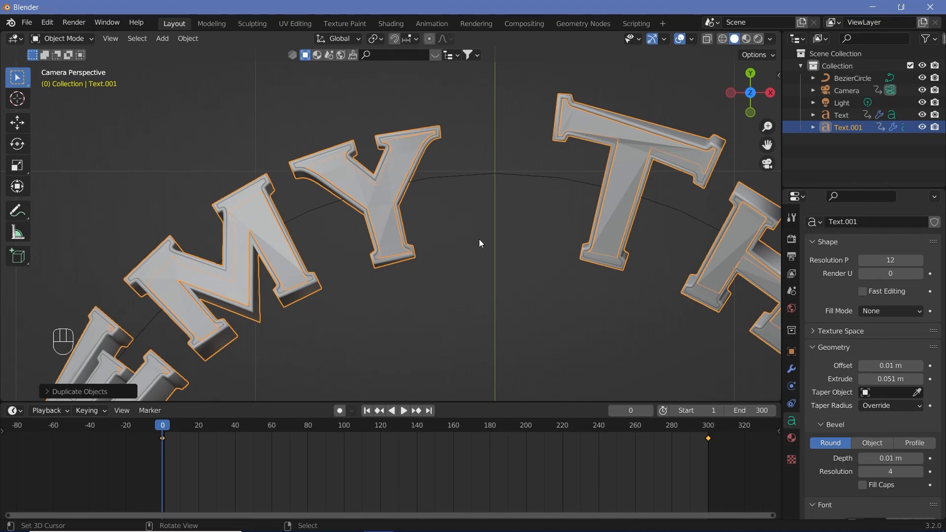
{"action": "scroll", "coordinate": [479, 244], "scroll_direction": "down", "scroll_amount": 4}
{"action": "scroll", "coordinate": [479, 243], "scroll_direction": "up", "scroll_amount": 2}
Create a new material on the duplicate text and name it "outsides".
{"action": "left_click", "coordinate": [791, 438]}
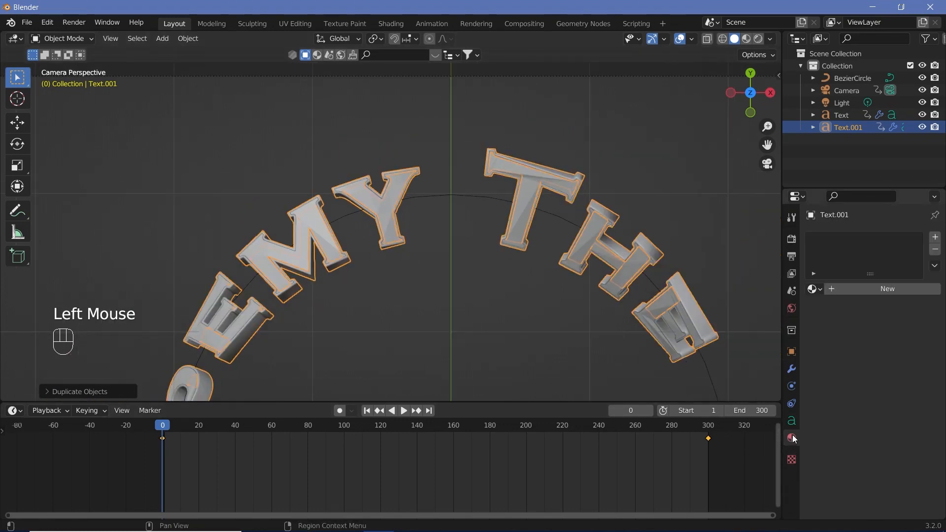
{"action": "left_click", "coordinate": [865, 291]}
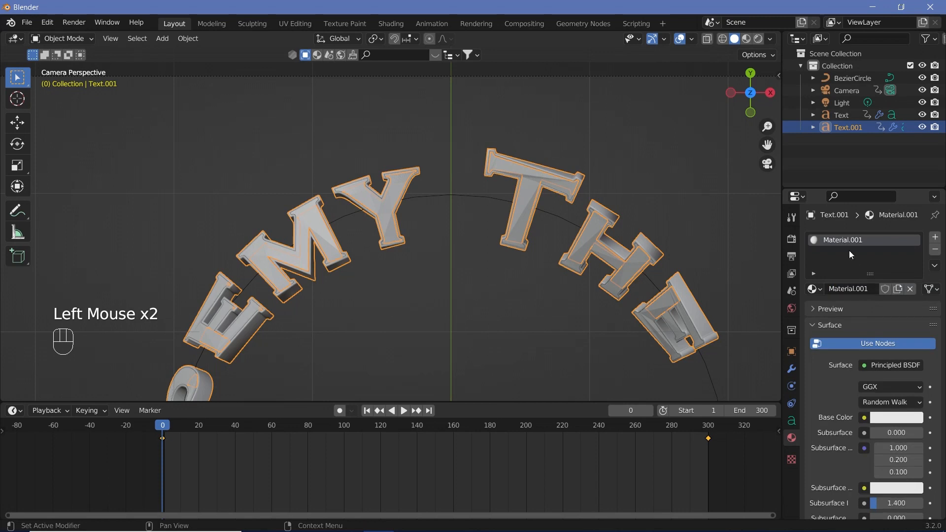
{"action": "left_click", "coordinate": [847, 288]}
{"action": "type", "text": "outsides"}
Create a new material on the original text and name it "insides".
{"action": "left_click", "coordinate": [841, 114]}
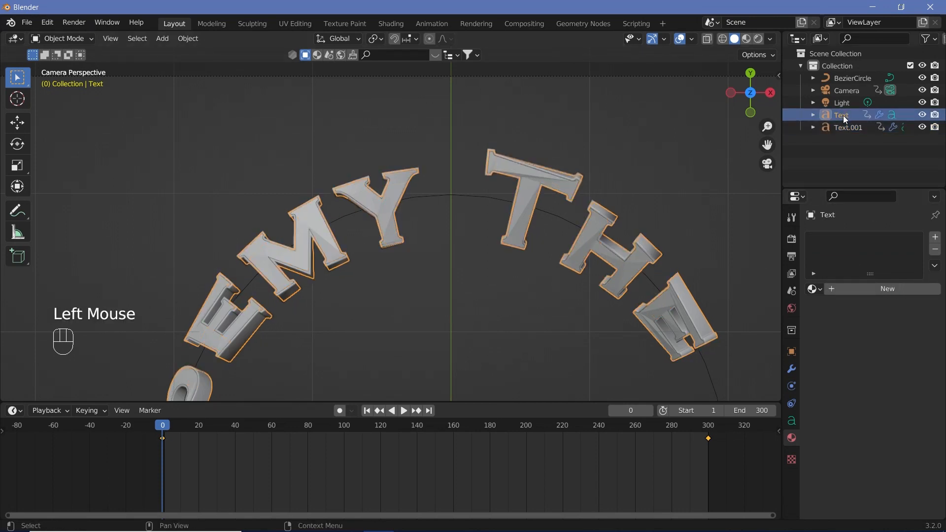
{"action": "left_click", "coordinate": [887, 289]}
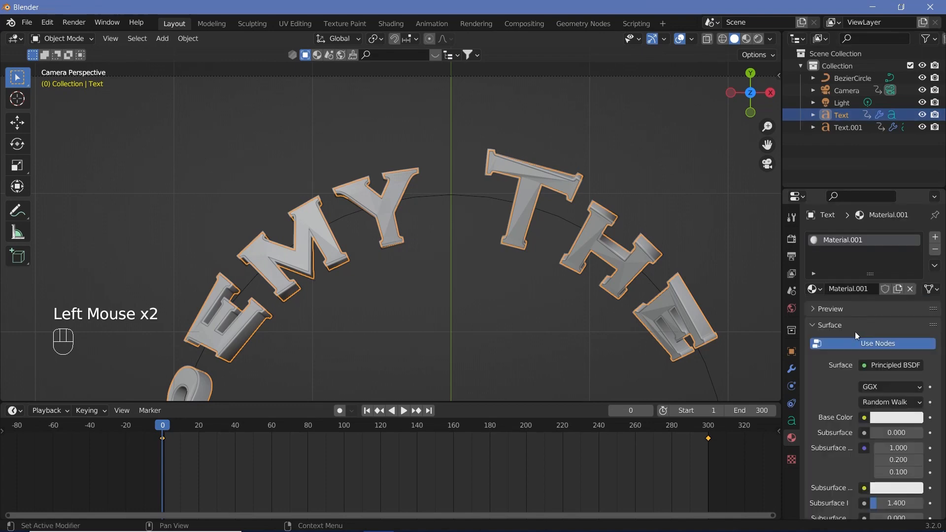
{"action": "type", "text": "insides"}
{"action": "key", "text": "Return"}
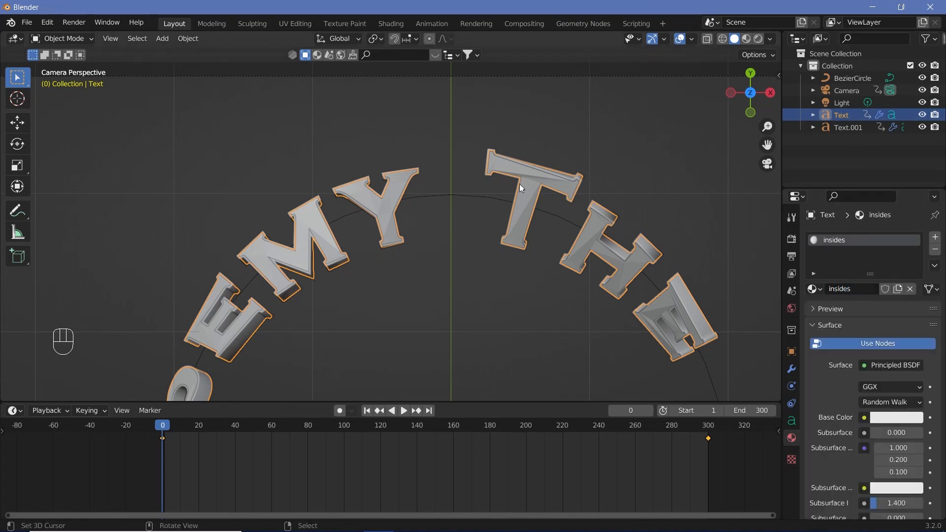
Switch to rendered shading and give the insides material a pure white base color, Metallic 0.945 and Roughness 0.289.
{"action": "scroll", "coordinate": [472, 240], "scroll_direction": "down", "scroll_amount": 1}
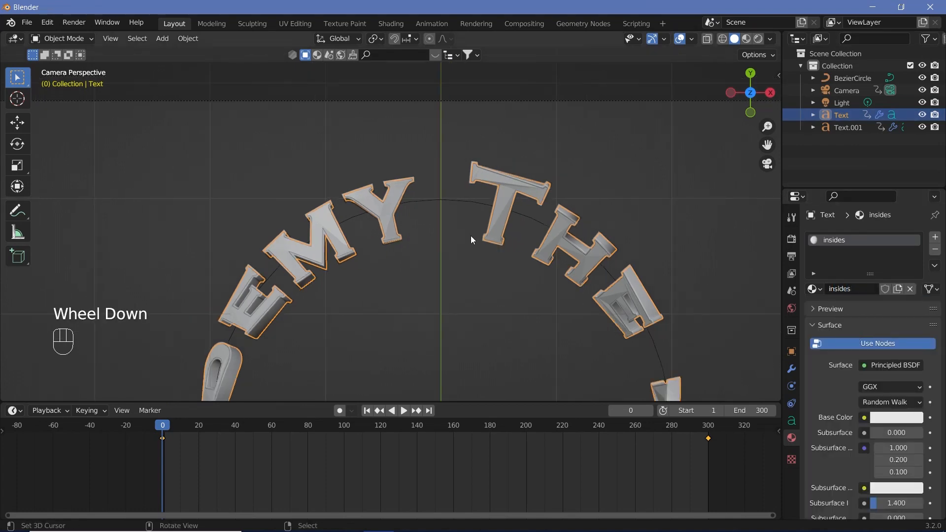
{"action": "left_click", "coordinate": [759, 41]}
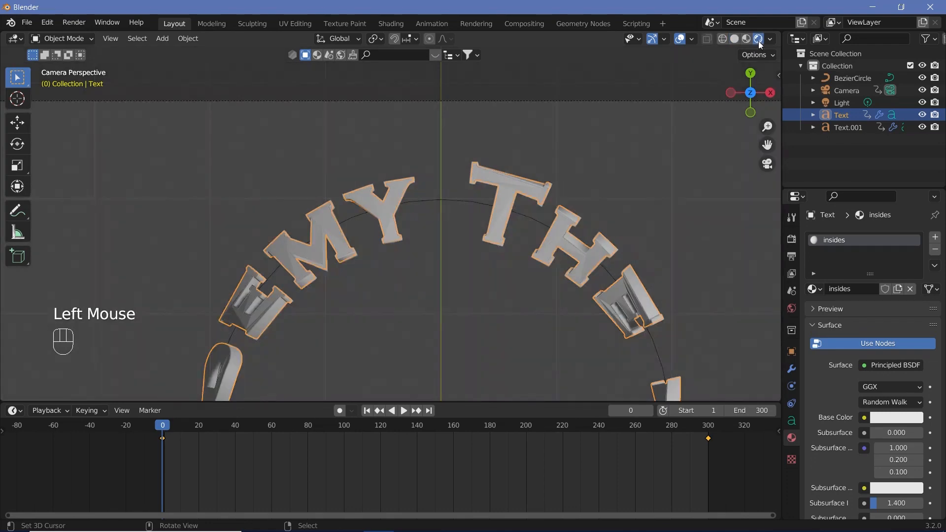
{"action": "middle_click_drag", "start_coordinate": [437, 281], "coordinate": [477, 138], "text": "shift"}
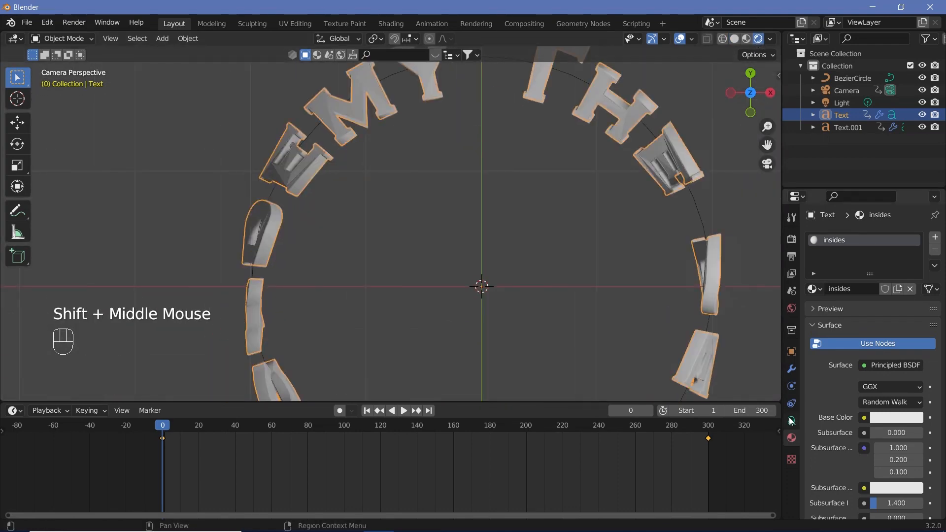
{"action": "scroll", "coordinate": [826, 420], "scroll_direction": "down", "scroll_amount": 2}
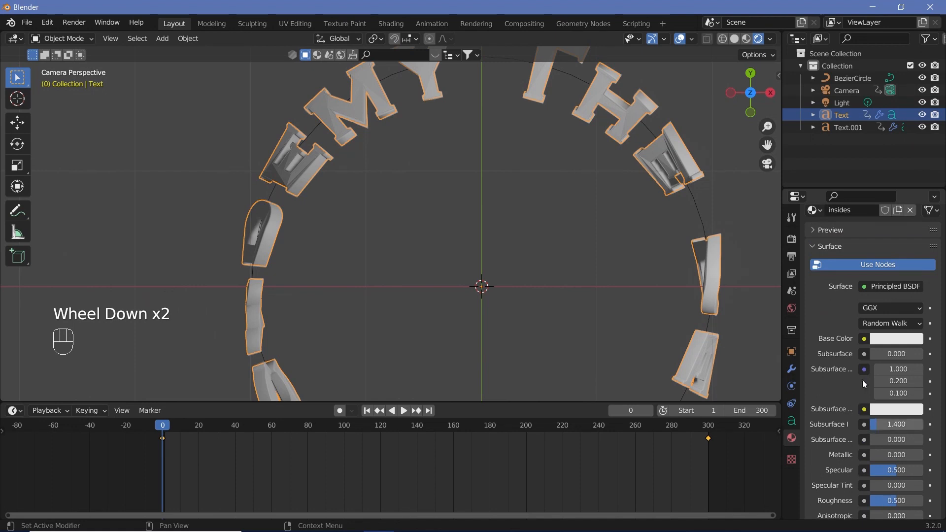
{"action": "left_click", "coordinate": [882, 339]}
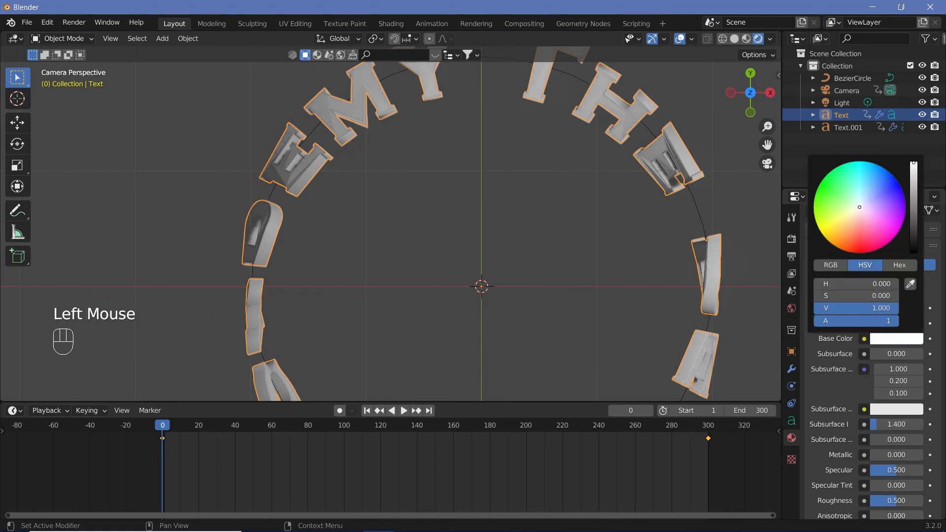
{"action": "scroll", "coordinate": [835, 441], "scroll_direction": "down", "scroll_amount": 2}
{"action": "left_click_drag", "start_coordinate": [882, 416], "coordinate": [921, 416]}
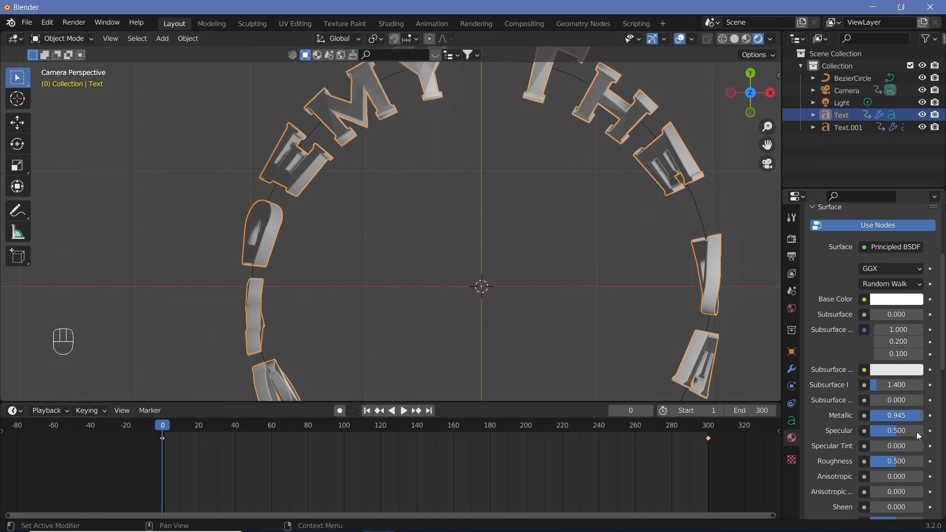
{"action": "left_click_drag", "start_coordinate": [902, 462], "coordinate": [882, 462]}
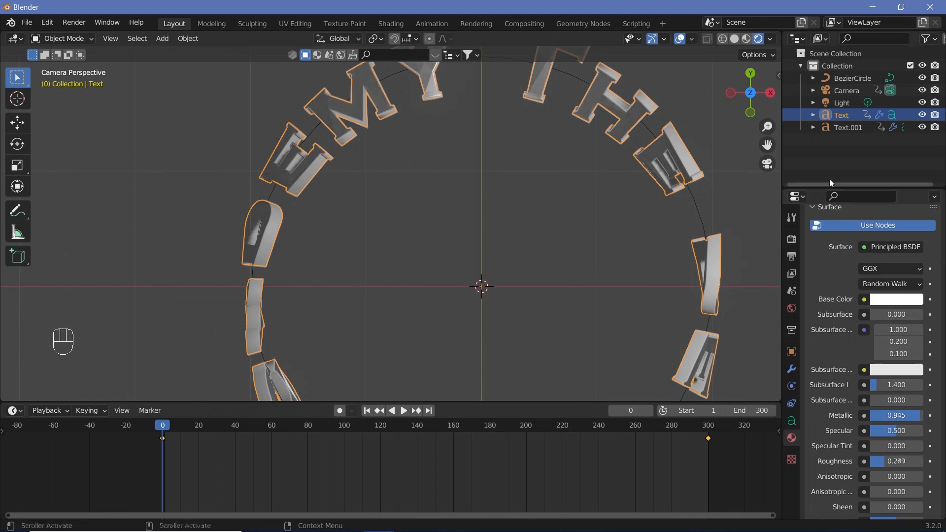
Give the duplicate text's outsides material a golden yellow base color (H 0.133, S 0.901, V 0.8), Metallic 0.881 and Roughness 0.344.
{"action": "left_click", "coordinate": [832, 130]}
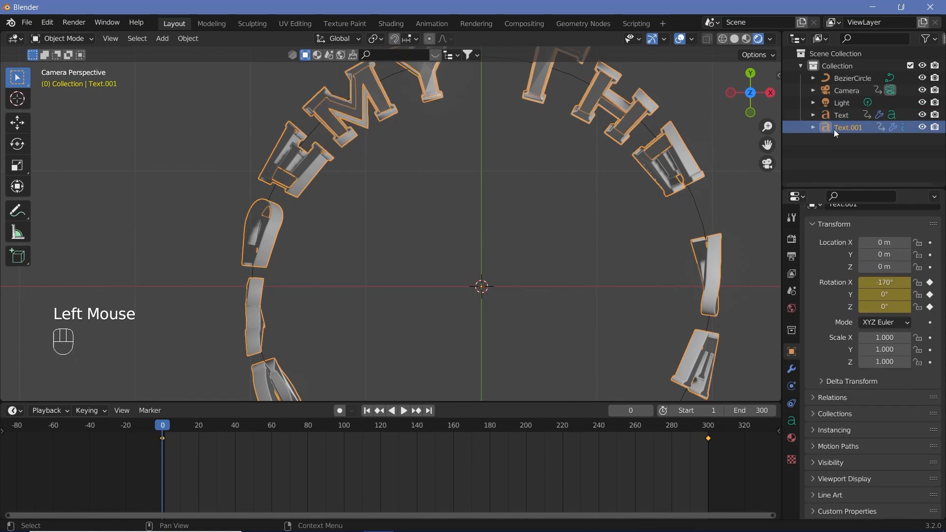
{"action": "left_click", "coordinate": [792, 437]}
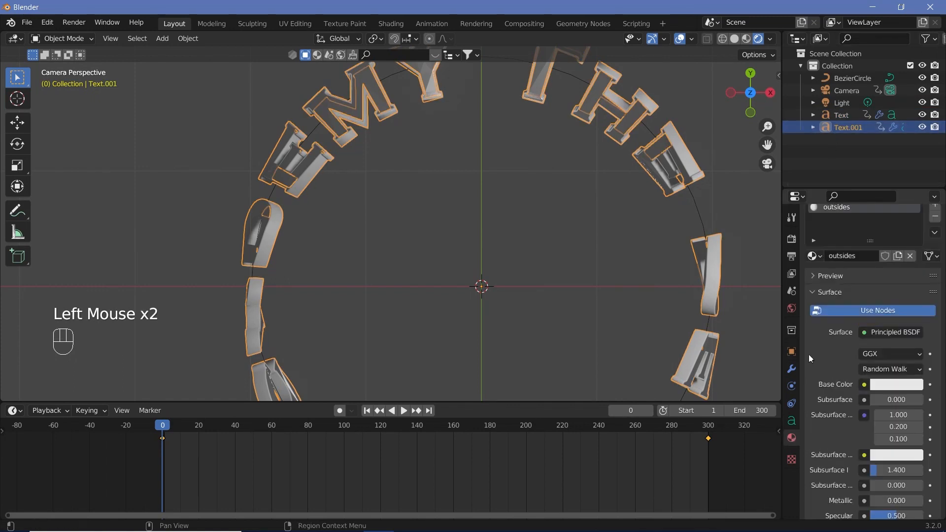
{"action": "left_click", "coordinate": [887, 384]}
{"action": "left_click_drag", "start_coordinate": [843, 272], "coordinate": [836, 271]}
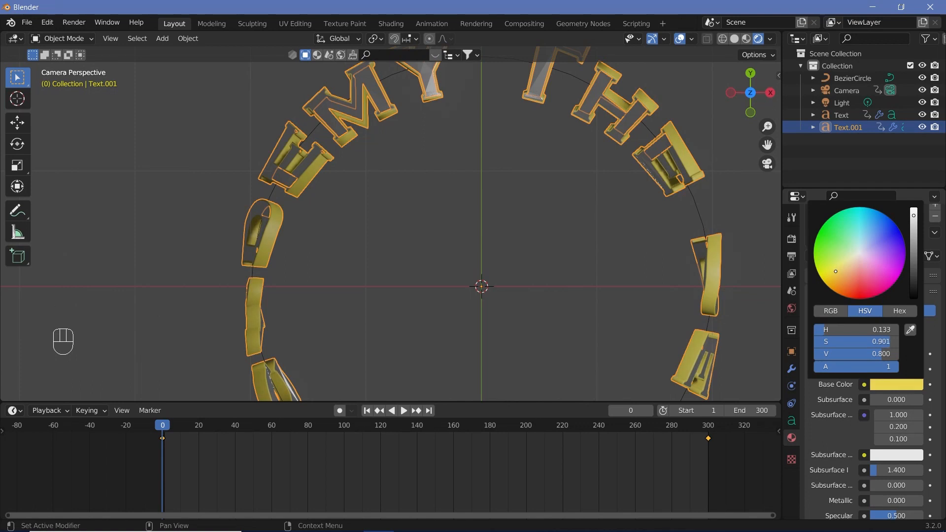
{"action": "scroll", "coordinate": [870, 473], "scroll_direction": "down", "scroll_amount": 2}
{"action": "left_click_drag", "start_coordinate": [880, 461], "coordinate": [918, 461]}
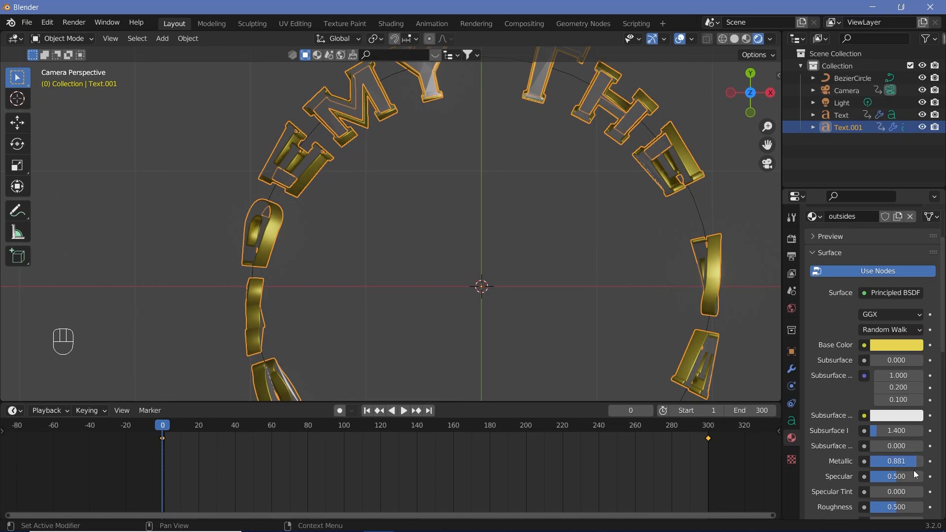
{"action": "left_click_drag", "start_coordinate": [899, 507], "coordinate": [889, 507]}
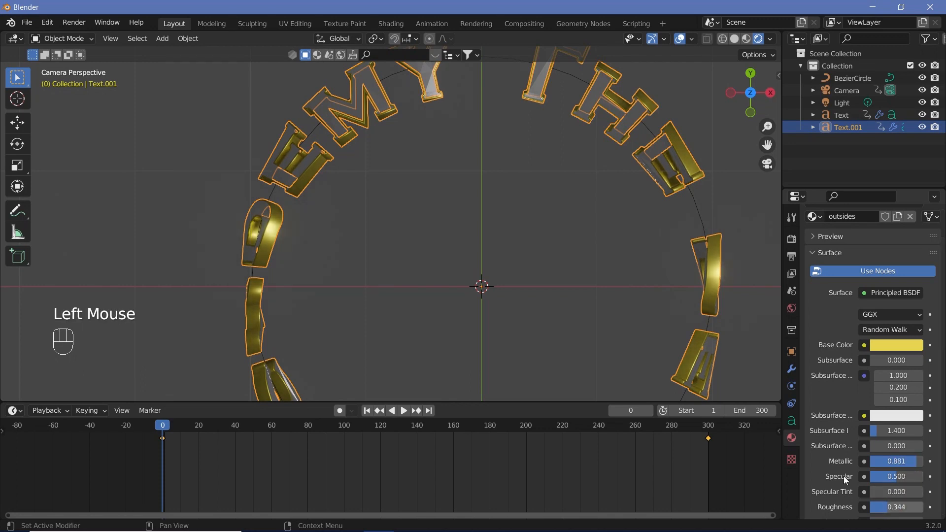
Play the animation up to frame 22 and hide the viewport overlays to review the two-tone letters in the camera frame.
{"action": "scroll", "coordinate": [511, 271], "scroll_direction": "down", "scroll_amount": 3}
{"action": "middle_click_drag", "start_coordinate": [501, 261], "coordinate": [496, 238], "text": "shift"}
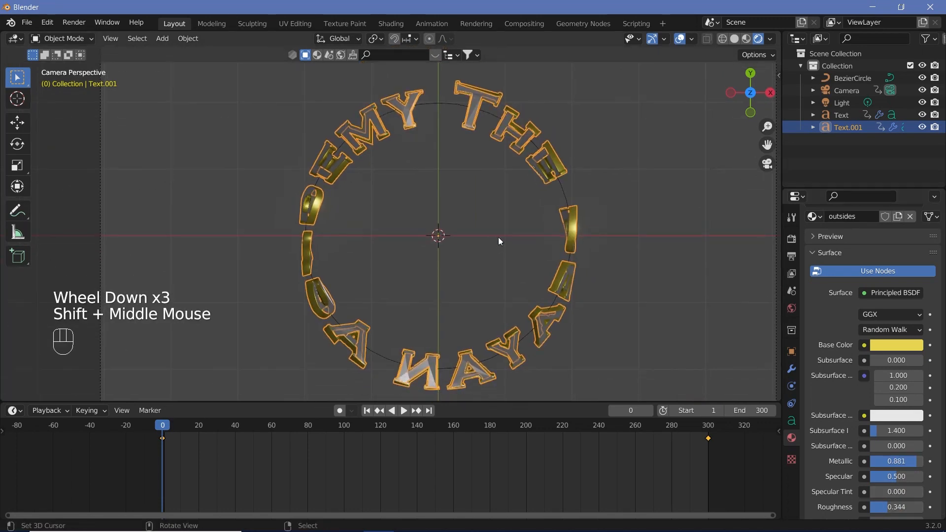
{"action": "key", "text": "shift+space"}
{"action": "key", "text": "shift+space"}
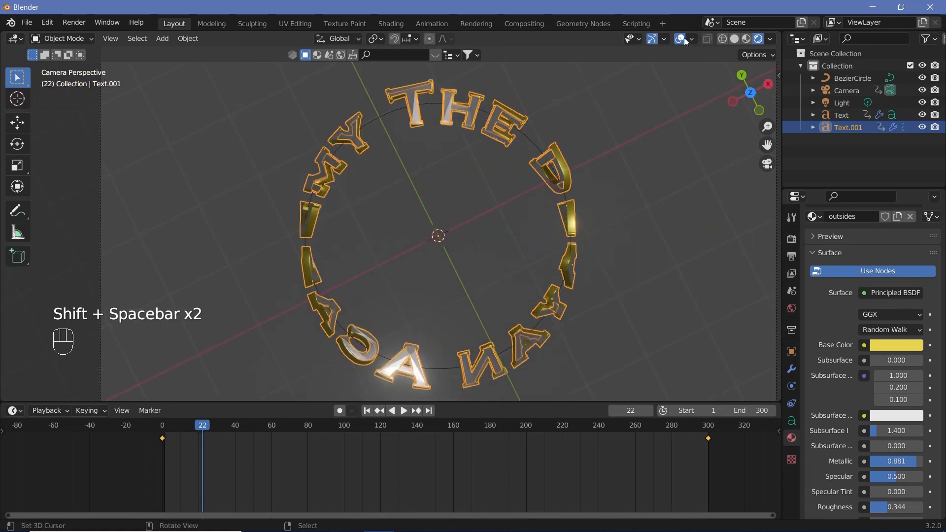
{"action": "left_click", "coordinate": [681, 38]}
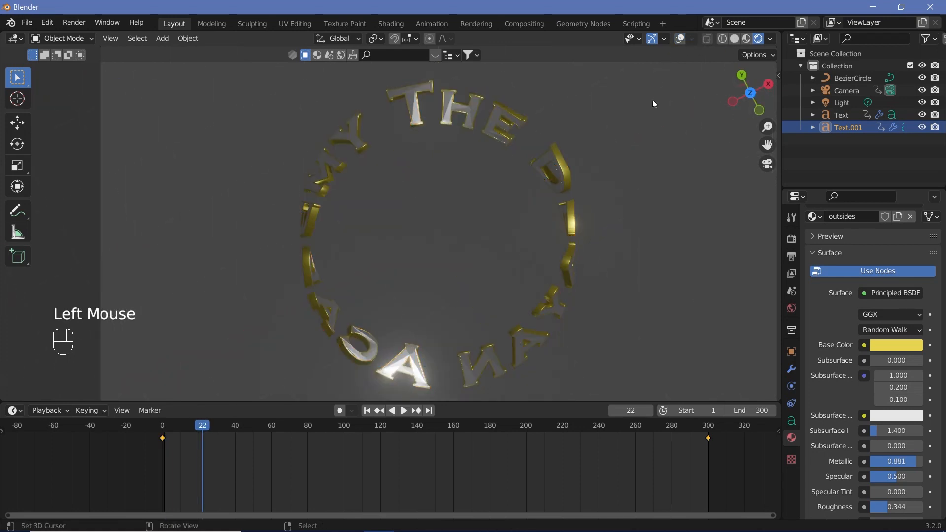
{"action": "scroll", "coordinate": [471, 206], "scroll_direction": "down", "scroll_amount": 2}
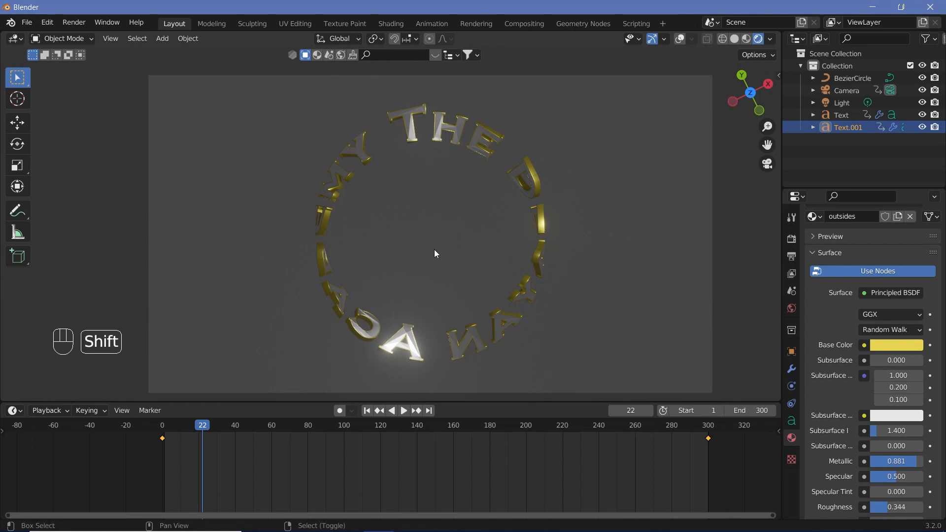
Add a mesh plane and scale it up until it fills the whole camera frame.
{"action": "key", "text": "shift+a"}
{"action": "mouse_move", "coordinate": [433, 249]}
{"action": "mouse_move", "coordinate": [395, 238]}
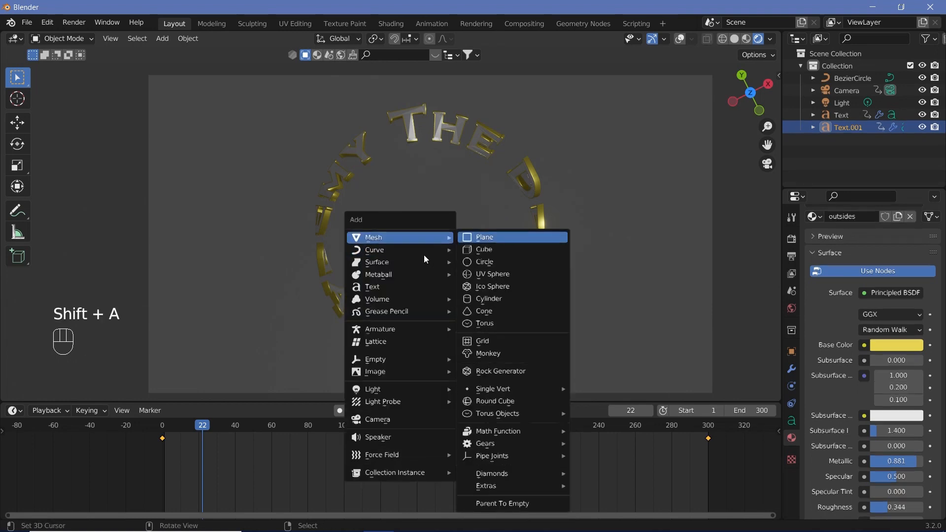
{"action": "left_click", "coordinate": [508, 236]}
{"action": "key", "text": "s"}
{"action": "left_click", "coordinate": [737, 295]}
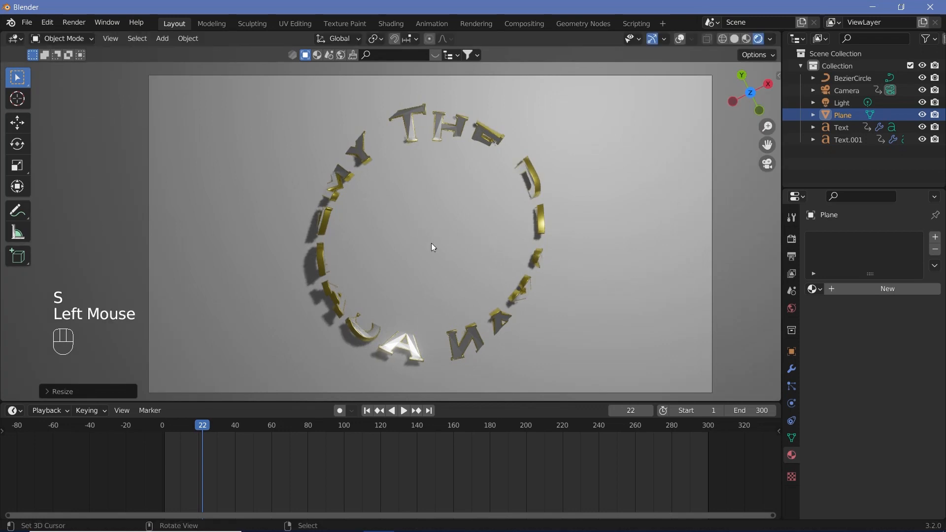
Move the plane down along the Z axis so it sits behind the text ring as a backdrop.
{"action": "key", "text": "g"}
{"action": "key", "text": "z"}
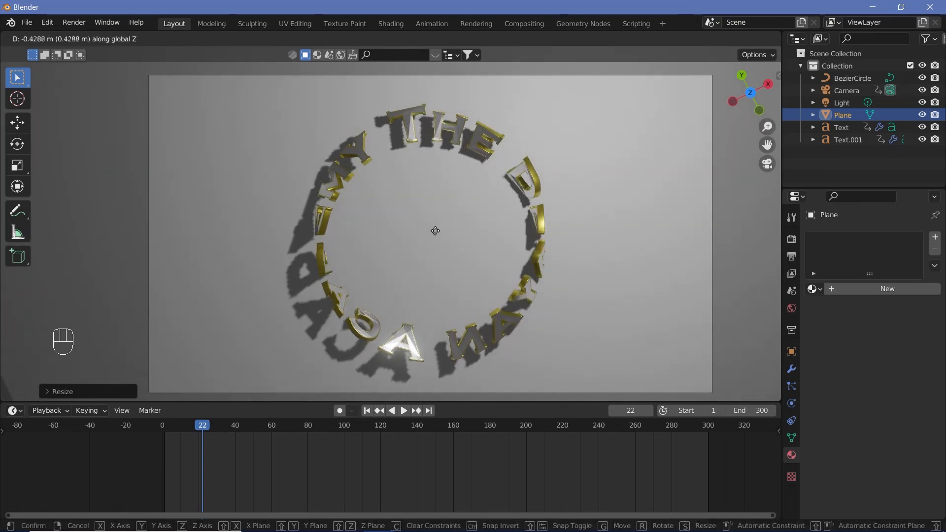
{"action": "left_click", "coordinate": [435, 230]}
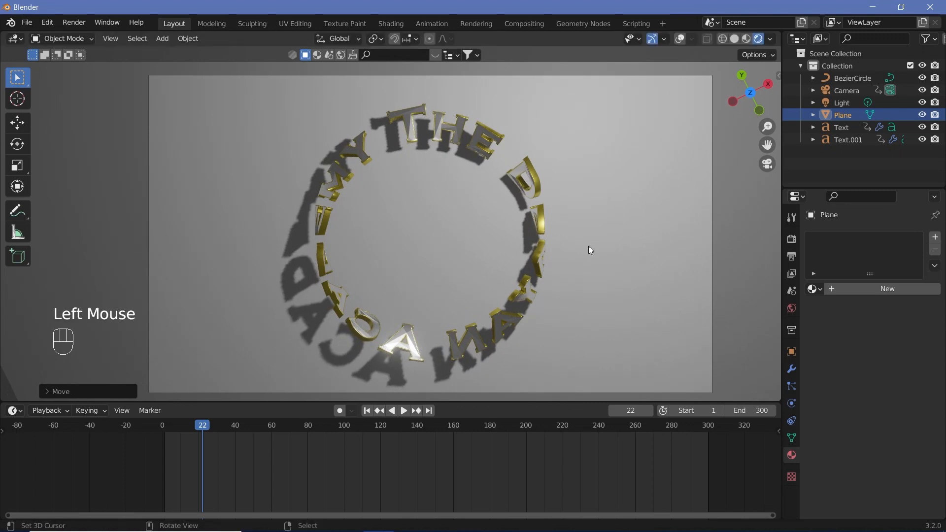
Set Shadow Mode to None on both the outsides and insides materials, and play the animation briefly to check the backdrop.
{"action": "right_click", "coordinate": [341, 304]}
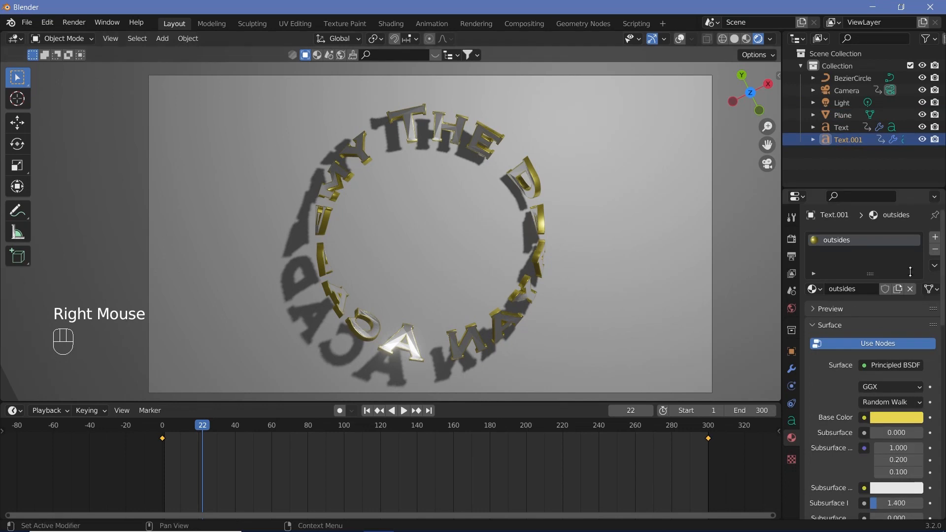
{"action": "left_click_drag", "start_coordinate": [943, 232], "coordinate": [943, 409]}
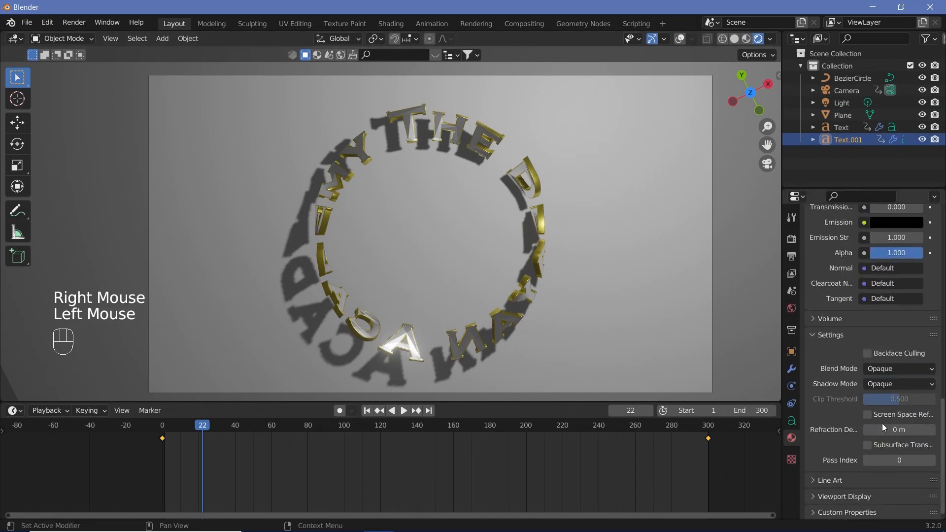
{"action": "left_click", "coordinate": [886, 385]}
{"action": "left_click", "coordinate": [890, 398]}
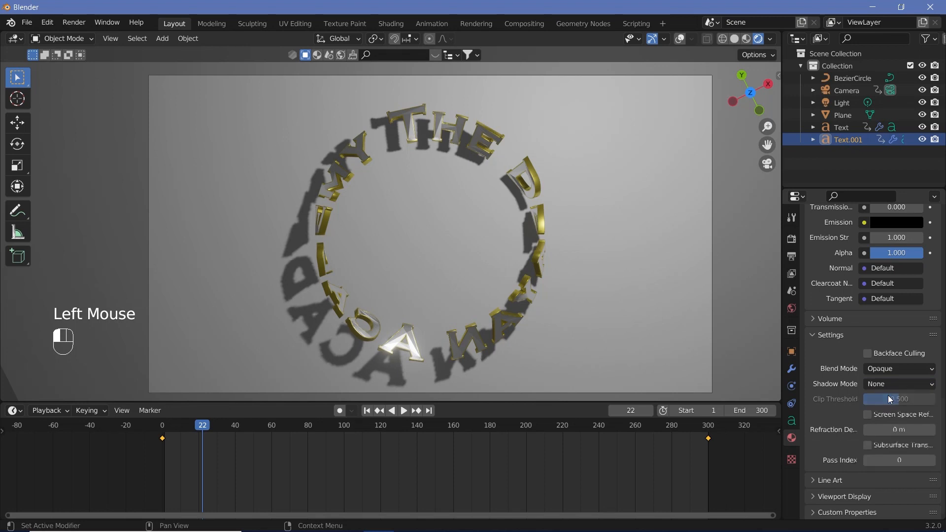
{"action": "left_click", "coordinate": [840, 128]}
{"action": "left_click", "coordinate": [914, 384]}
{"action": "left_click", "coordinate": [910, 398]}
{"action": "key", "text": "shift+space"}
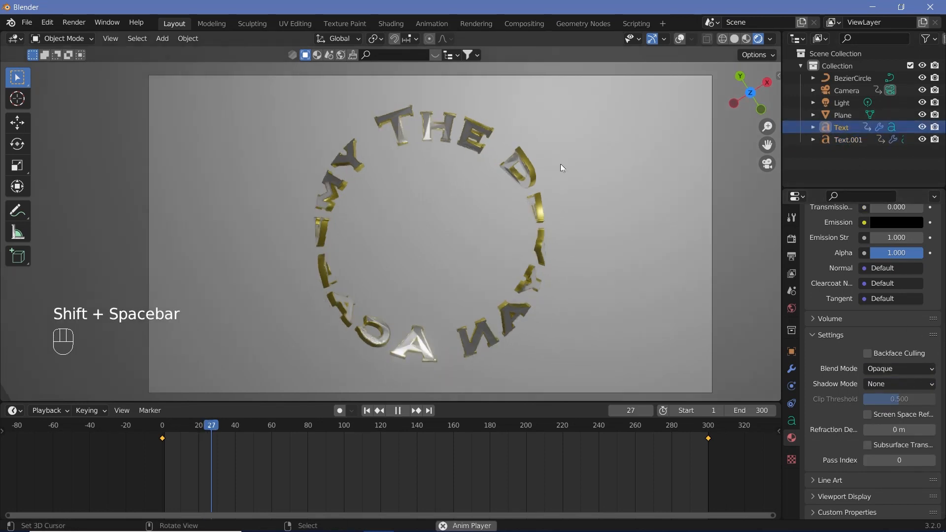
{"action": "key", "text": "shift+space"}
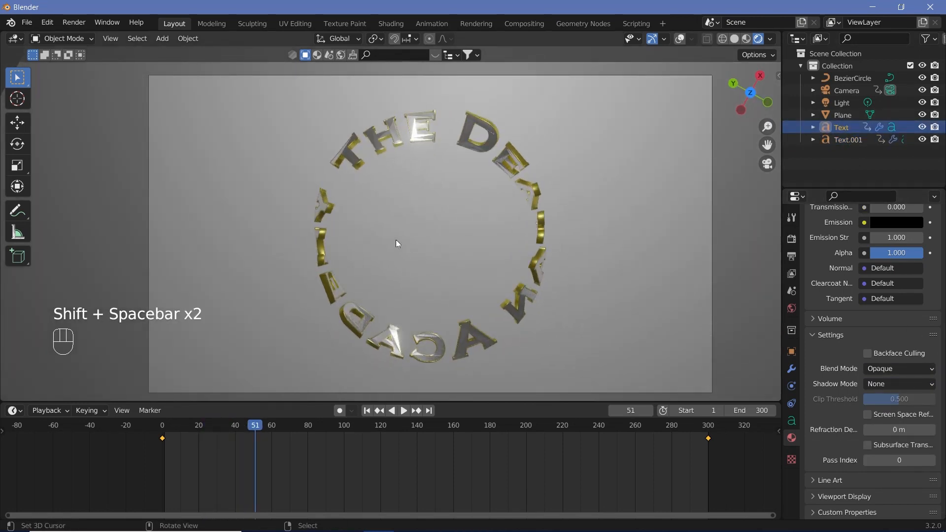
Create a new material on the backdrop plane and darken its base color to near black.
{"action": "right_click", "coordinate": [450, 232]}
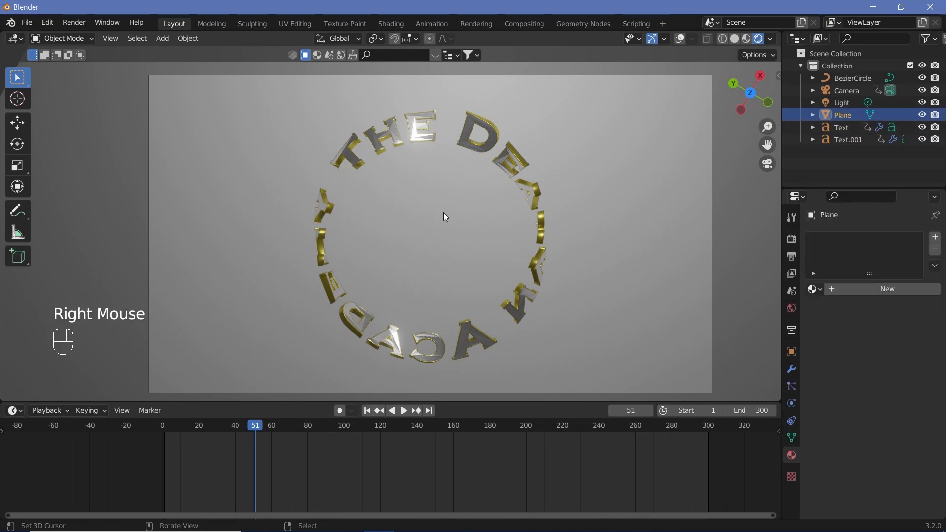
{"action": "left_click", "coordinate": [870, 289]}
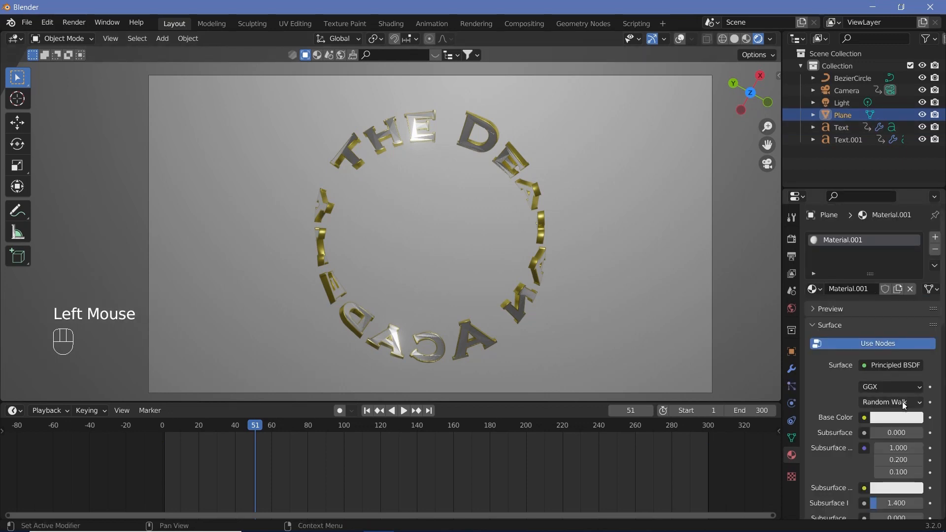
{"action": "left_click", "coordinate": [898, 417]}
{"action": "left_click_drag", "start_coordinate": [914, 324], "coordinate": [914, 328]}
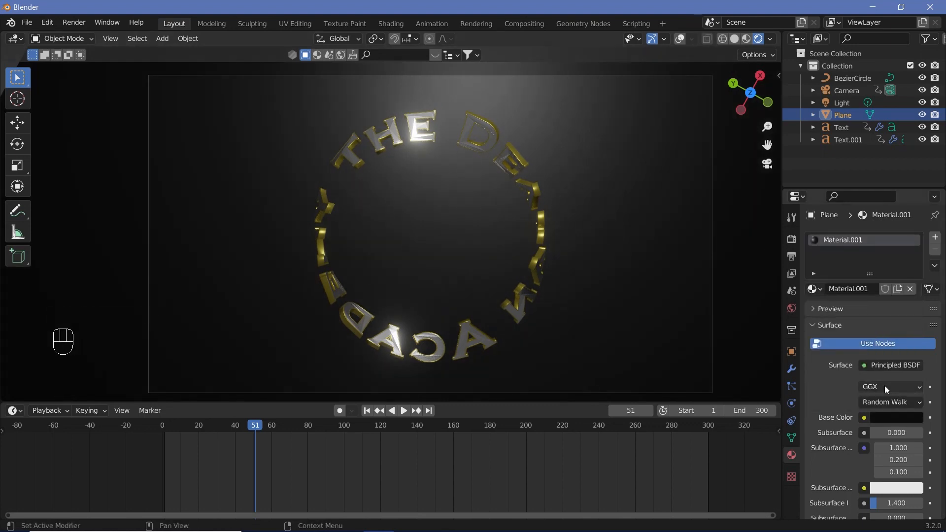
Change the backdrop plane's base color to a very dark navy blue.
{"action": "left_click", "coordinate": [888, 417]}
{"action": "left_click_drag", "start_coordinate": [861, 287], "coordinate": [883, 275]}
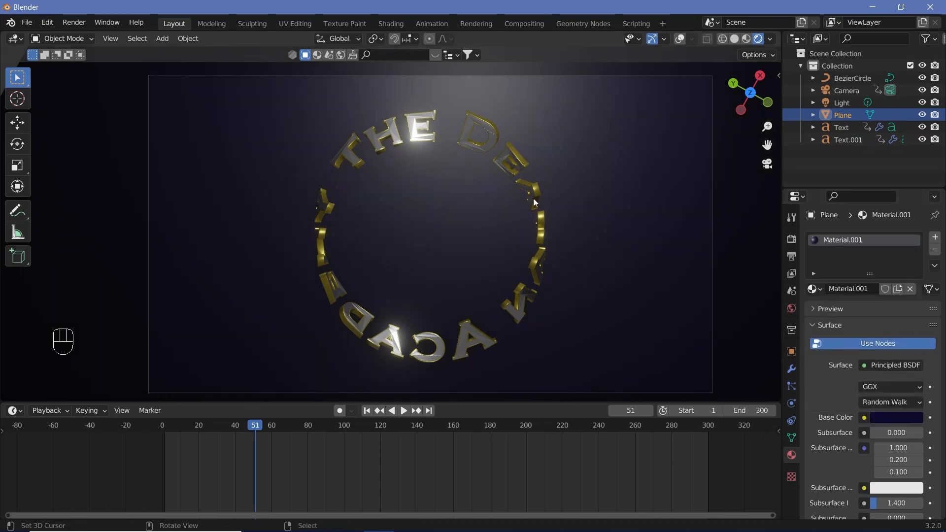
Reset the point light's location to the origin and raise it about 6.4 m along the Z axis.
{"action": "left_click", "coordinate": [842, 103]}
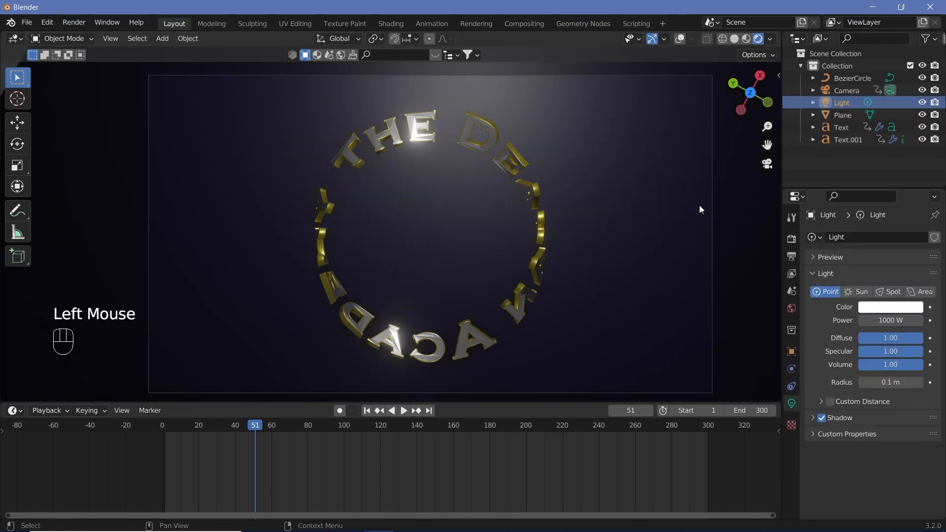
{"action": "key", "text": "alt+g"}
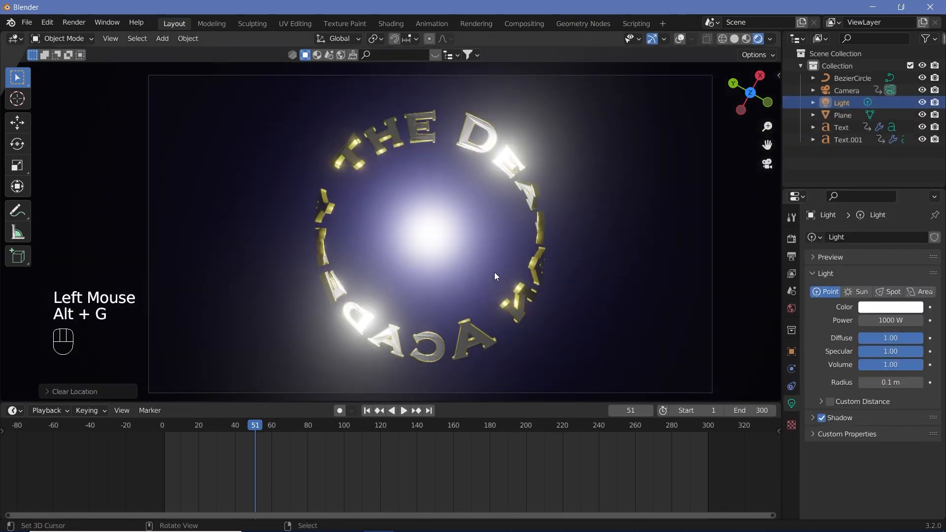
{"action": "key", "text": "g"}
{"action": "key", "text": "z"}
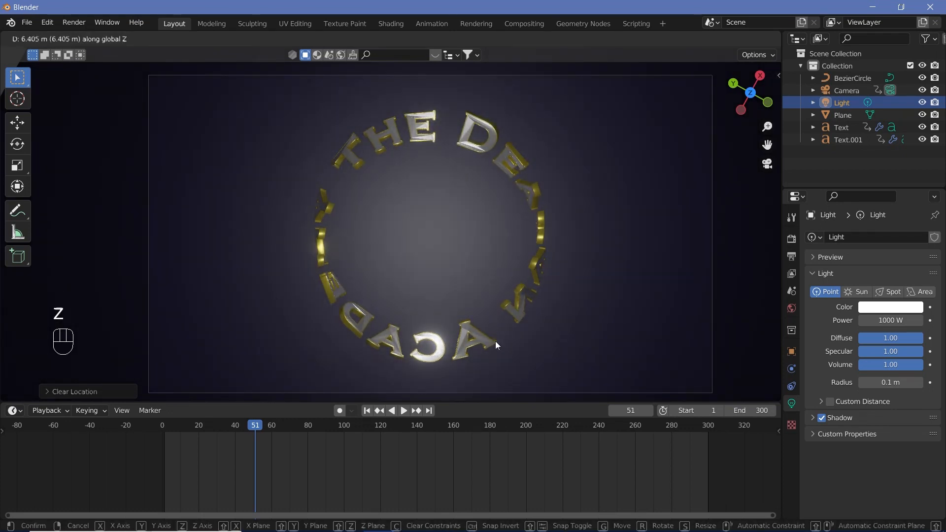
{"action": "left_click", "coordinate": [498, 345]}
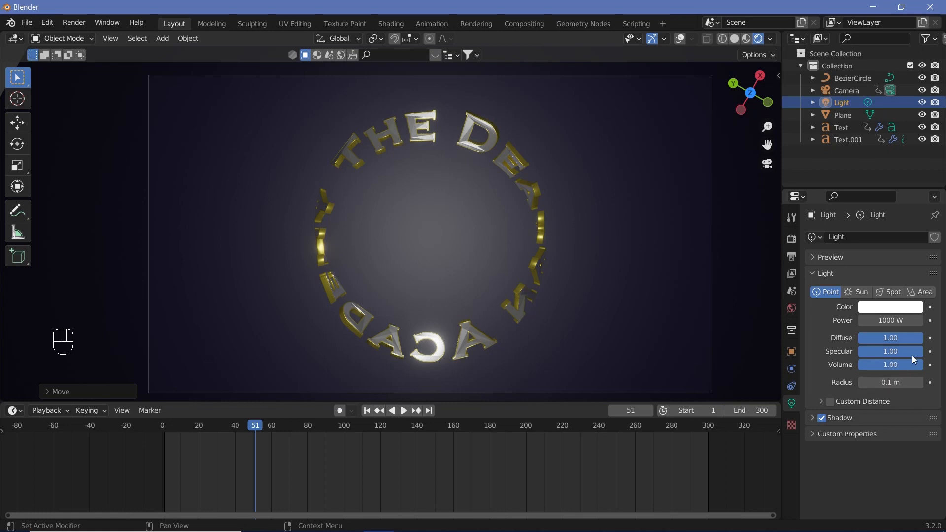
Lower the point light's Specular to 0.26 and play the animation briefly to check the highlights.
{"action": "left_click_drag", "start_coordinate": [912, 356], "coordinate": [875, 351]}
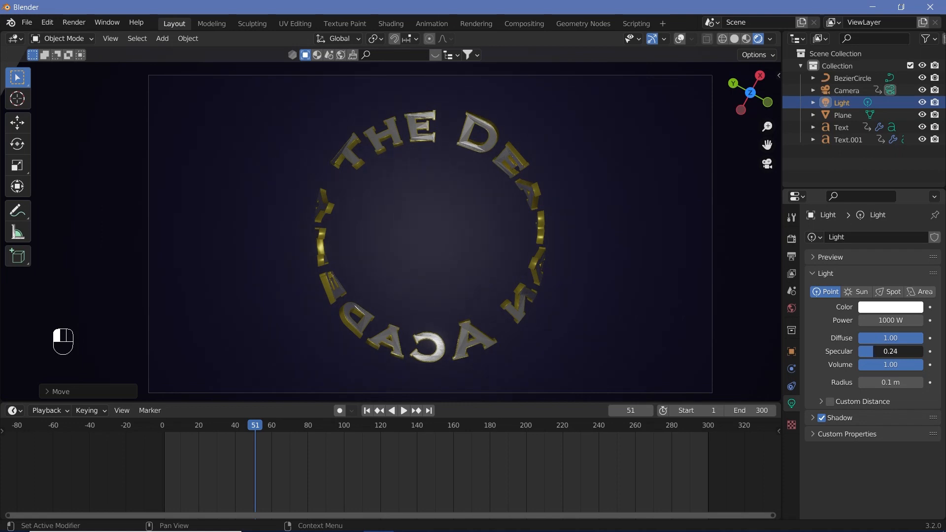
{"action": "key", "text": "shift+space"}
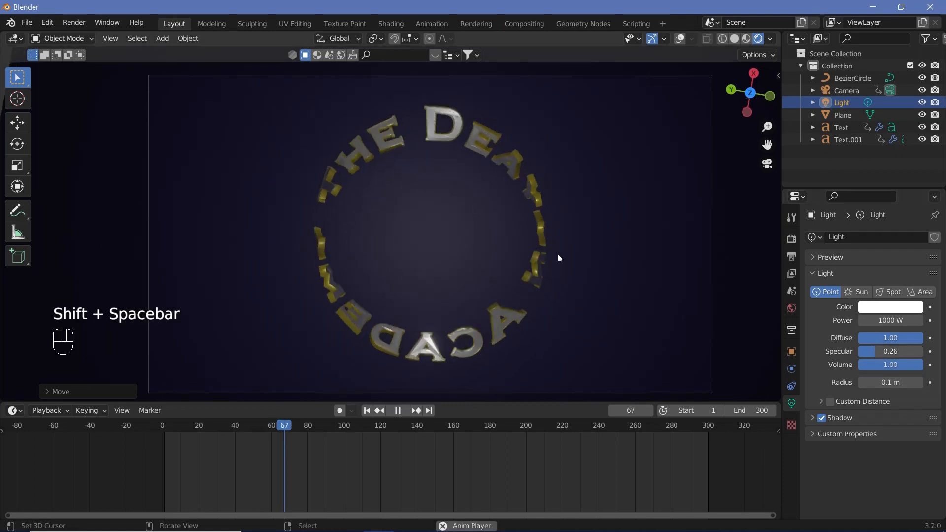
{"action": "key", "text": "shift+space"}
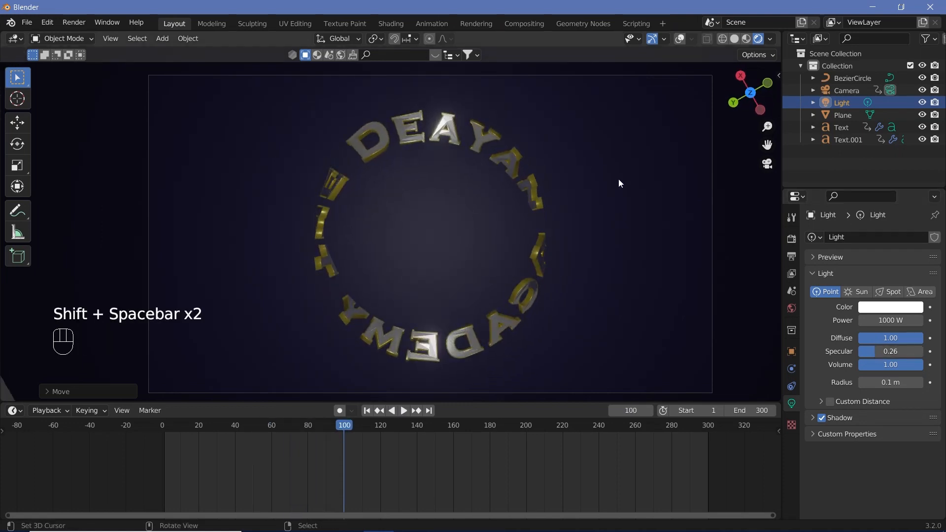
Show the viewport overlays, open the inner silver text for editing, and turn off its Twist modifier's edit-mode display.
{"action": "right_click", "coordinate": [620, 191]}
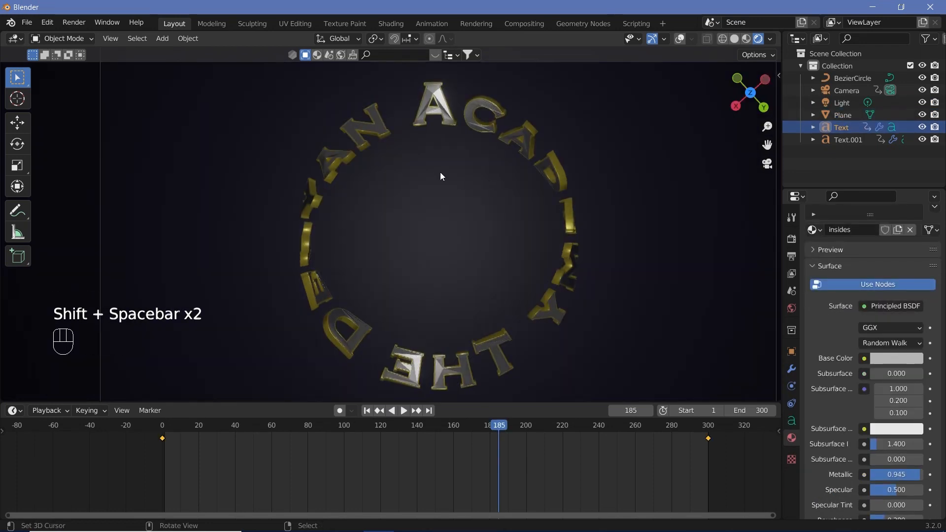
{"action": "scroll", "coordinate": [440, 172], "scroll_direction": "down", "scroll_amount": 2}
{"action": "scroll", "coordinate": [435, 183], "scroll_direction": "up", "scroll_amount": 1}
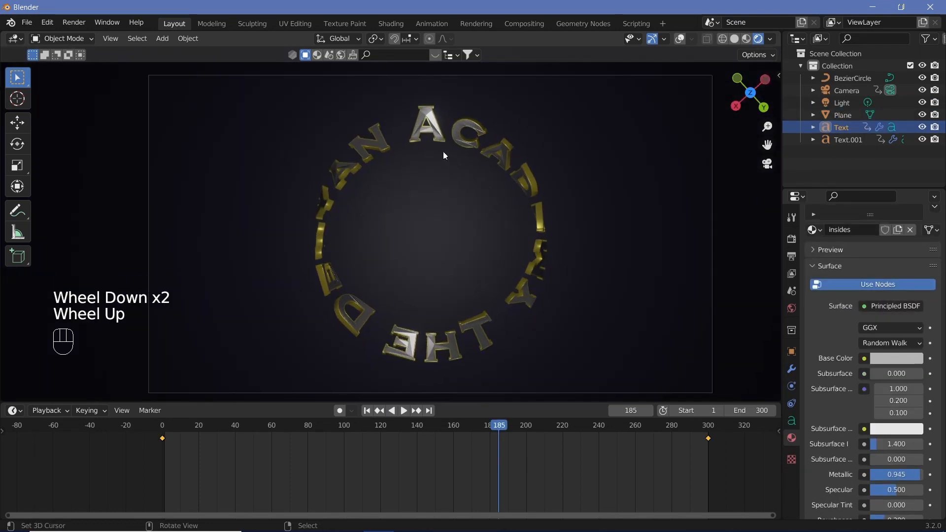
{"action": "left_click", "coordinate": [677, 43]}
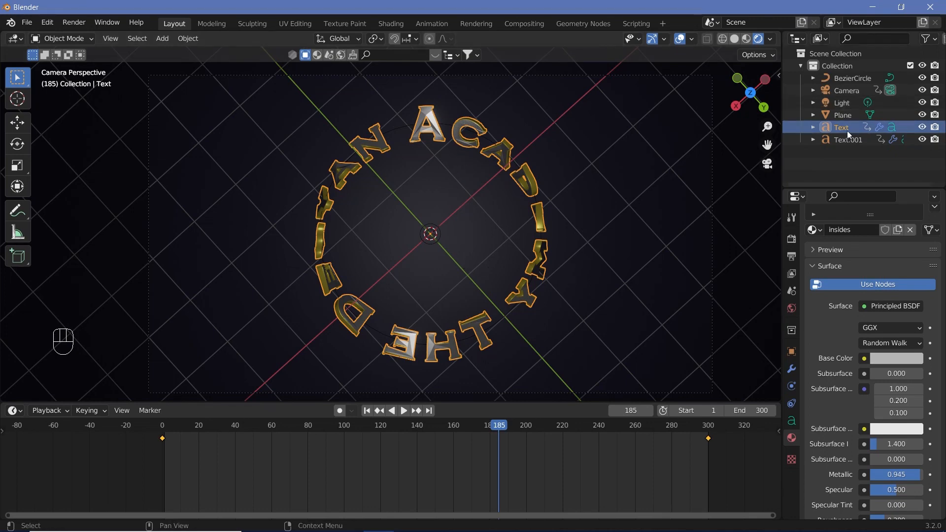
{"action": "key", "text": "Tab"}
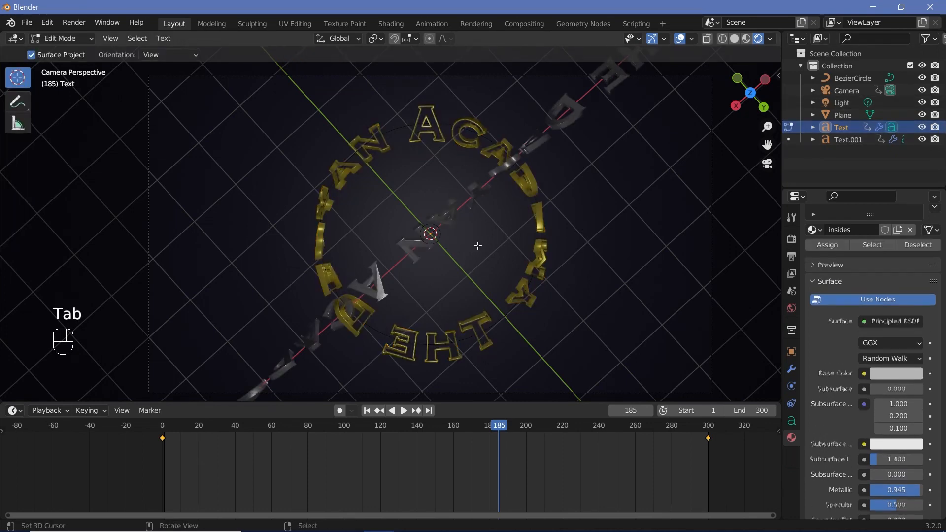
{"action": "key", "text": "KP_0"}
{"action": "scroll", "coordinate": [478, 245], "scroll_direction": "up", "scroll_amount": 2}
{"action": "middle_click_drag", "start_coordinate": [478, 245], "coordinate": [464, 267], "text": "shift"}
{"action": "middle_click_drag", "start_coordinate": [463, 266], "coordinate": [473, 212]}
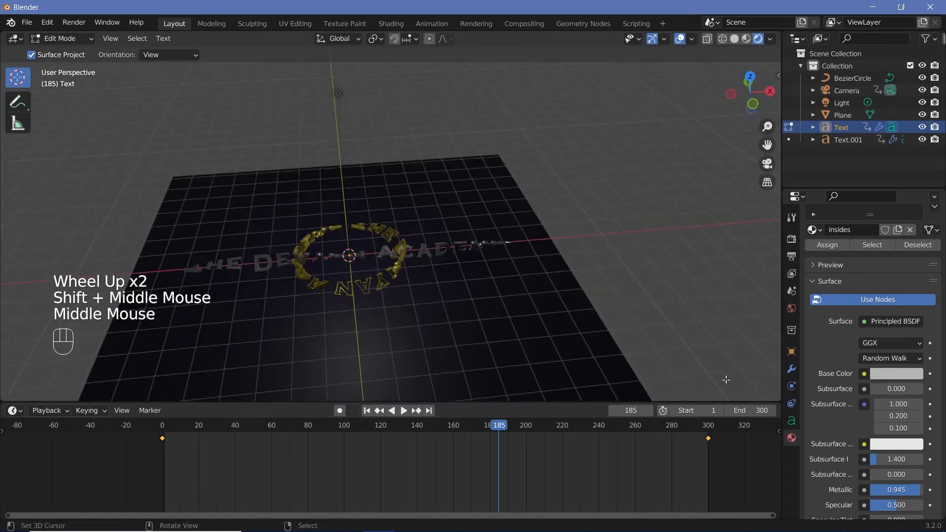
{"action": "left_click", "coordinate": [793, 370]}
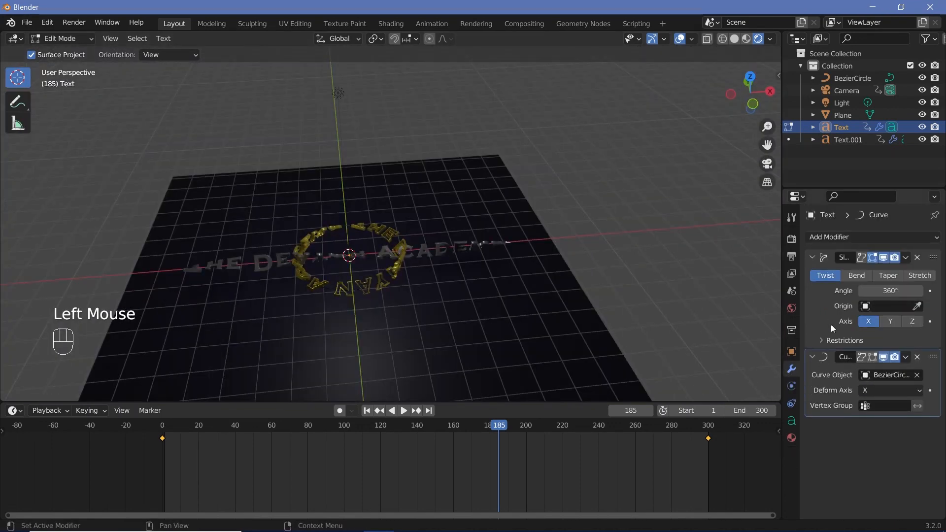
{"action": "left_click", "coordinate": [873, 258]}
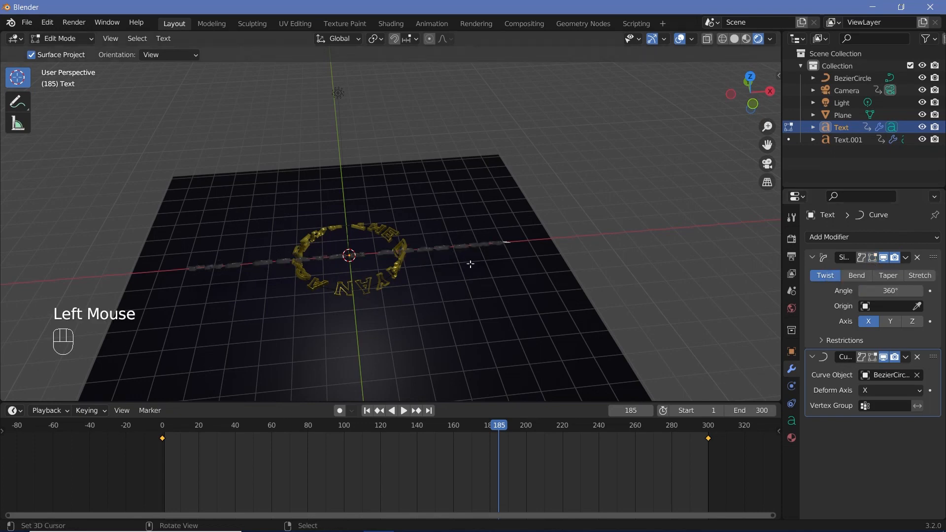
Append "and Studios" to the end of the inner silver text and return to Object Mode.
{"action": "mouse_move", "coordinate": [469, 301]}
{"action": "middle_mouse_down"}
{"action": "mouse_move", "coordinate": [472, 316]}
{"action": "mouse_move", "coordinate": [458, 330]}
{"action": "mouse_move", "coordinate": [487, 308]}
{"action": "mouse_move", "coordinate": [468, 291]}
{"action": "middle_mouse_up"}
{"action": "scroll", "coordinate": [458, 330], "scroll_direction": "up", "scroll_amount": 3}
{"action": "type", "text": "AND "}
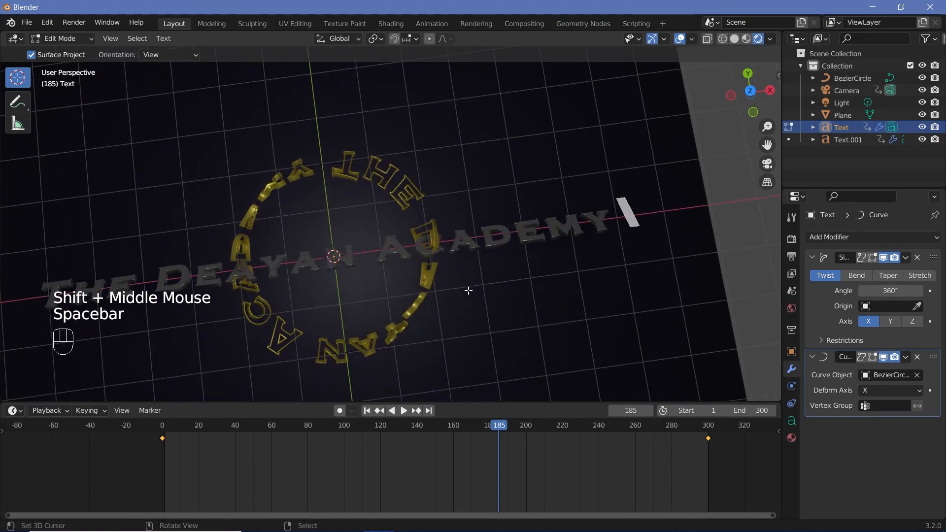
{"action": "type", "text": "STUD"}
{"action": "key", "text": "Tab"}
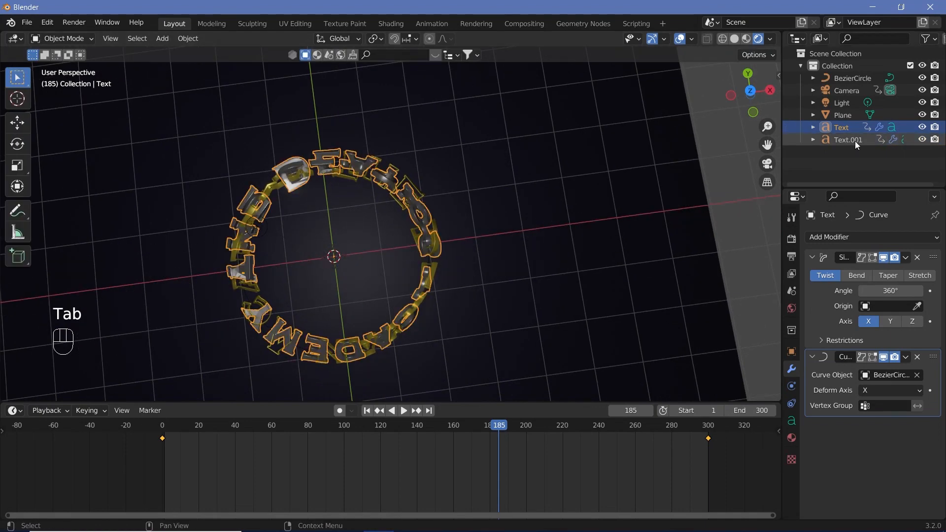
Append the same "and Studios" wording to the gold rim text, Text.001, and return to Object Mode.
{"action": "left_click", "coordinate": [856, 141]}
{"action": "key", "text": "Tab"}
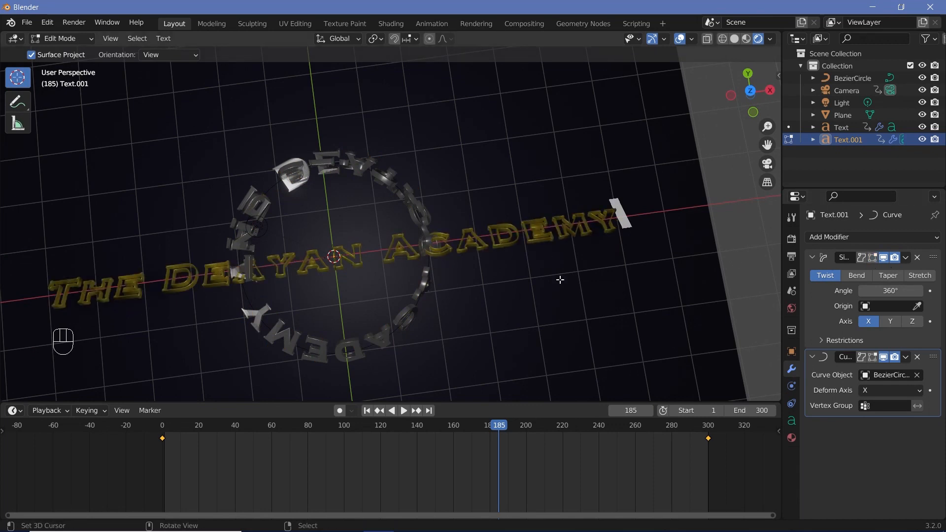
{"action": "type", "text": "AND"}
{"action": "key", "text": "BackSpace"}
{"action": "key", "text": "BackSpace"}
{"action": "key", "text": "BackSpace"}
{"action": "key", "text": "BackSpace"}
{"action": "key", "text": "BackSpace"}
{"action": "type", "text": "AND S"}
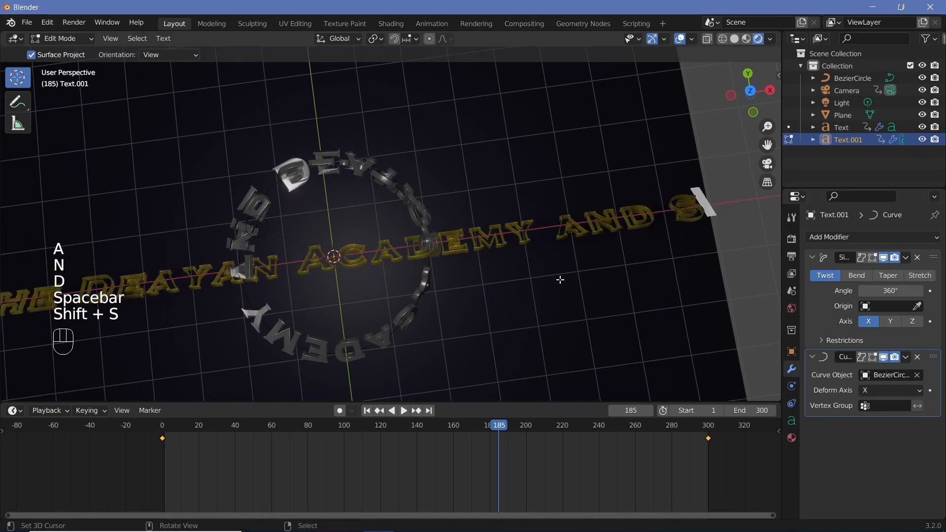
{"action": "key", "text": "Tab"}
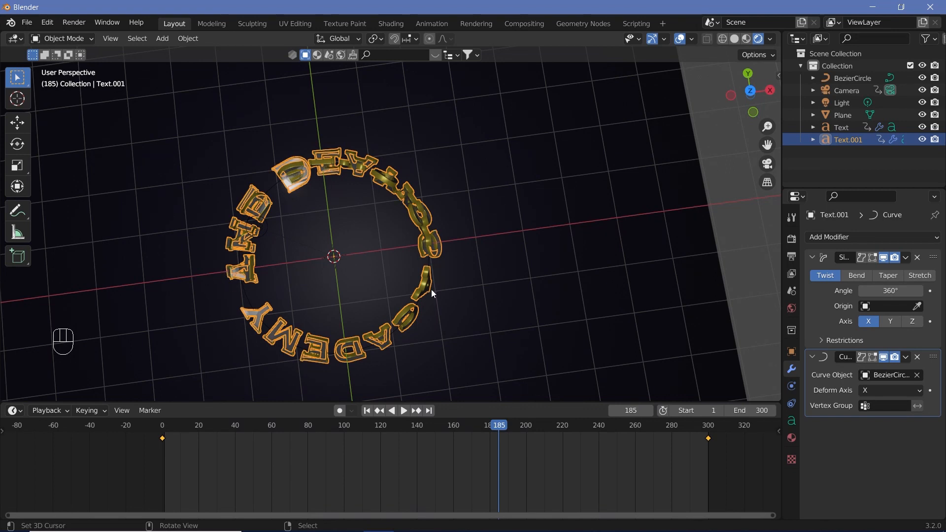
Scale up the Bezier circle until the lengthened text fits around it without overlapping.
{"action": "right_click", "coordinate": [430, 263]}
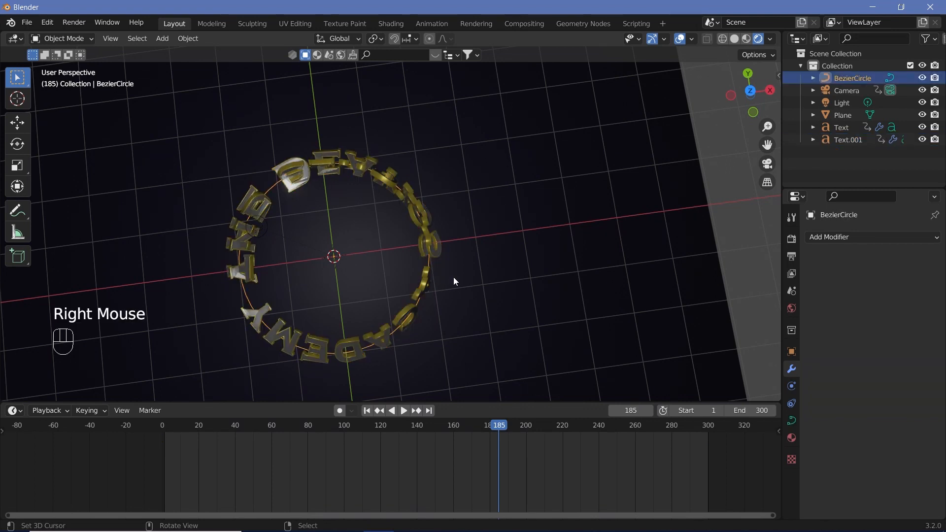
{"action": "key", "text": "s"}
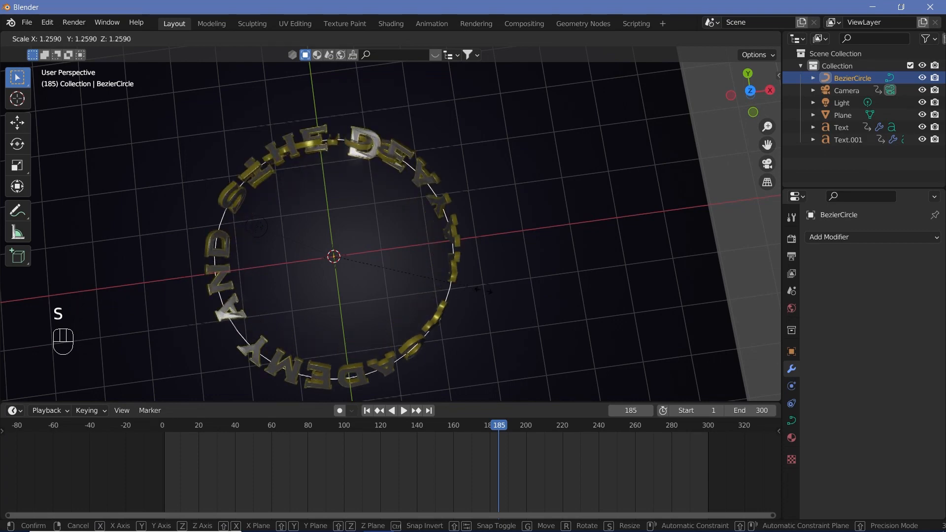
{"action": "left_click", "coordinate": [433, 246]}
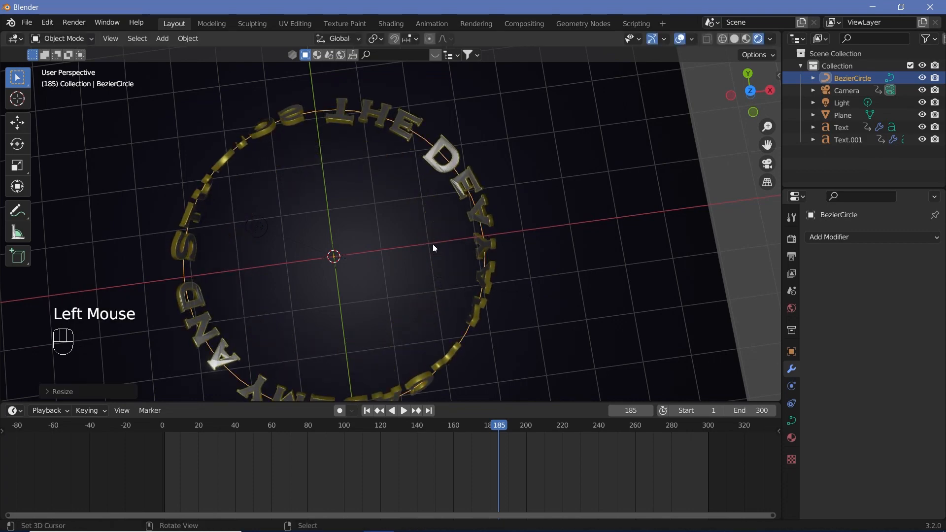
Raise the camera about 4.5 m along the Z axis so the enlarged text ring fits inside the frame.
{"action": "key", "text": "KP_0"}
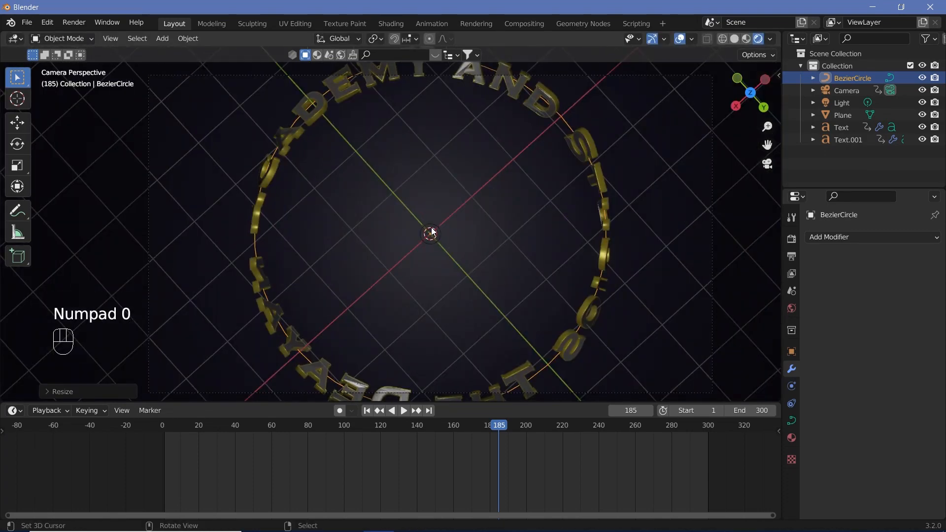
{"action": "scroll", "coordinate": [432, 231], "scroll_direction": "down", "scroll_amount": 1}
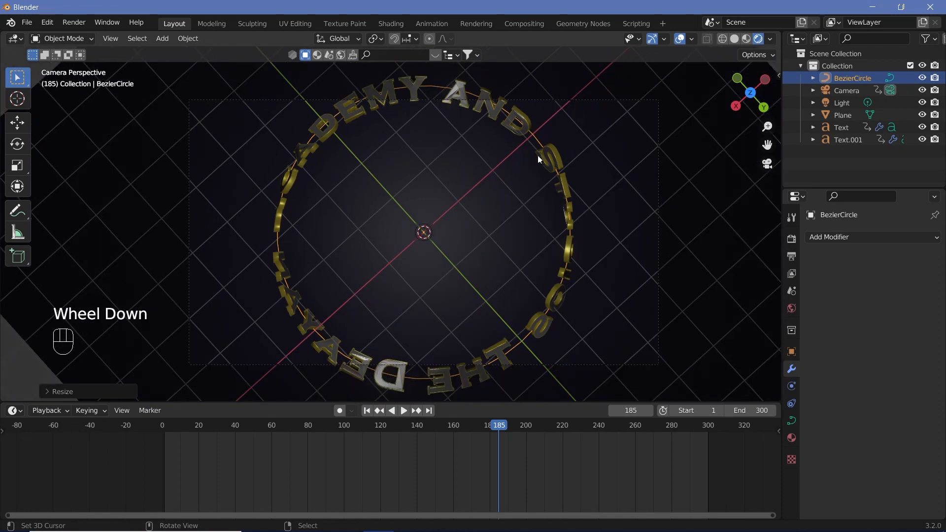
{"action": "right_click", "coordinate": [658, 179]}
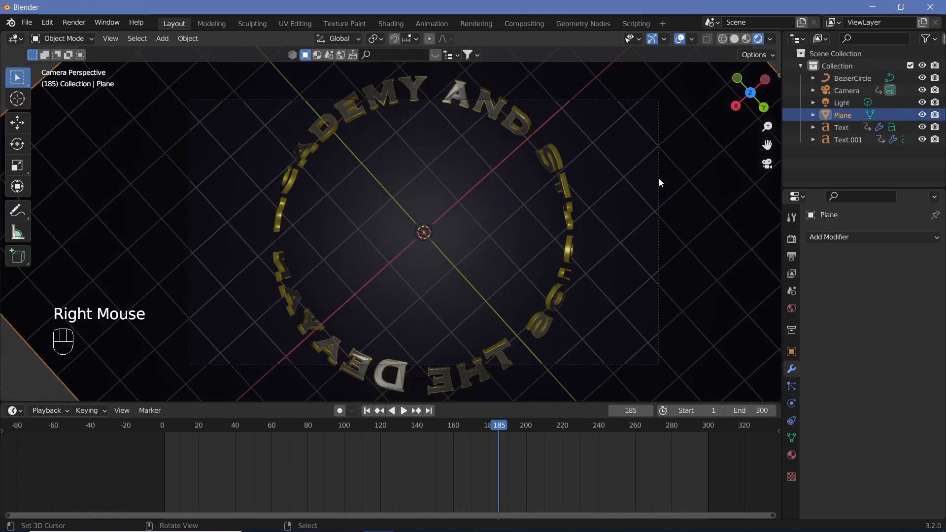
{"action": "left_click", "coordinate": [839, 90]}
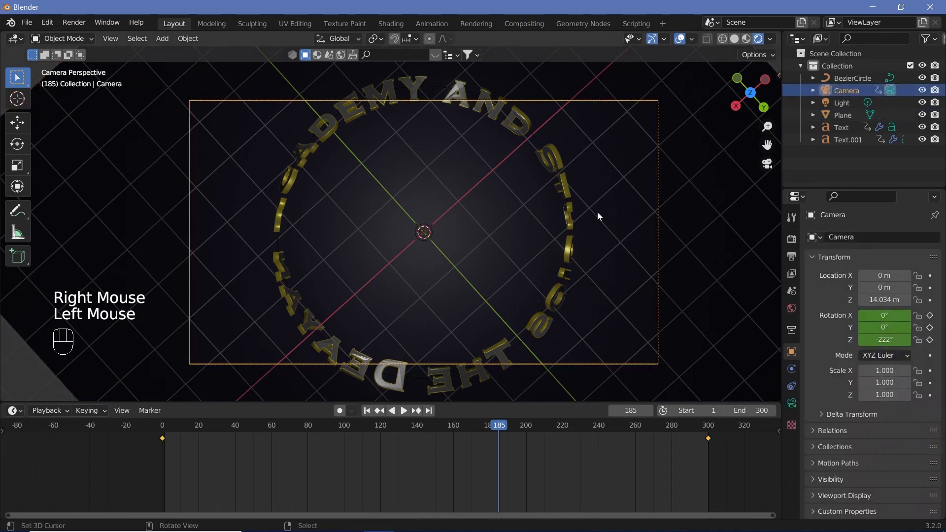
{"action": "key", "text": "g"}
{"action": "key", "text": "z"}
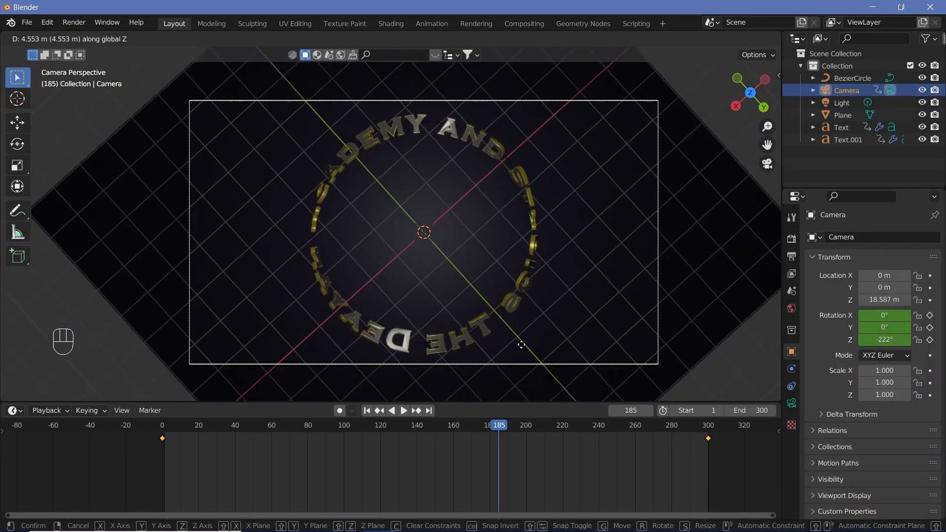
{"action": "left_click", "coordinate": [521, 344]}
Play the animation through the camera to check the enlarged ring, and select the inner text.
{"action": "key", "text": "shift+space"}
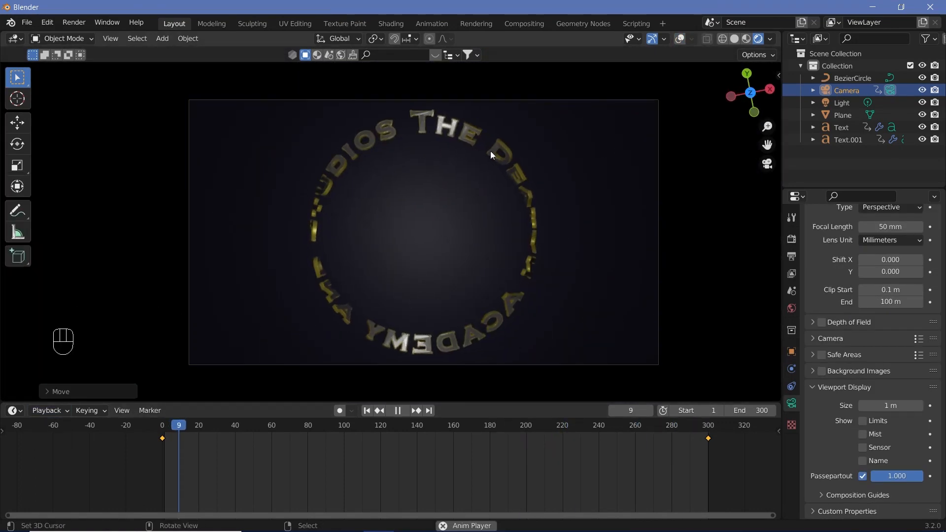
{"action": "key", "text": "shift+space"}
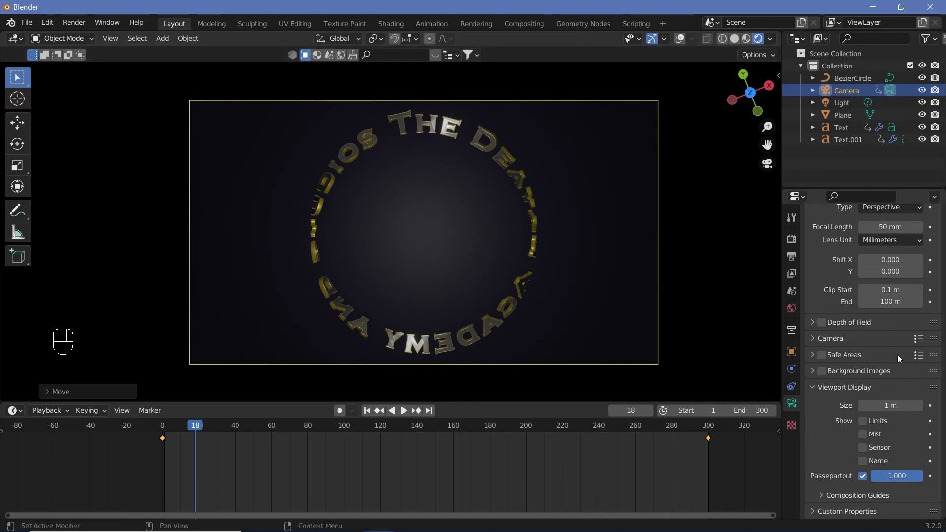
{"action": "right_click", "coordinate": [477, 140]}
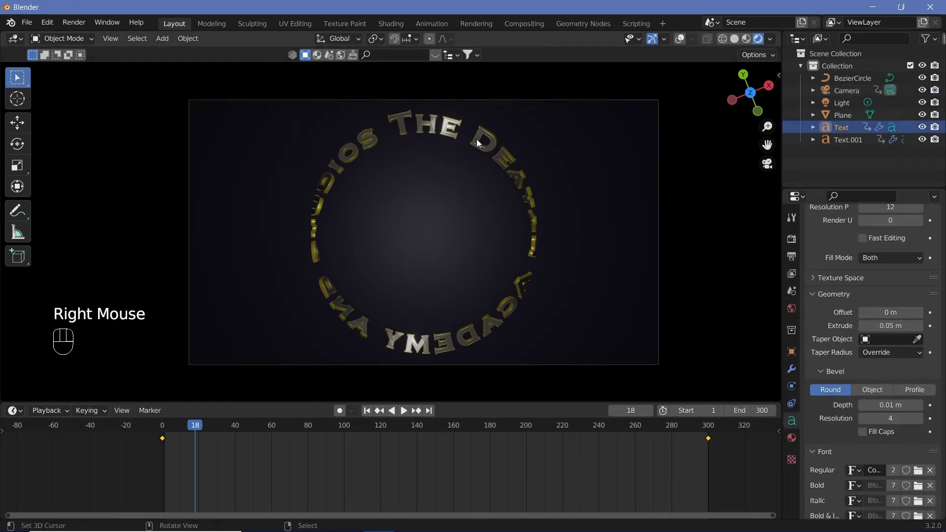
{"action": "scroll", "coordinate": [833, 318], "scroll_direction": "up", "scroll_amount": 2}
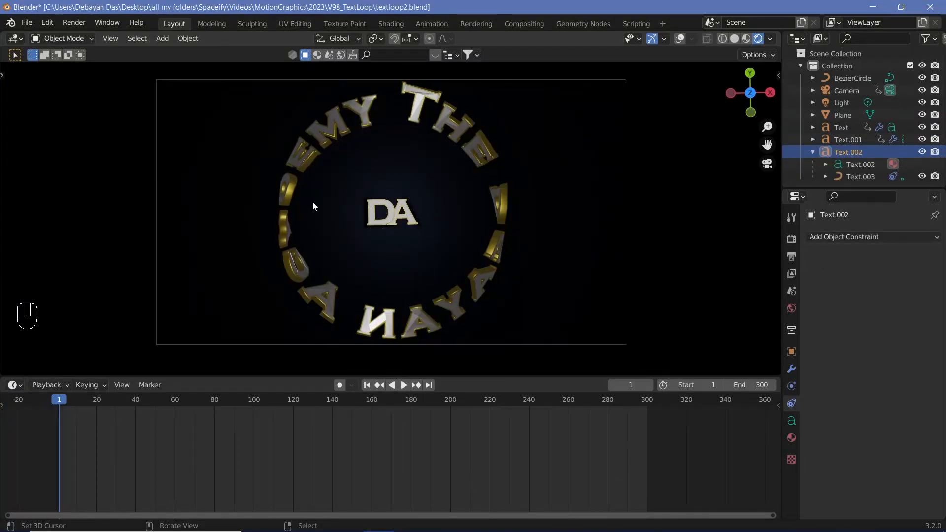
Play and stop the animation of the textloop2.blend variant with the "DA" lettering in the ring's center.
{"action": "key", "text": "shift+space"}
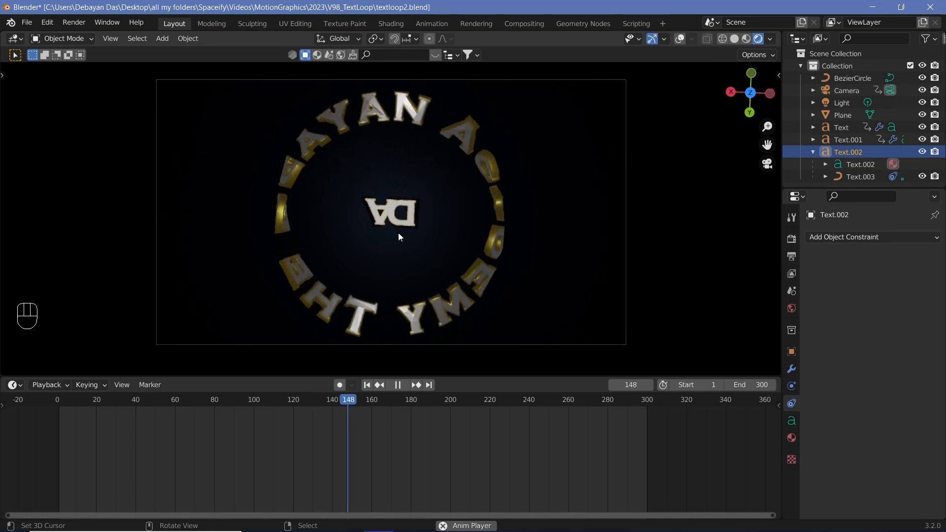
{"action": "key", "text": "space"}
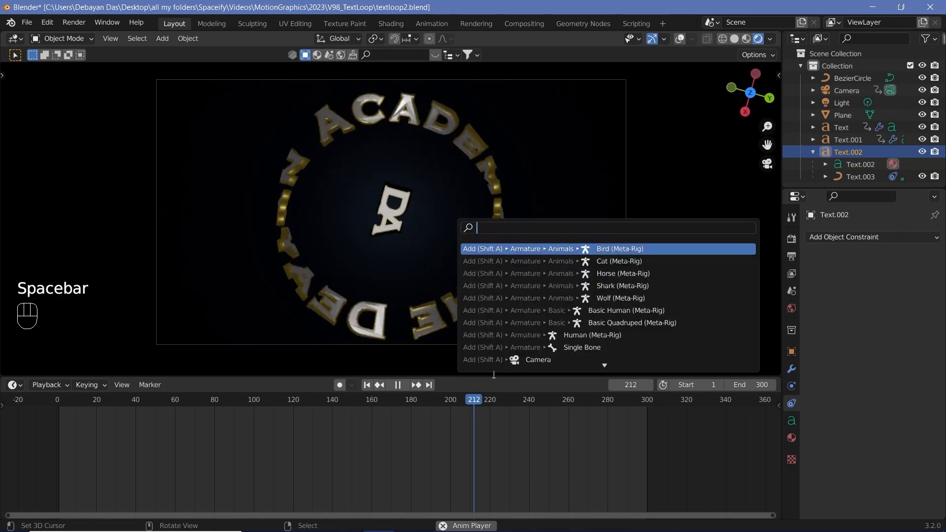
{"action": "key", "text": "shift+space"}
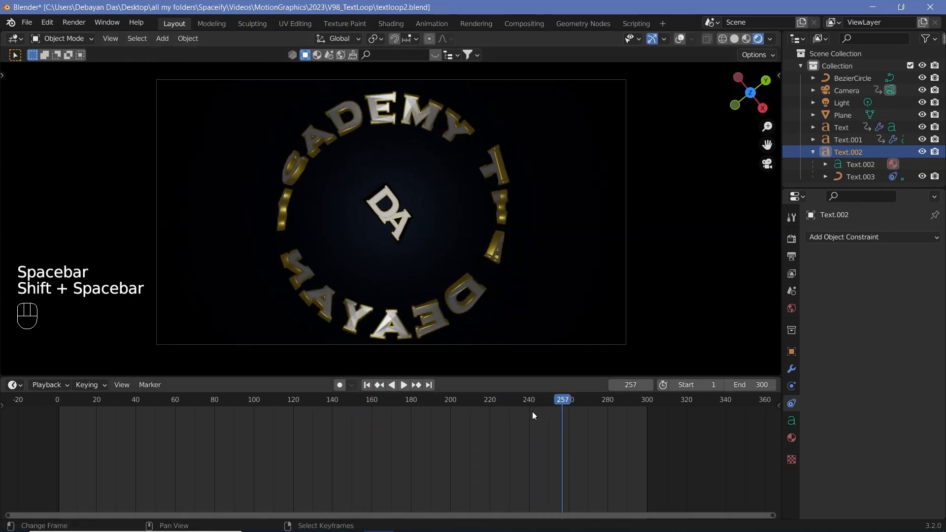
Add a Copy Rotation constraint to the central "DA" text with the Camera as its target.
{"action": "right_click", "coordinate": [392, 216]}
{"action": "right_click", "coordinate": [391, 216]}
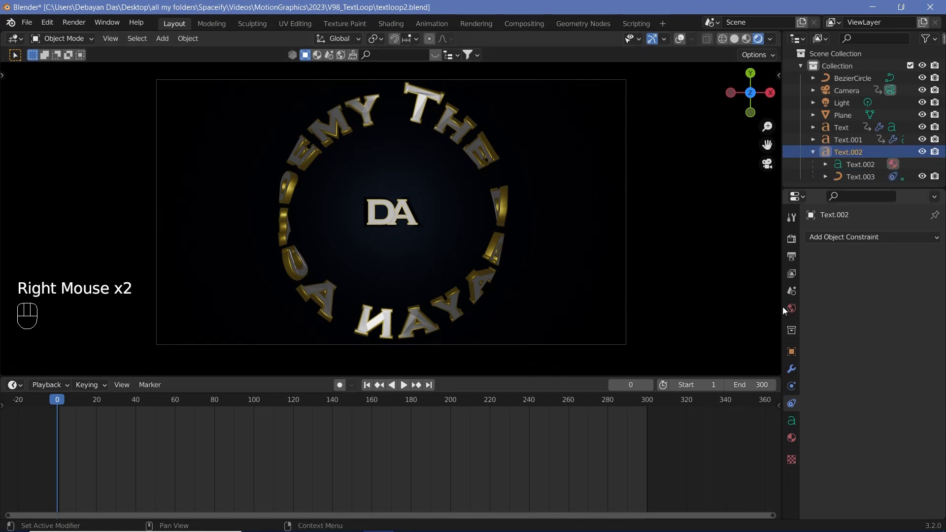
{"action": "left_click", "coordinate": [792, 387]}
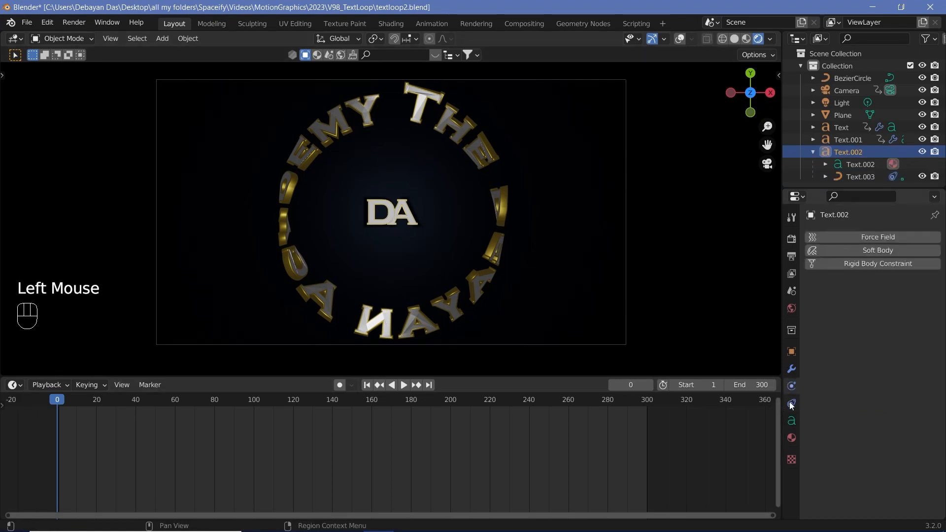
{"action": "left_click", "coordinate": [791, 404]}
{"action": "left_click", "coordinate": [862, 237]}
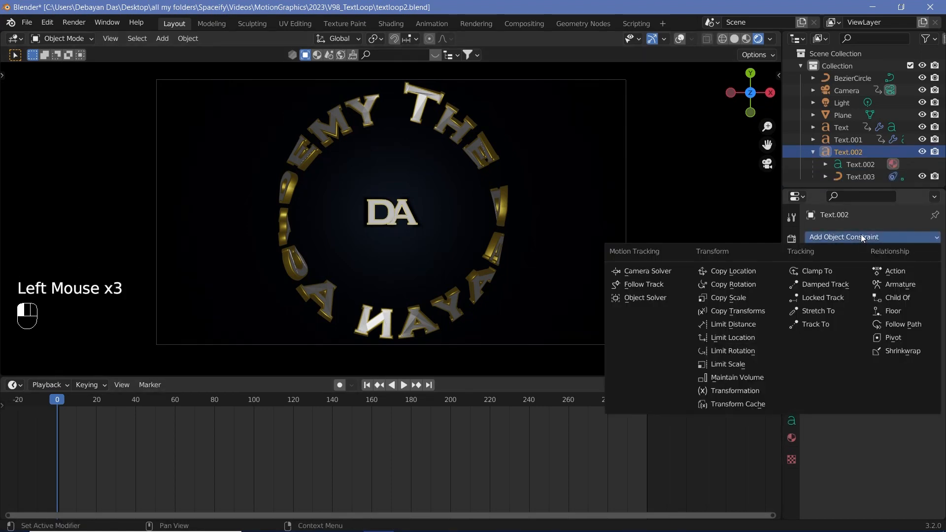
{"action": "left_click", "coordinate": [737, 285]}
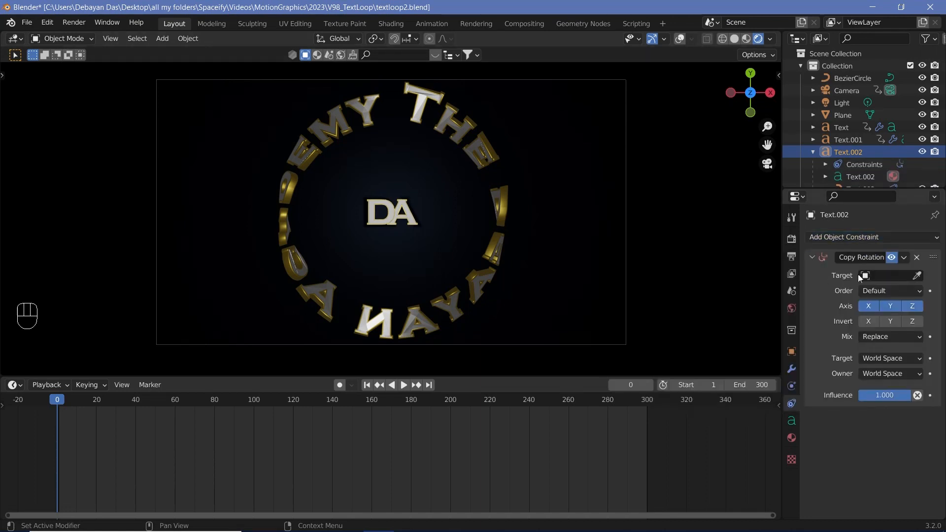
{"action": "left_click", "coordinate": [917, 275]}
{"action": "left_click", "coordinate": [849, 86]}
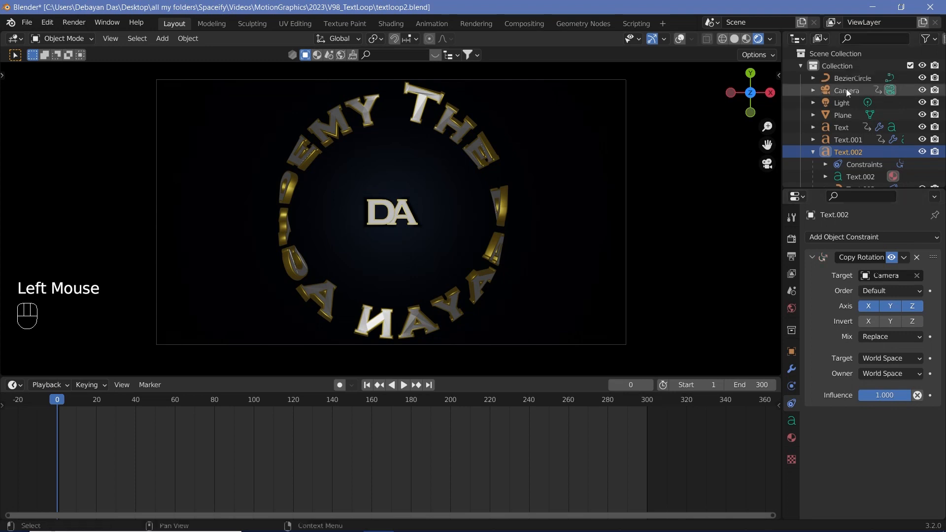
Play, pause and resume the animation to check the orientation of the constrained "DA" text inside the rotating ring.
{"action": "key", "text": "shift+space"}
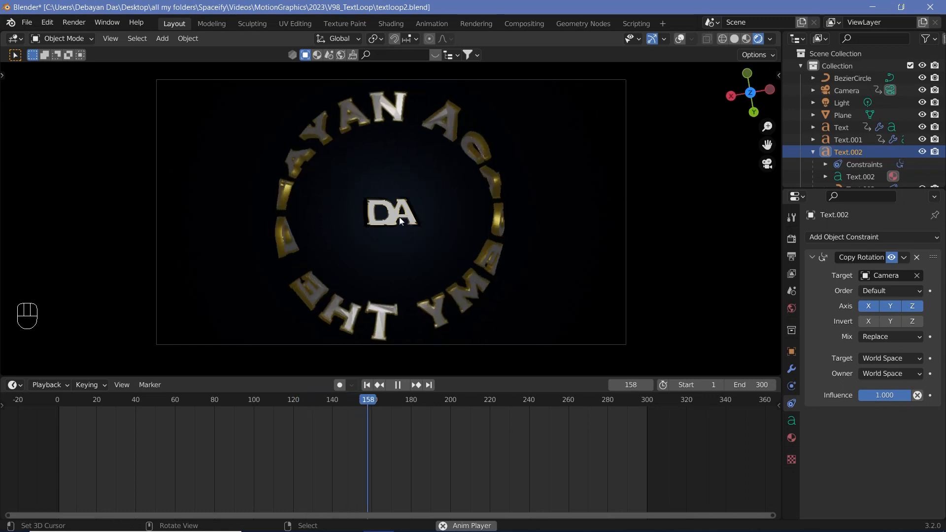
{"action": "key", "text": "shift+space"}
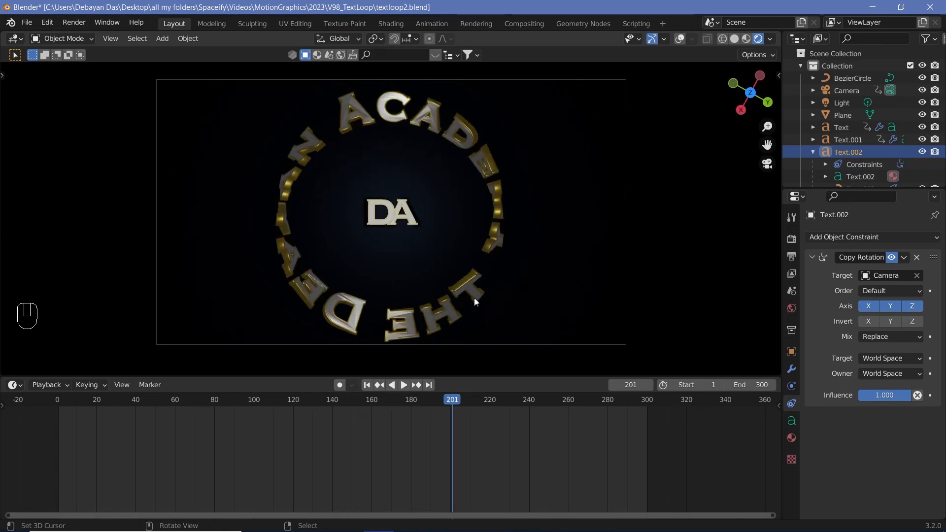
{"action": "key", "text": "shift+space"}
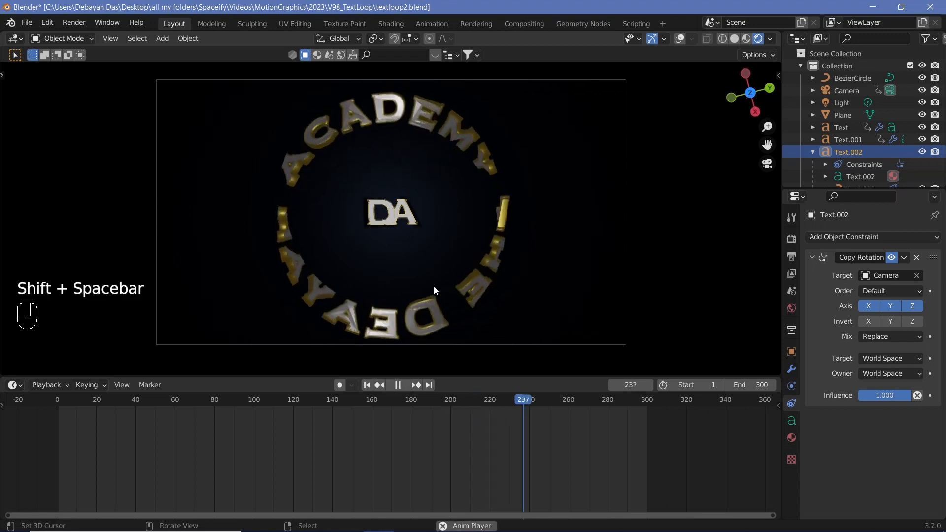